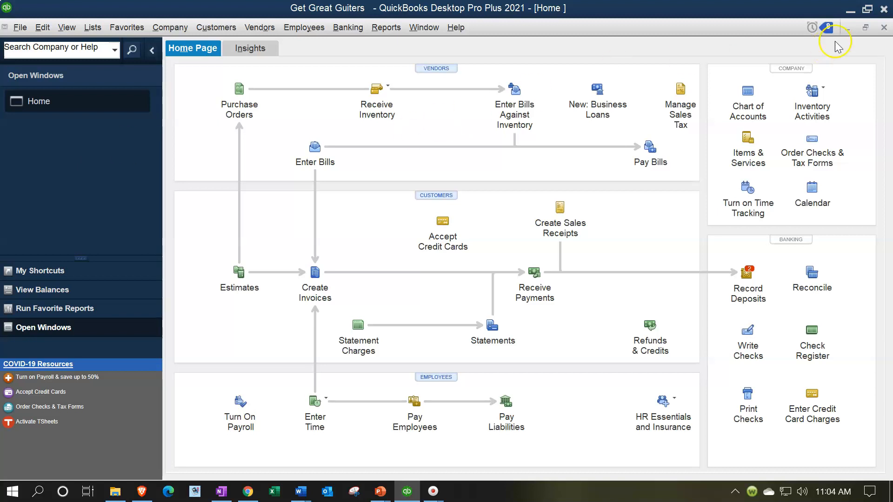
Step: Switch to the desktop and open the GGG Data folder
{"action": "left_click", "coordinate": [850, 11]}
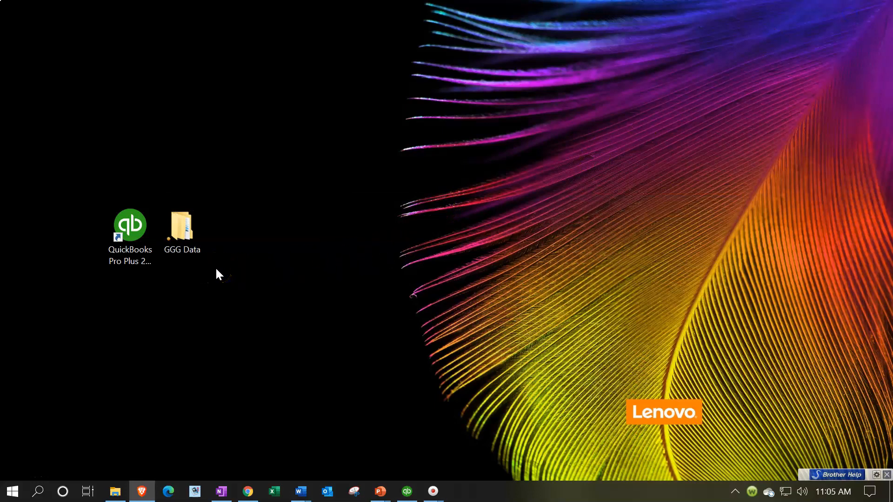
{"action": "left_click", "coordinate": [194, 241]}
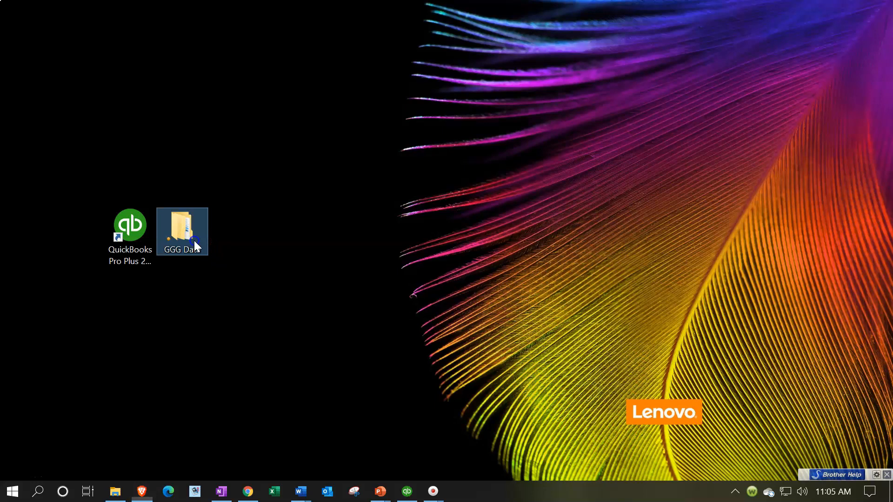
{"action": "double_click", "coordinate": [194, 241]}
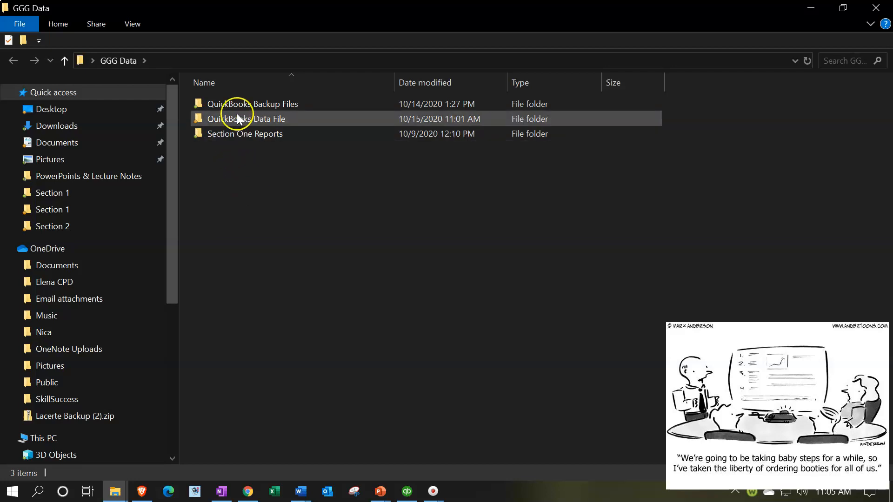
Step: Rename the "Section One Reports" folder as "Section 1 - 5 Reports"
{"action": "double_click", "coordinate": [233, 138]}
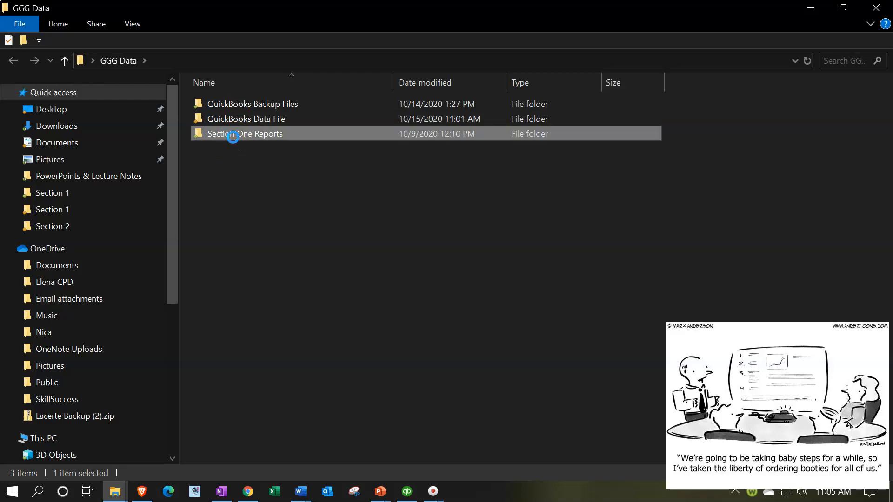
{"action": "right_click", "coordinate": [233, 137]}
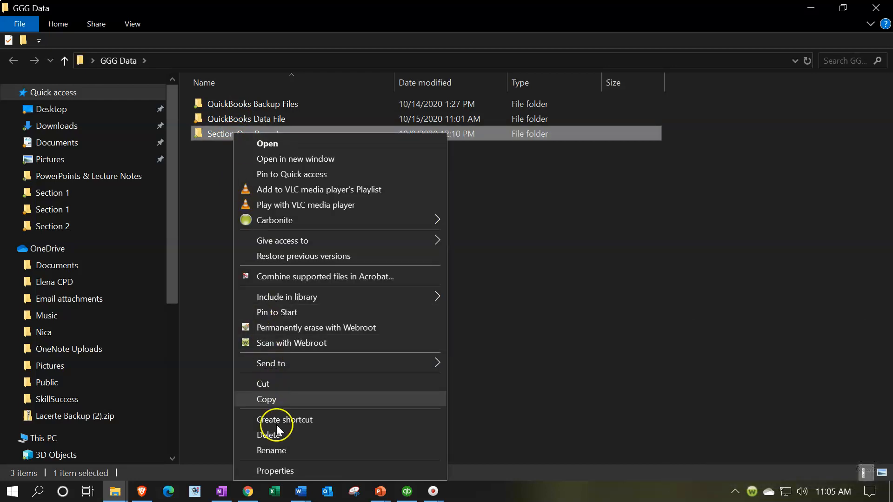
{"action": "left_click", "coordinate": [275, 446]}
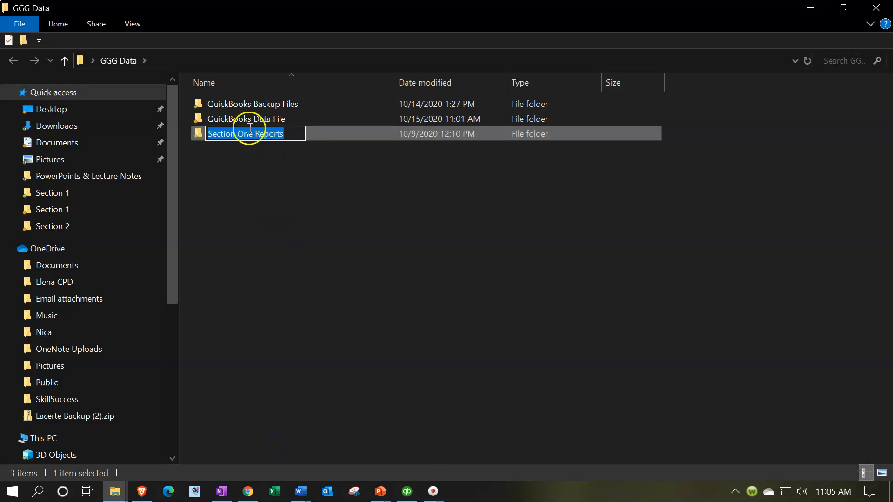
{"action": "left_click", "coordinate": [246, 134]}
{"action": "key", "text": "Delete"}
{"action": "key", "text": "Delete"}
{"action": "key", "text": "Delete"}
{"action": "key", "text": "BackSpace"}
{"action": "type", "text": "1"}
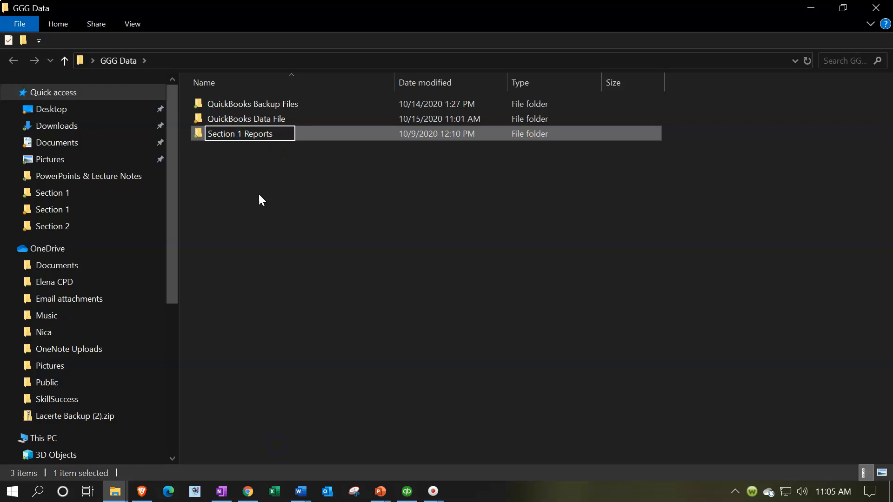
{"action": "type", "text": " - 5"}
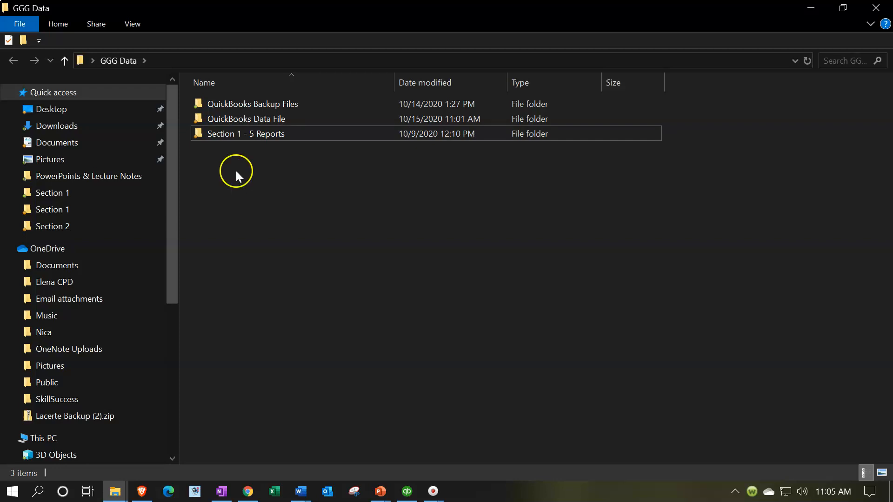
Step: Check the contents of the Section 1 - 5 Reports folder, and switch back to QuickBooks Desktop
{"action": "double_click", "coordinate": [228, 139]}
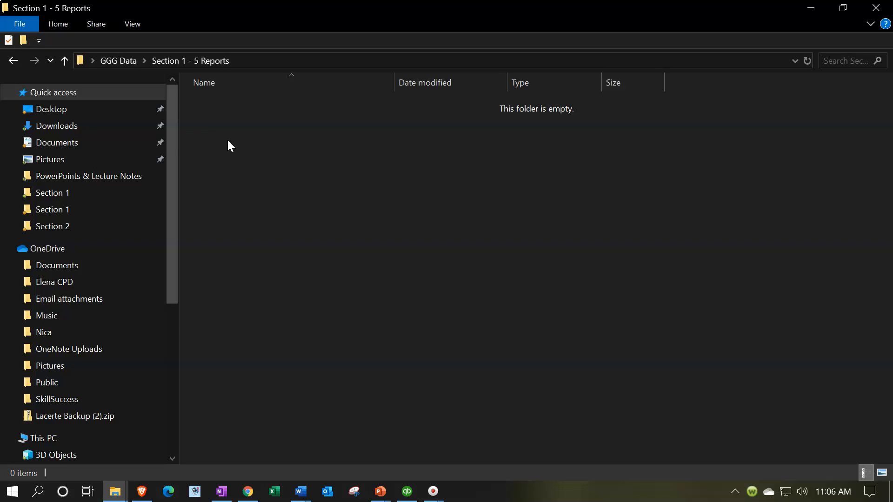
{"action": "left_click", "coordinate": [801, 13]}
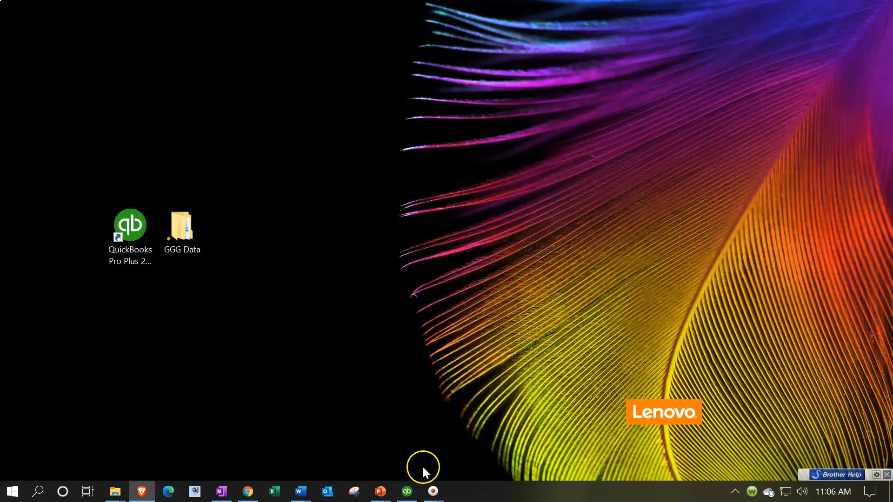
{"action": "left_click", "coordinate": [407, 491]}
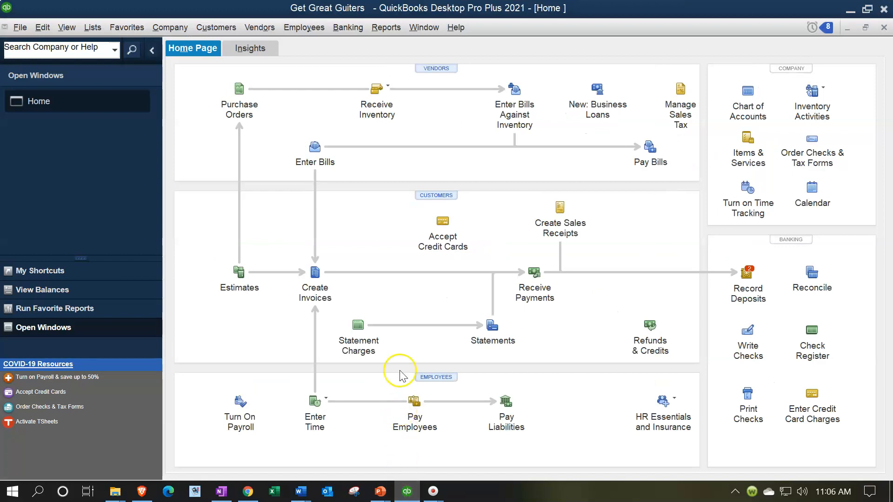
Step: Open the Report Center and show the memorized reports
{"action": "left_click", "coordinate": [386, 28]}
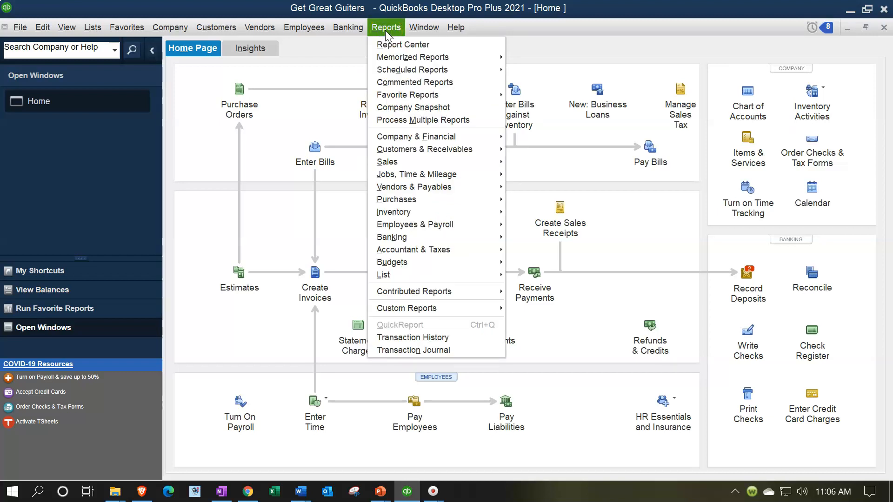
{"action": "left_click", "coordinate": [387, 61]}
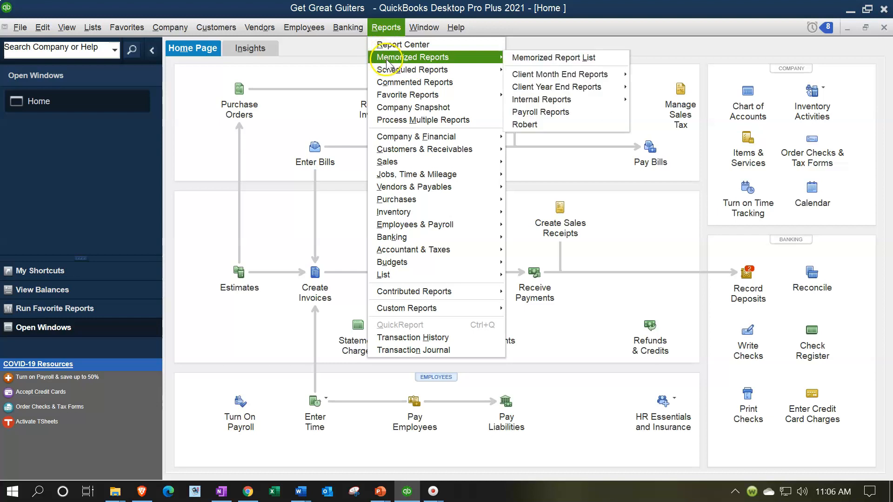
{"action": "left_click", "coordinate": [387, 45]}
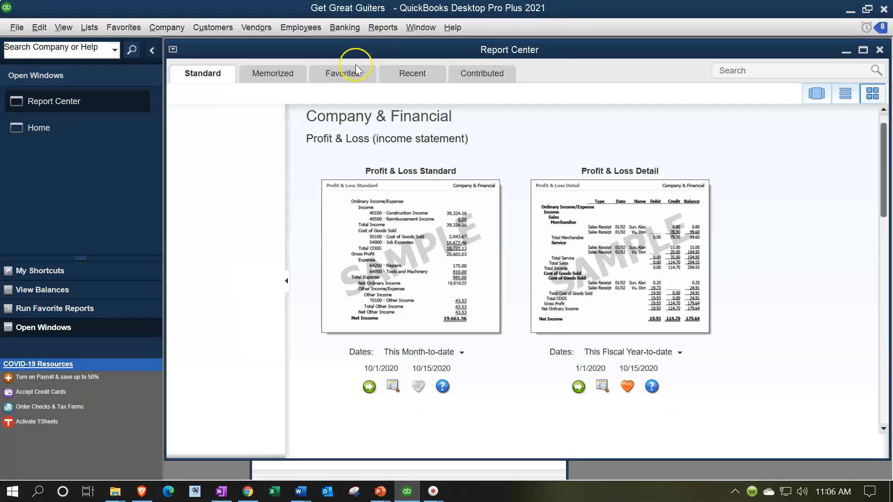
{"action": "left_click", "coordinate": [266, 75]}
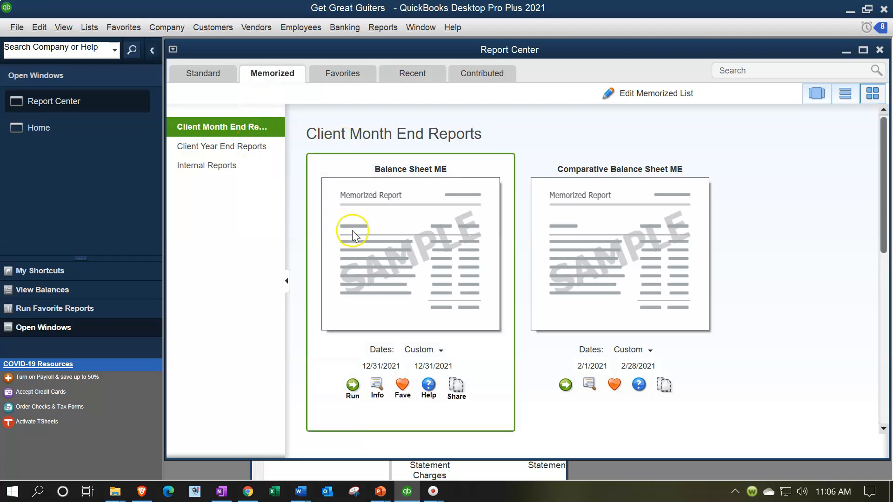
Step: Run the memorized Balance Sheet ME report from the Client Month End Reports group
{"action": "scroll", "coordinate": [614, 268], "scroll_direction": "down", "scroll_amount": 1}
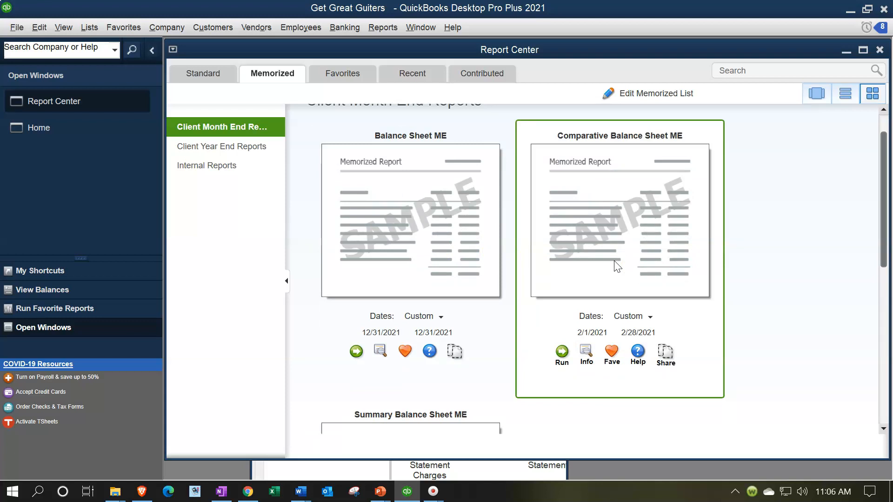
{"action": "scroll", "coordinate": [614, 261], "scroll_direction": "up", "scroll_amount": 1}
{"action": "left_click", "coordinate": [418, 263]}
{"action": "scroll", "coordinate": [419, 263], "scroll_direction": "down", "scroll_amount": 1}
{"action": "scroll", "coordinate": [418, 264], "scroll_direction": "down", "scroll_amount": 1}
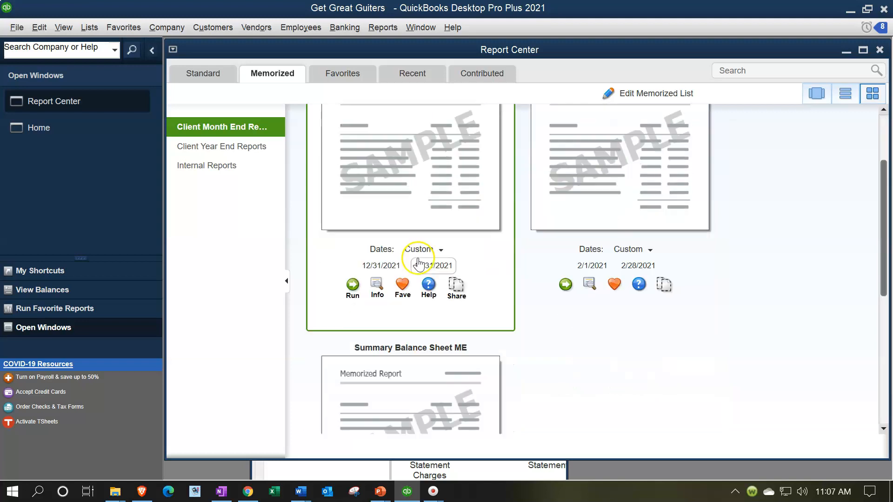
{"action": "scroll", "coordinate": [494, 397], "scroll_direction": "up", "scroll_amount": 1}
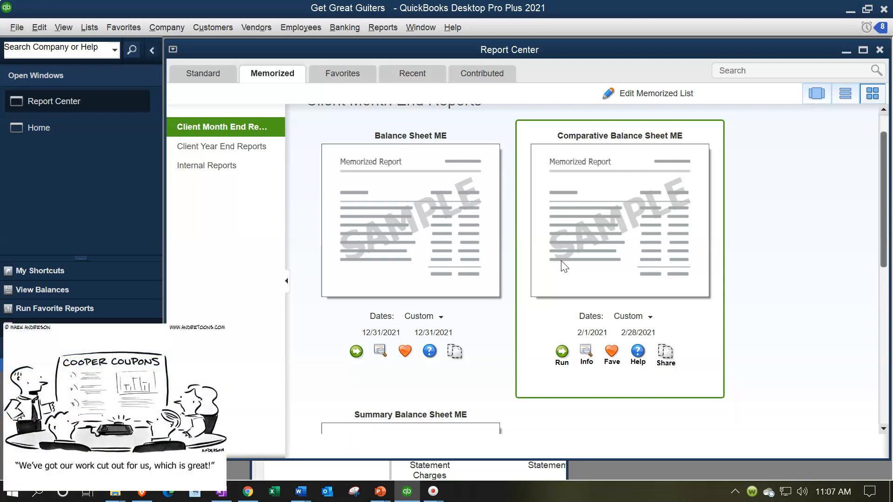
{"action": "scroll", "coordinate": [564, 266], "scroll_direction": "down", "scroll_amount": 1}
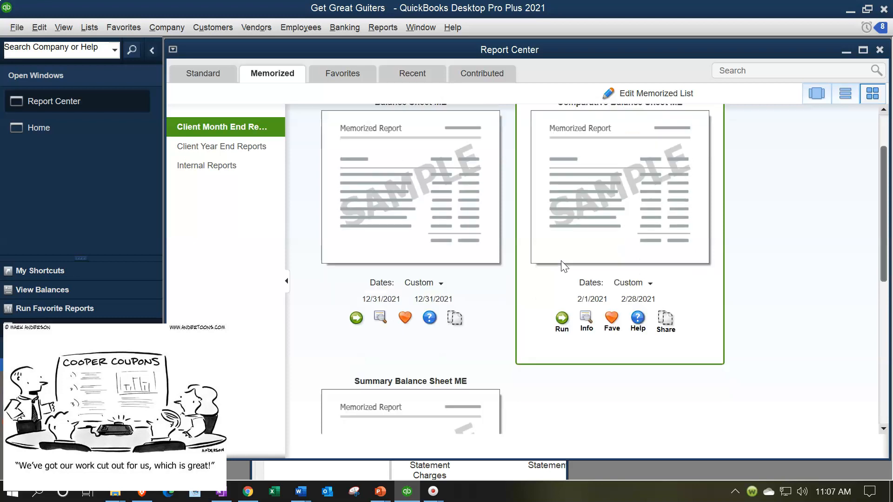
{"action": "left_click", "coordinate": [401, 331]}
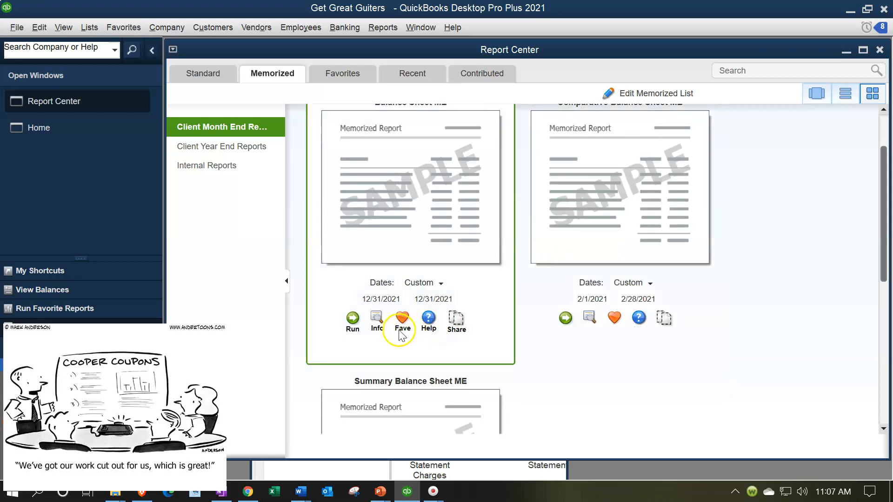
{"action": "left_click", "coordinate": [353, 319]}
{"action": "left_click", "coordinate": [365, 377]}
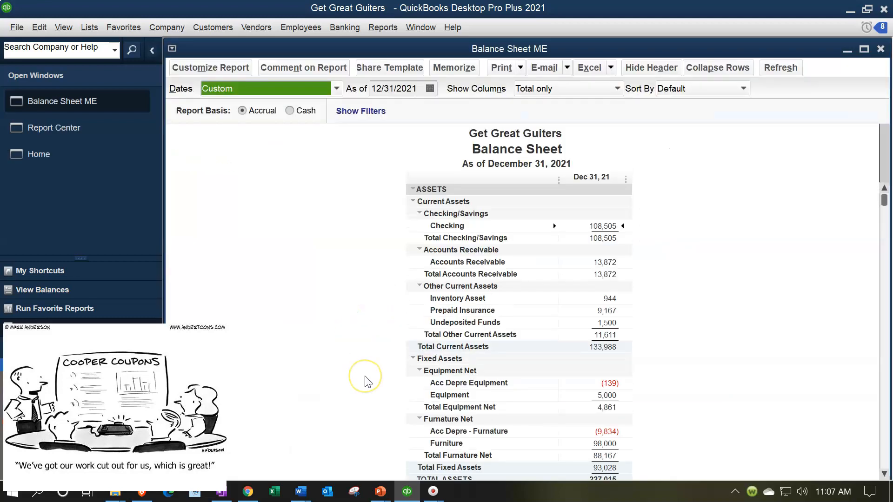
Step: Set the balance sheet's as-of date to 02/28/2021
{"action": "key", "text": "Tab"}
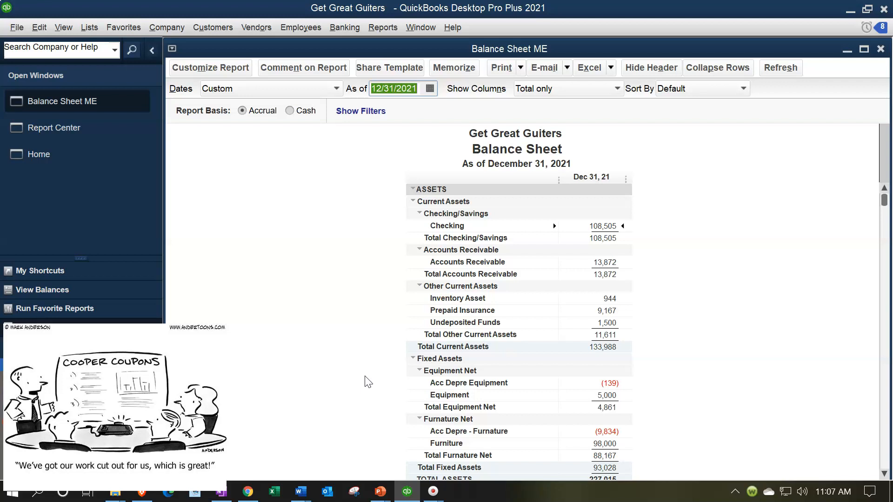
{"action": "type", "text": "022821"}
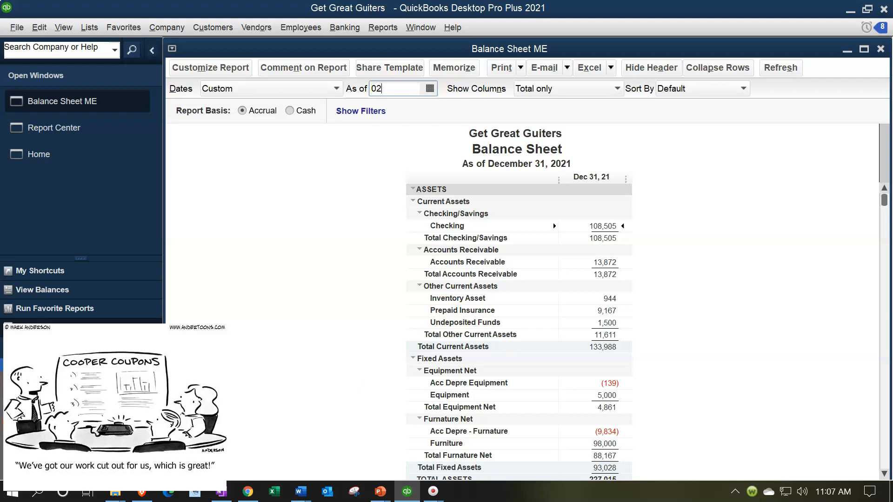
{"action": "key", "text": "Tab"}
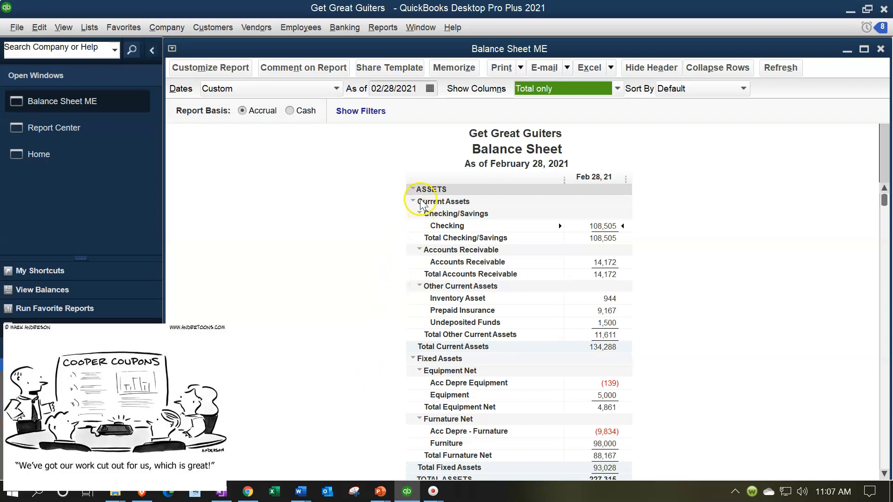
Step: Examine the balance sheet's PDF, e-mail and Excel export options and the CutePDF website, returning to the report
{"action": "left_click", "coordinate": [521, 74]}
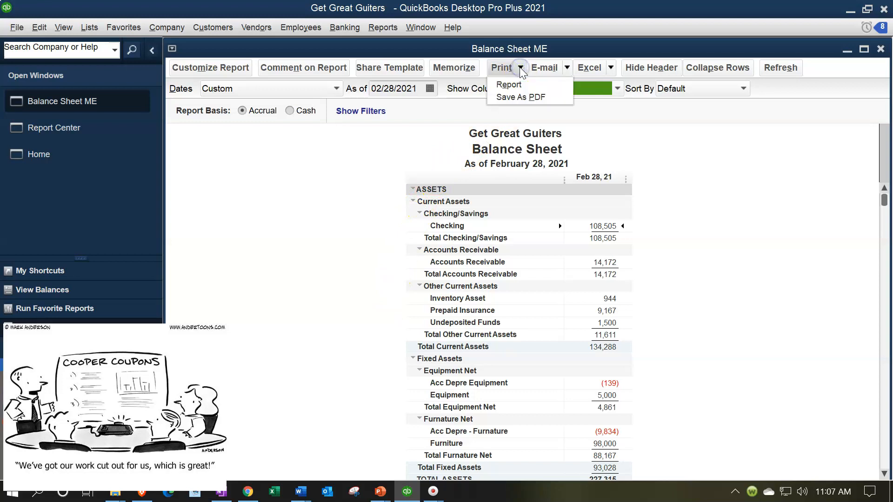
{"action": "left_click", "coordinate": [521, 98]}
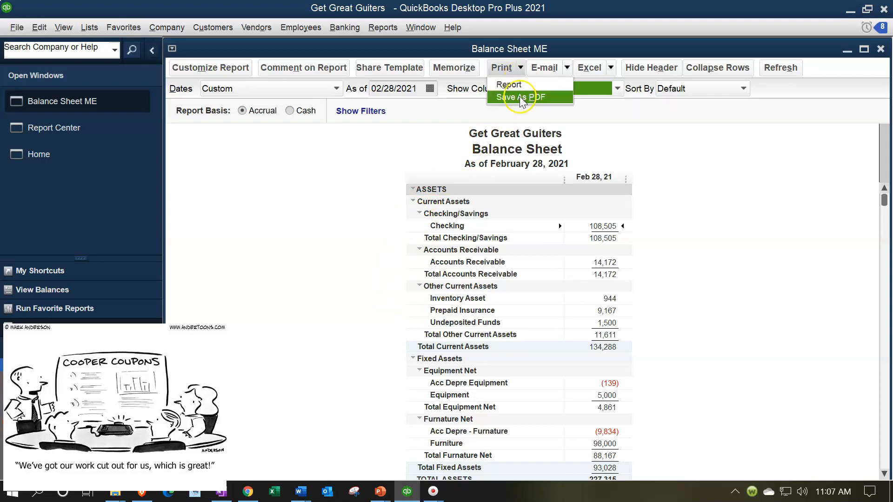
{"action": "left_click", "coordinate": [567, 67]}
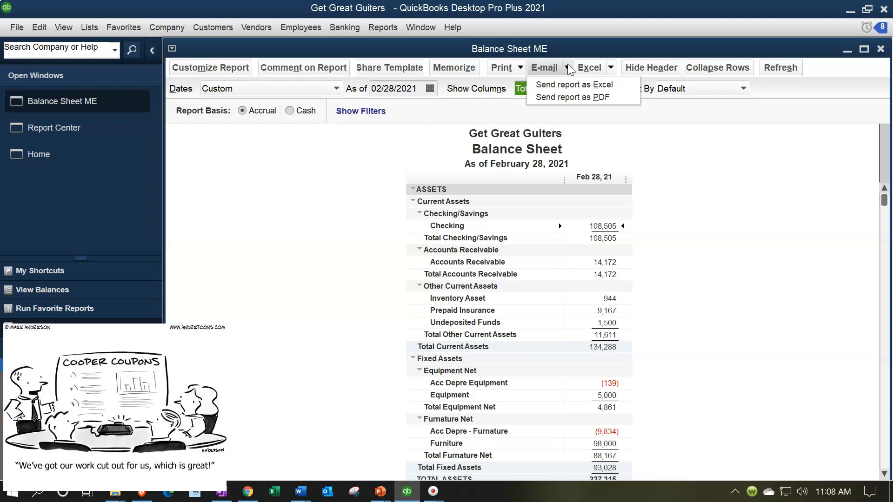
{"action": "left_click", "coordinate": [568, 67]}
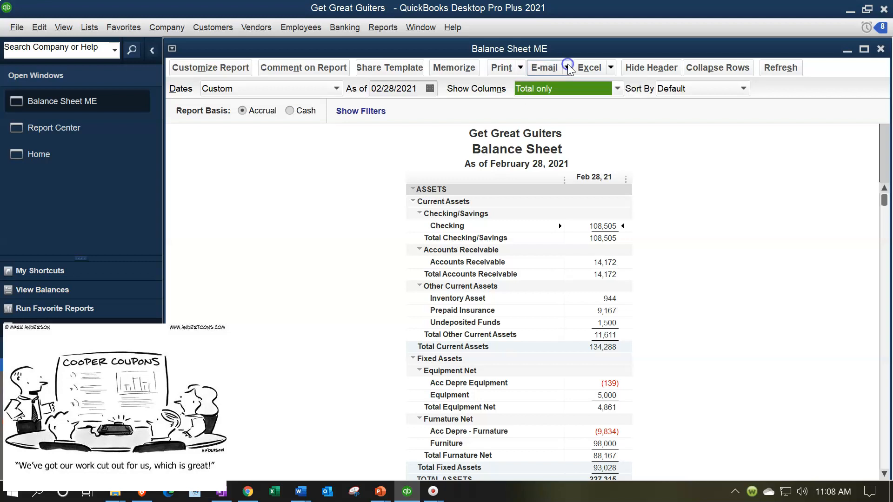
{"action": "left_click", "coordinate": [611, 68]}
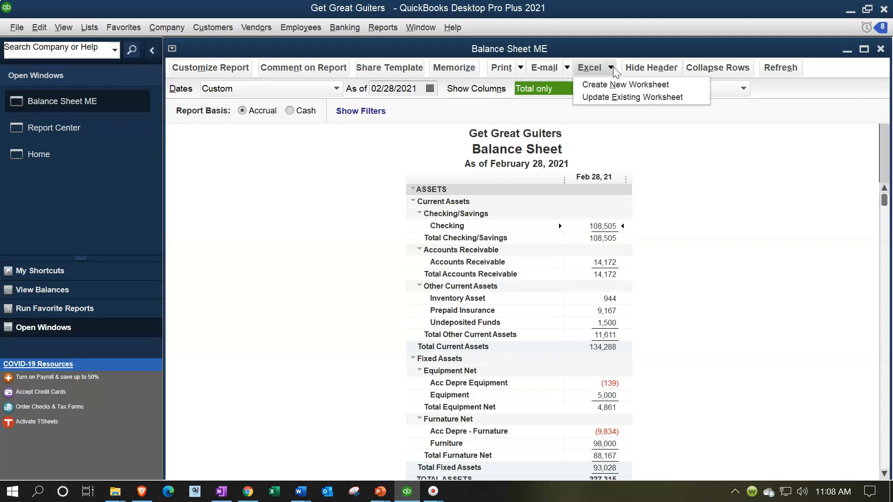
{"action": "left_click", "coordinate": [617, 82]}
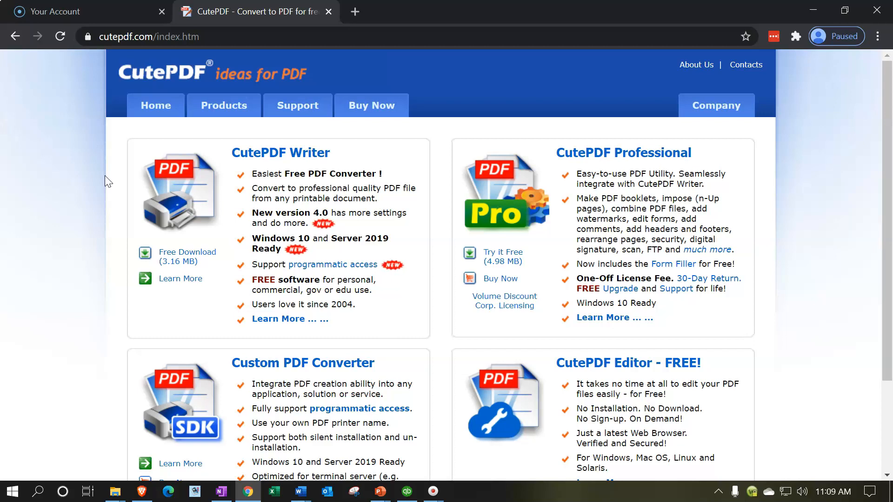
{"action": "left_click", "coordinate": [812, 10]}
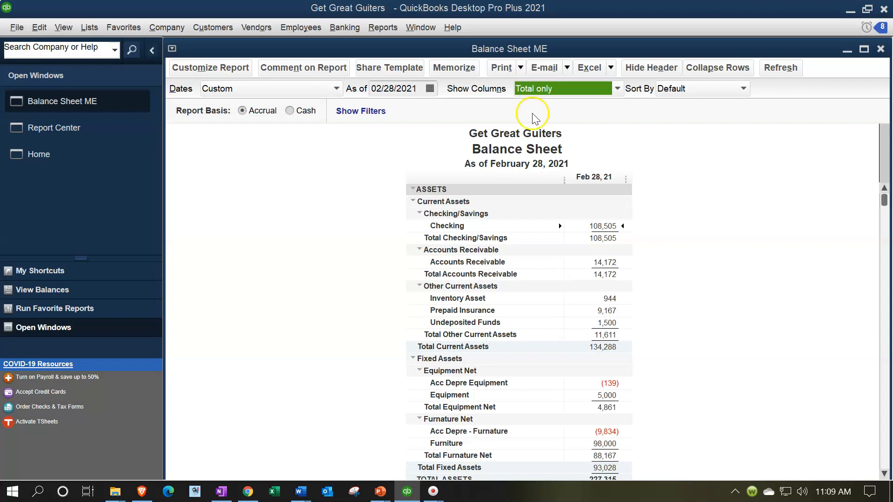
Step: Print the balance sheet report using CutePDF Writer as the printer
{"action": "left_click", "coordinate": [520, 70]}
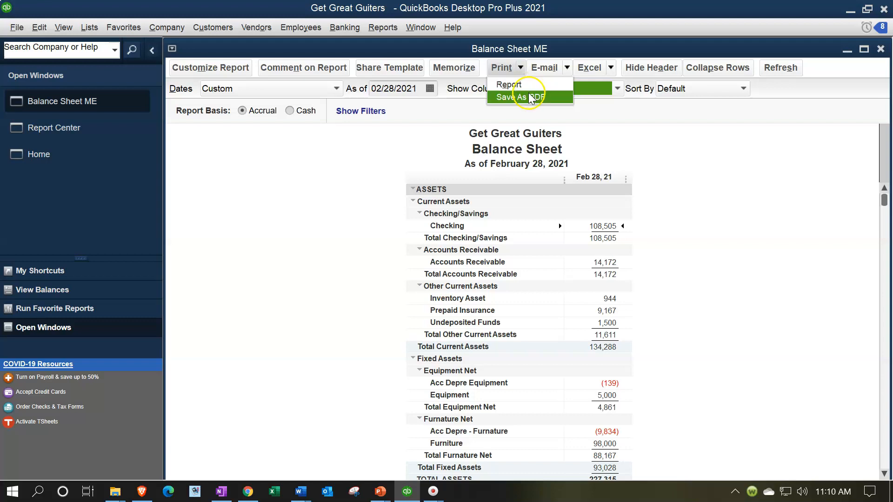
{"action": "left_click", "coordinate": [529, 91]}
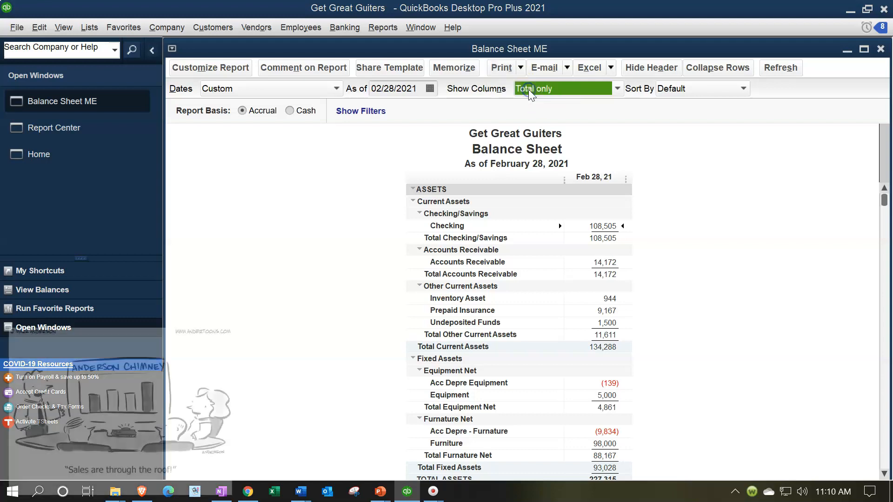
{"action": "left_click_drag", "start_coordinate": [307, 21], "coordinate": [417, 85]}
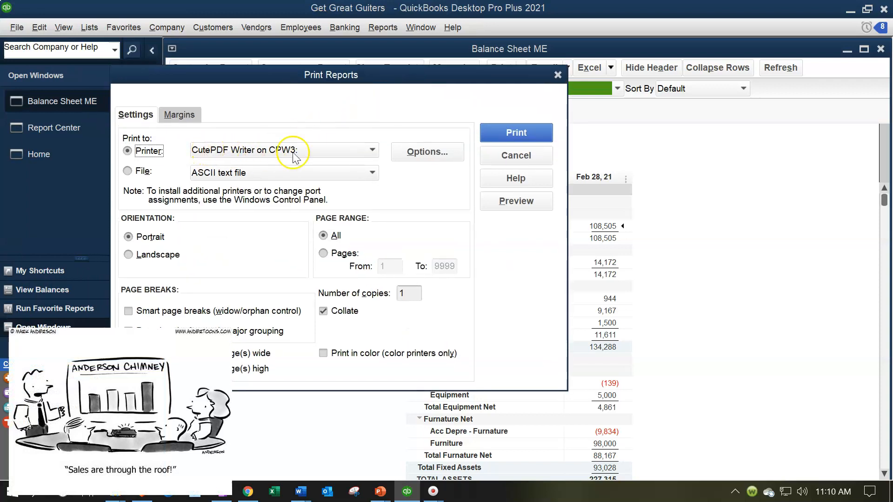
{"action": "left_click", "coordinate": [372, 150]}
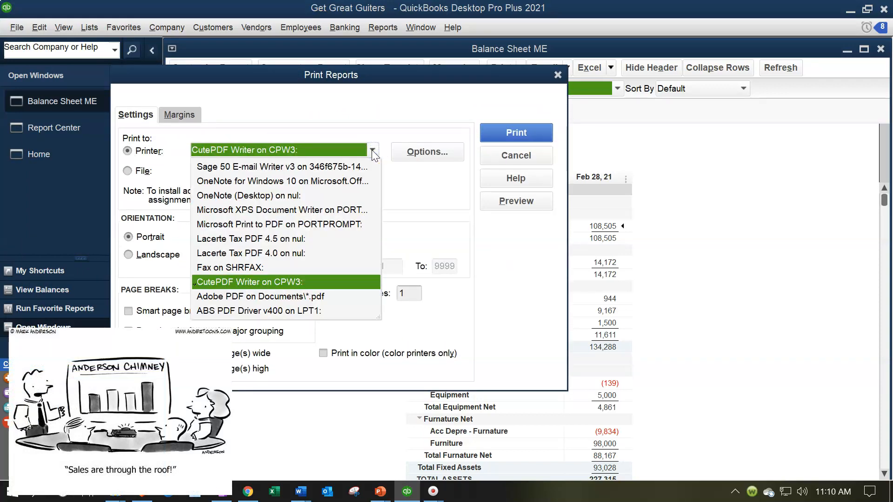
{"action": "left_click", "coordinate": [220, 150]}
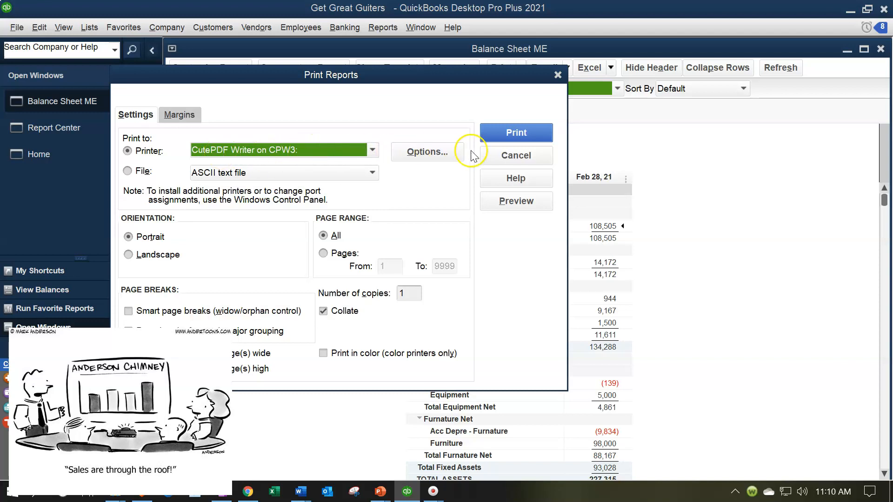
{"action": "left_click", "coordinate": [504, 134]}
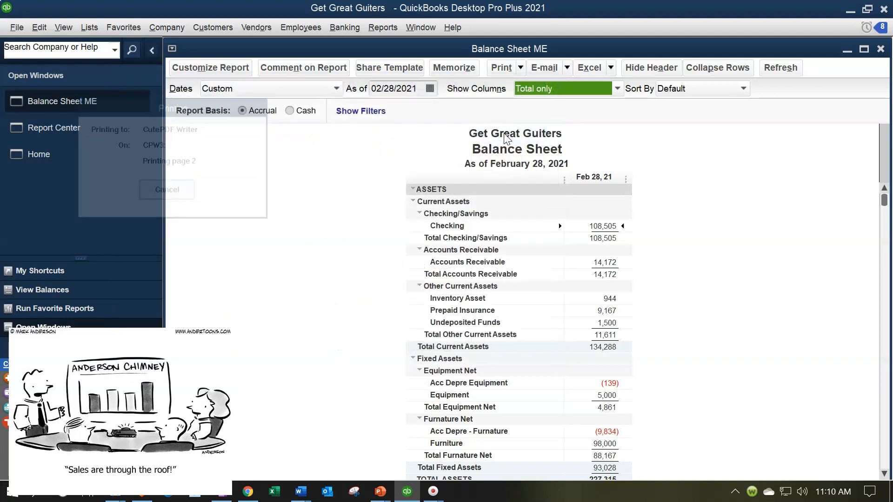
{"action": "left_click", "coordinate": [278, 310]}
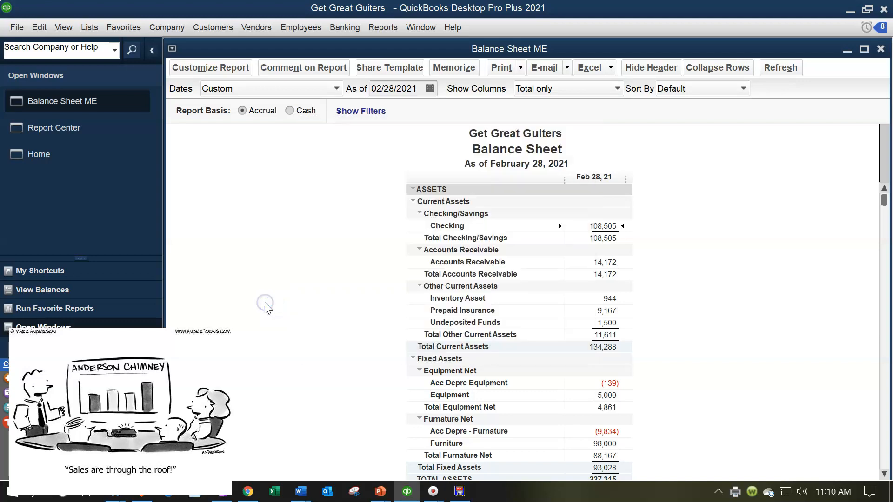
Step: Set the PDF's save location to the Section 1 - 5 Reports folder inside GGG Data on the Desktop
{"action": "left_click", "coordinate": [460, 491]}
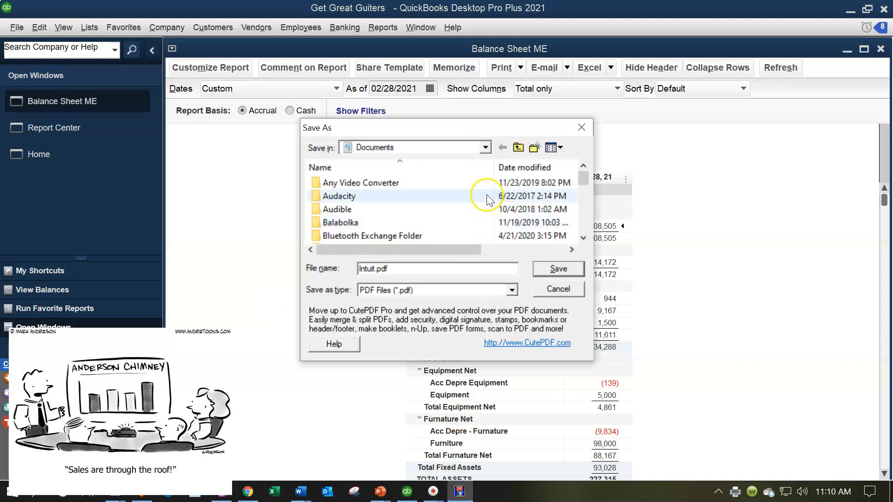
{"action": "left_click", "coordinate": [485, 147]}
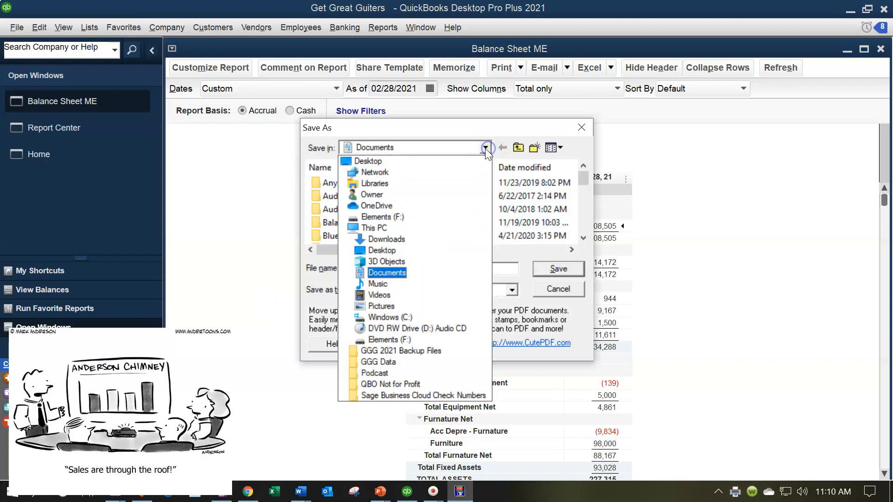
{"action": "left_click", "coordinate": [416, 162]}
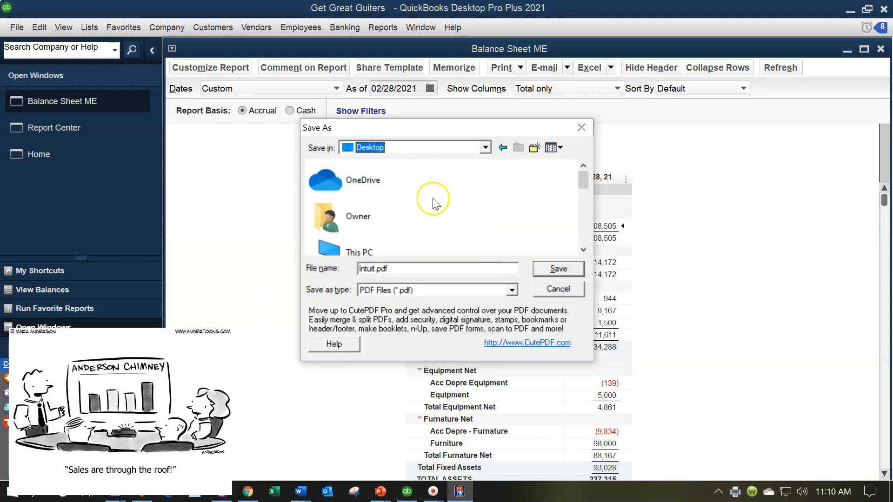
{"action": "scroll", "coordinate": [433, 198], "scroll_direction": "down", "scroll_amount": 5}
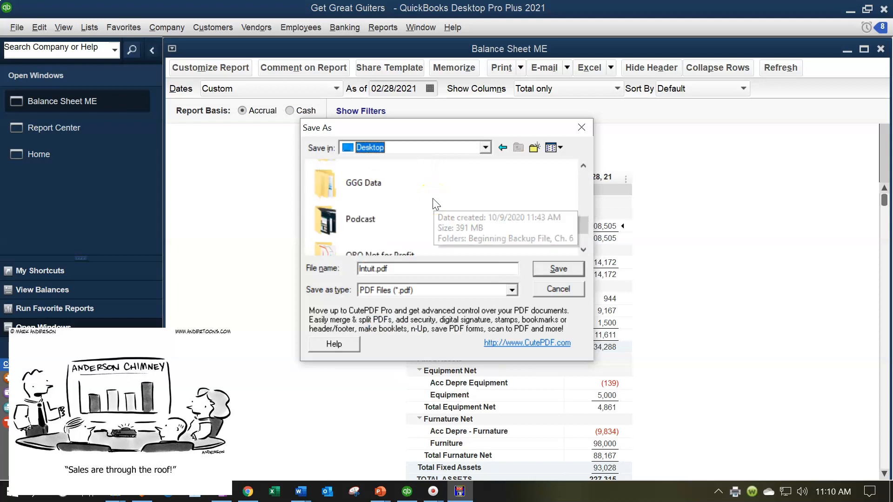
{"action": "double_click", "coordinate": [388, 192]}
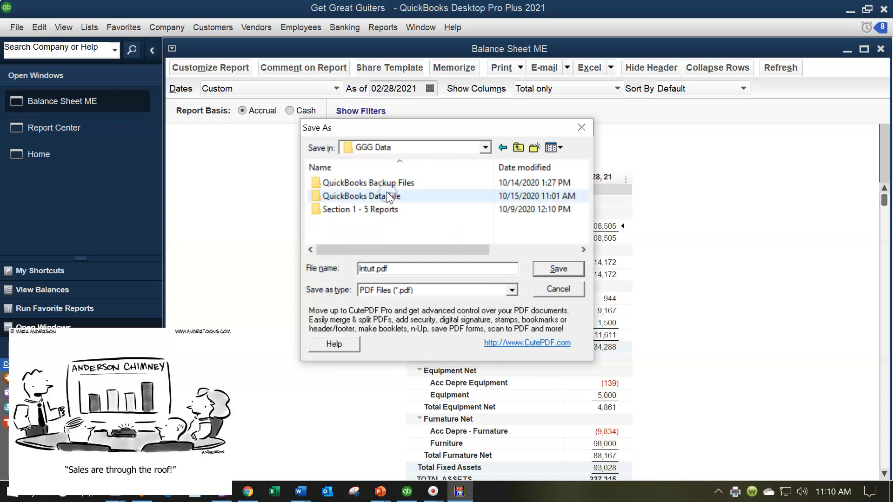
{"action": "double_click", "coordinate": [360, 209]}
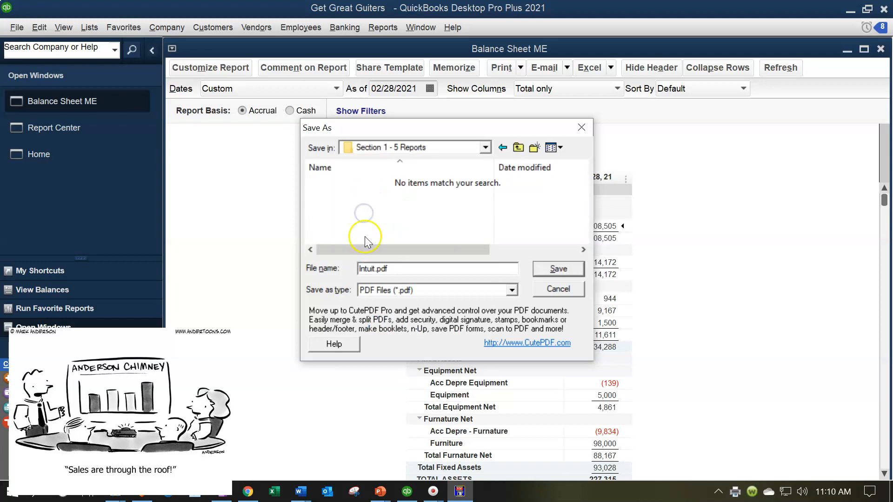
{"action": "left_click_drag", "start_coordinate": [433, 131], "coordinate": [509, 189]}
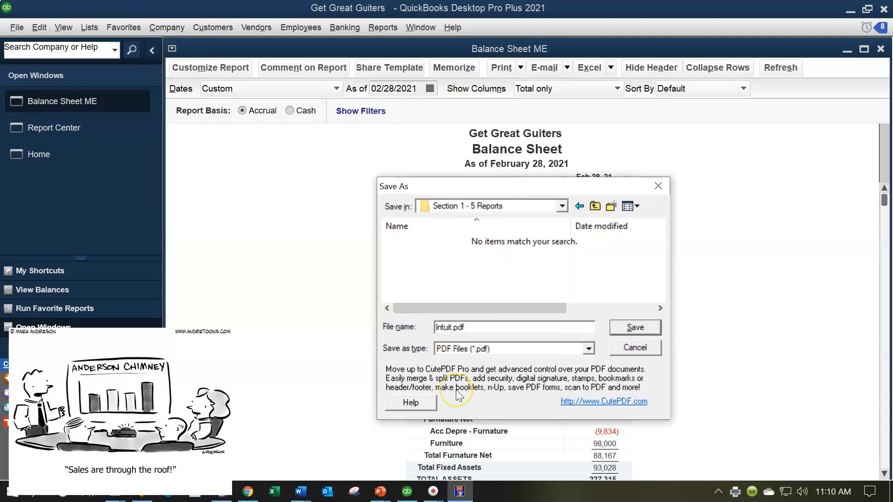
Step: Name the PDF Balance Sheet 02.28.21 and save it
{"action": "key", "text": "BackSpace"}
{"action": "key", "text": "BackSpace"}
{"action": "key", "text": "BackSpace"}
{"action": "key", "text": "BackSpace"}
{"action": "key", "text": "BackSpace"}
{"action": "key", "text": "BackSpace"}
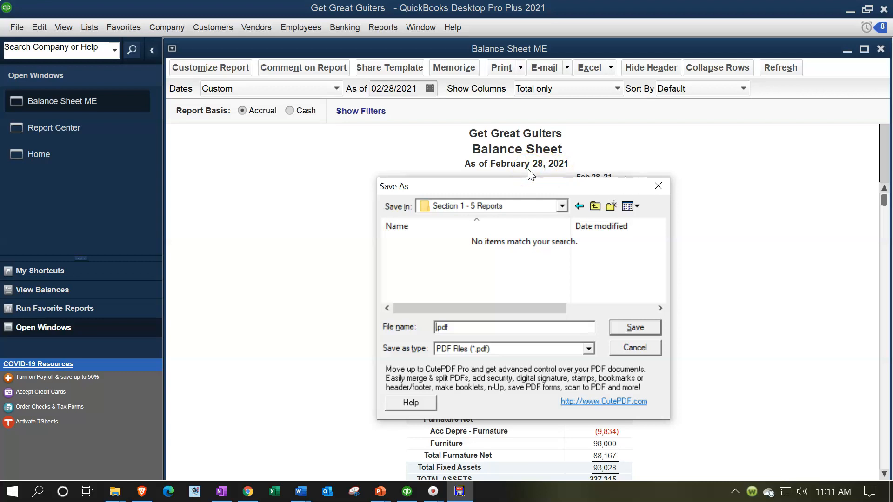
{"action": "left_click", "coordinate": [436, 329]}
{"action": "type", "text": "Balance Shee"}
{"action": "type", "text": "t 02"}
{"action": "type", "text": ".21"}
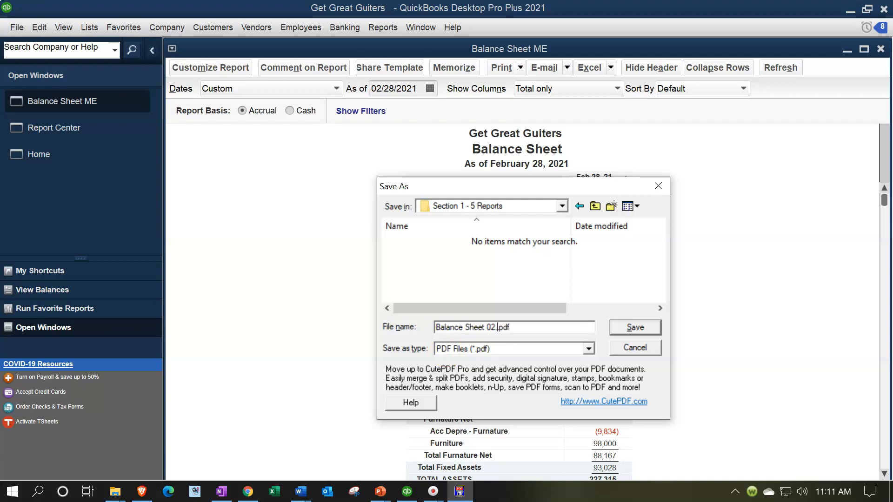
{"action": "key", "text": "BackSpace"}
{"action": "type", "text": "8.21."}
{"action": "left_click", "coordinate": [622, 330]}
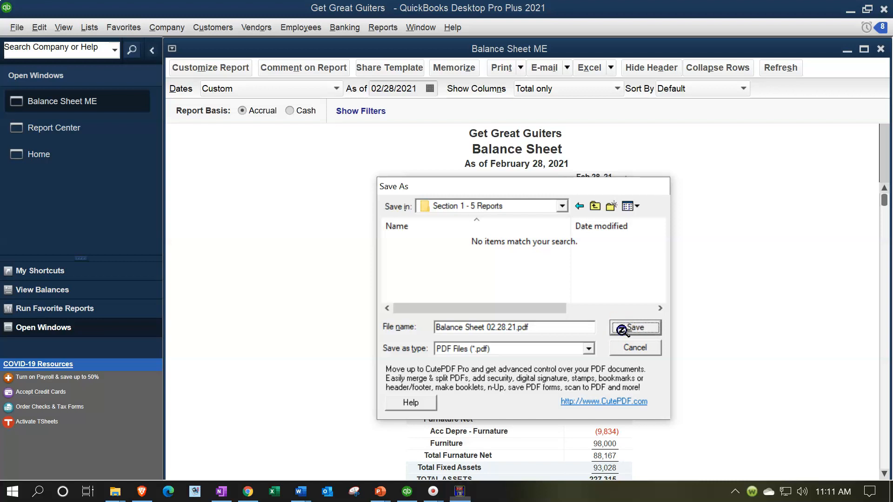
Step: Maximize the balance sheet report and export it to a new worksheet in a new Excel workbook
{"action": "left_click", "coordinate": [866, 51]}
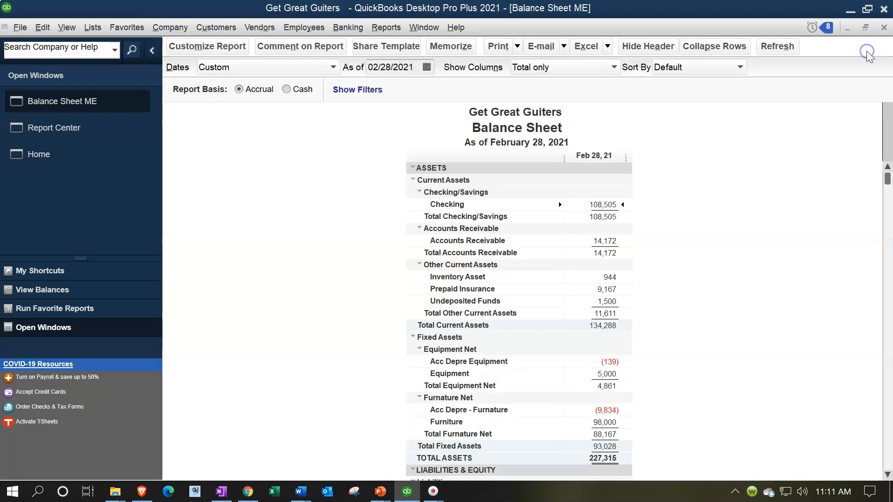
{"action": "left_click", "coordinate": [338, 141]}
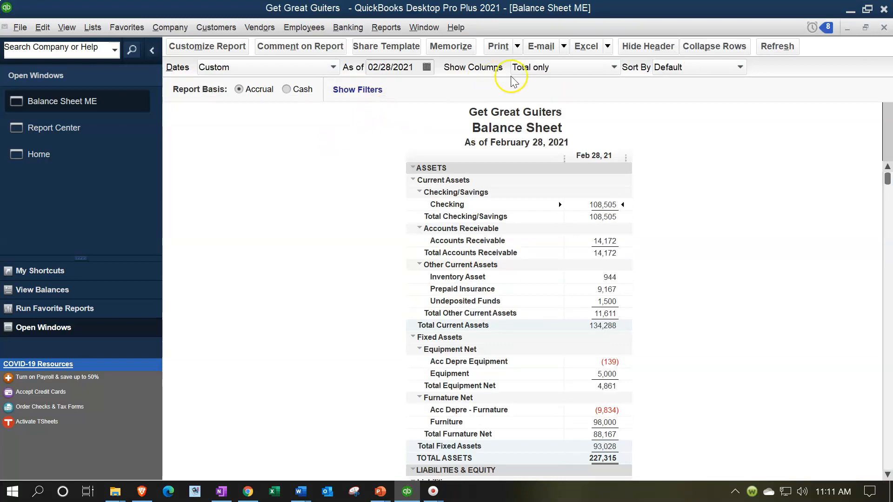
{"action": "left_click", "coordinate": [607, 47]}
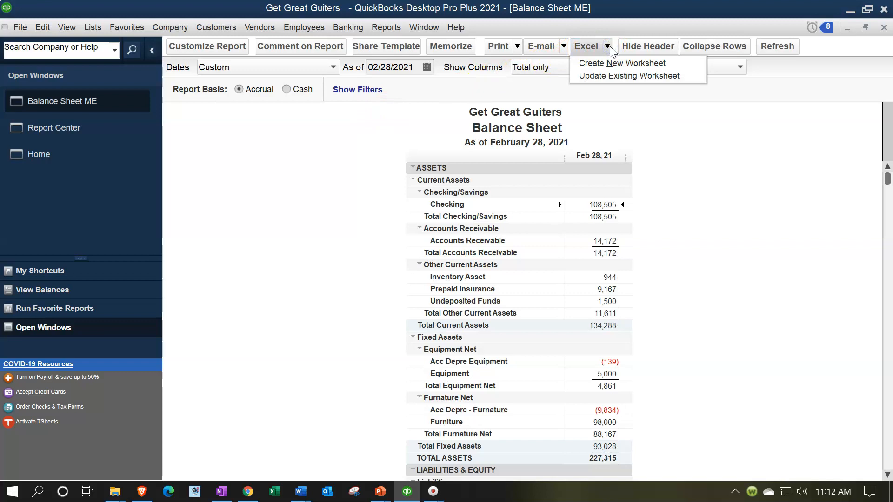
{"action": "left_click", "coordinate": [664, 62]}
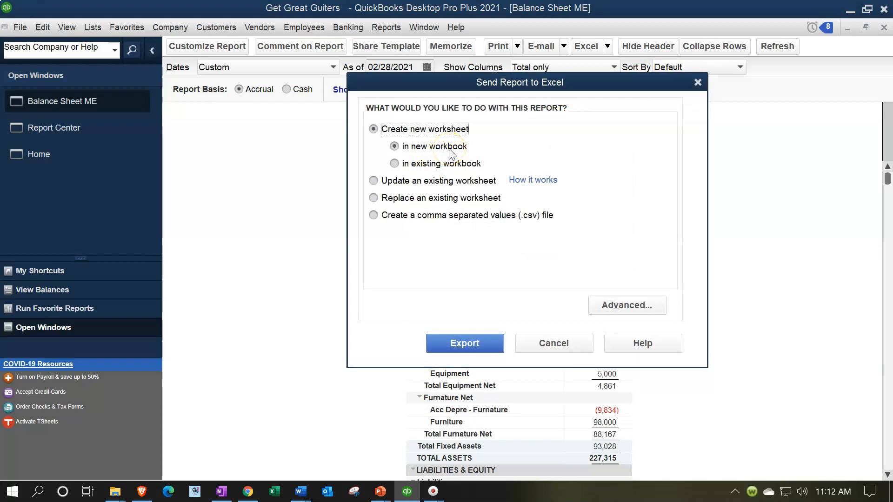
{"action": "left_click", "coordinate": [395, 163]}
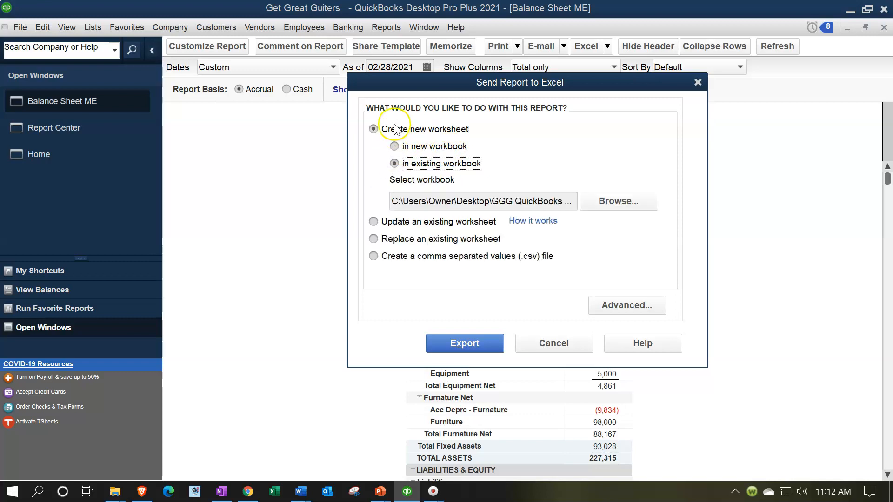
{"action": "left_click", "coordinate": [394, 146]}
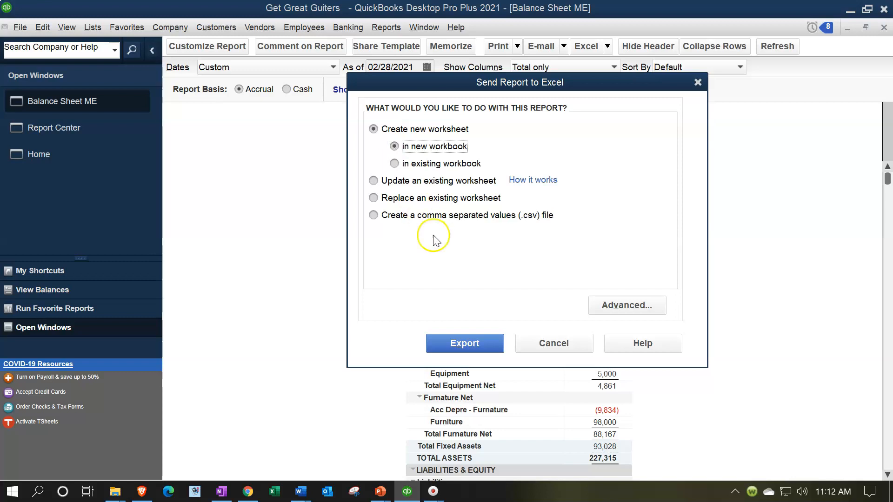
{"action": "left_click", "coordinate": [466, 345]}
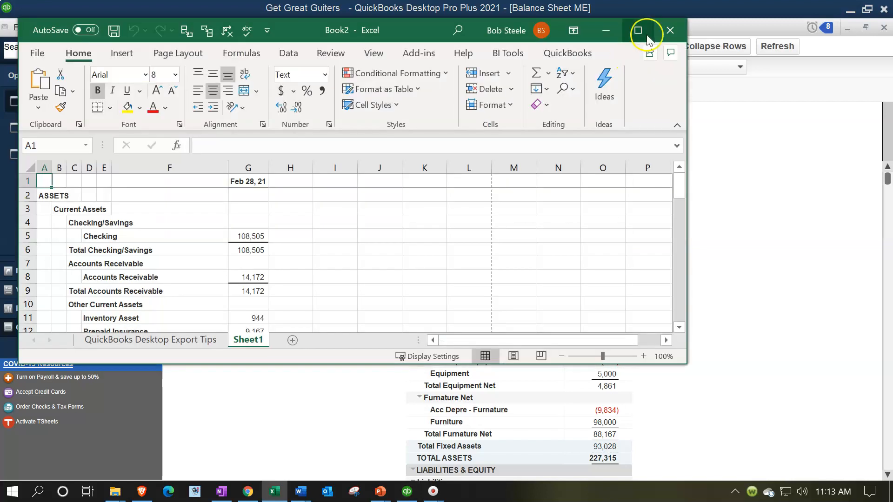
{"action": "left_click", "coordinate": [647, 34]}
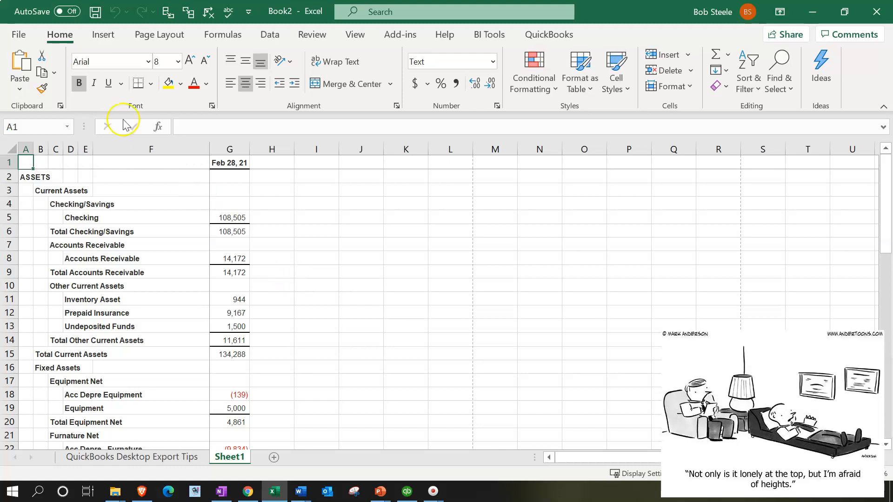
Step: Start saving a copy of the exported workbook in the Desktop's GGG Data > Section 1 - 5 Reports folder
{"action": "left_click", "coordinate": [23, 38]}
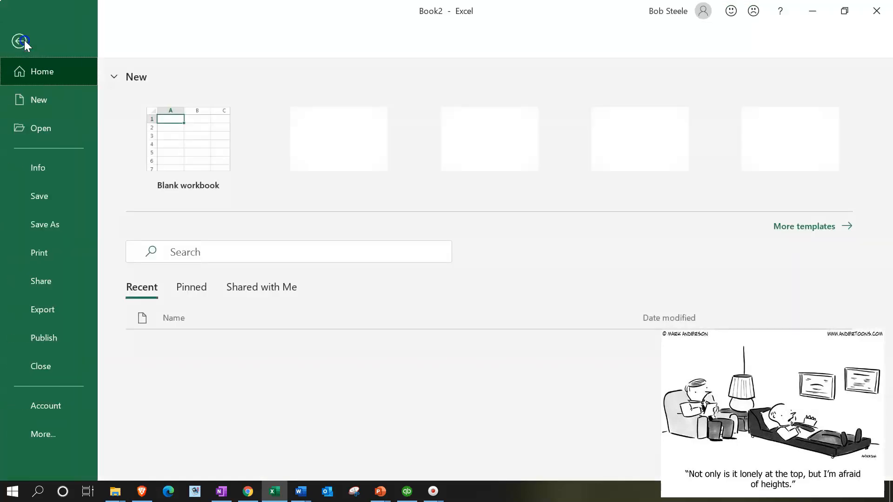
{"action": "left_click", "coordinate": [37, 224]}
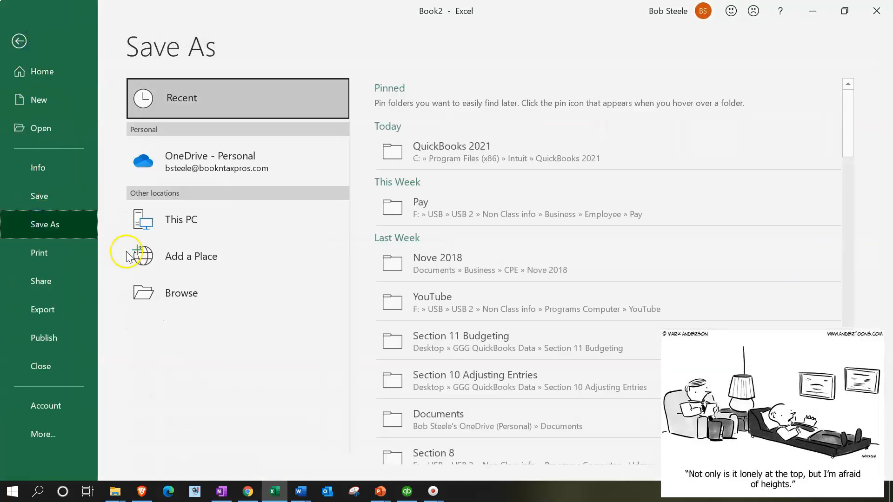
{"action": "left_click", "coordinate": [174, 297]}
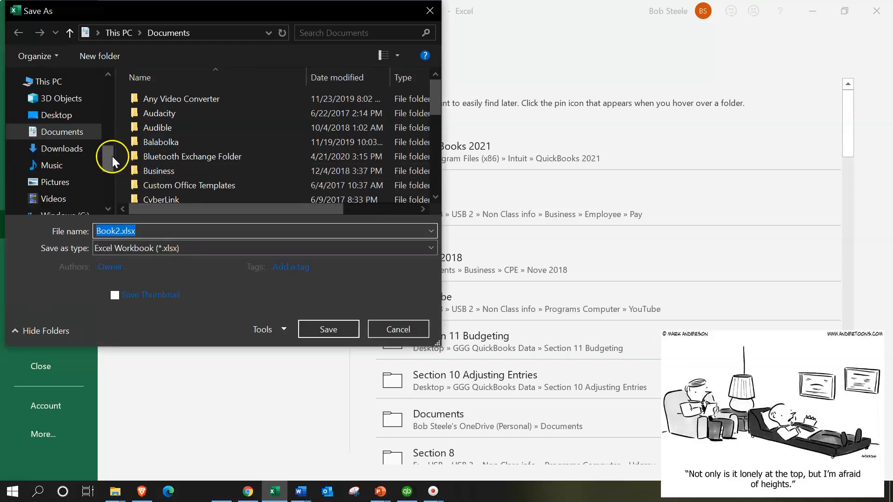
{"action": "left_click_drag", "start_coordinate": [112, 156], "coordinate": [107, 82]}
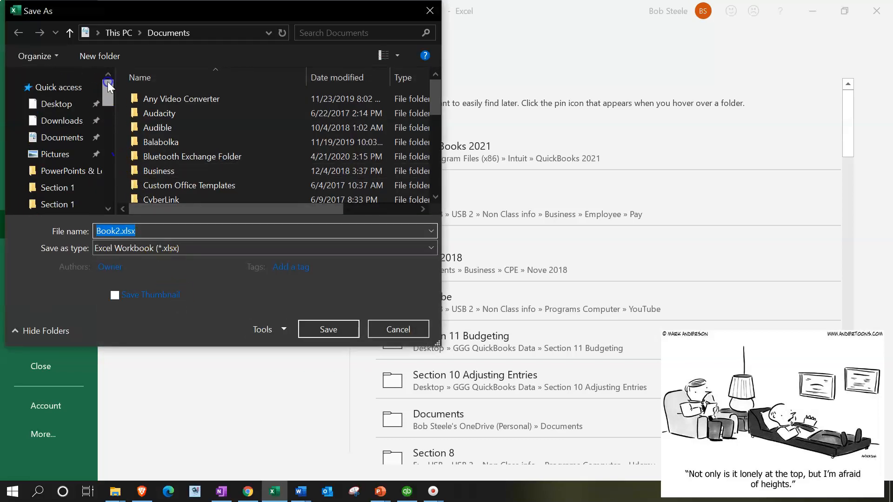
{"action": "left_click", "coordinate": [71, 103]}
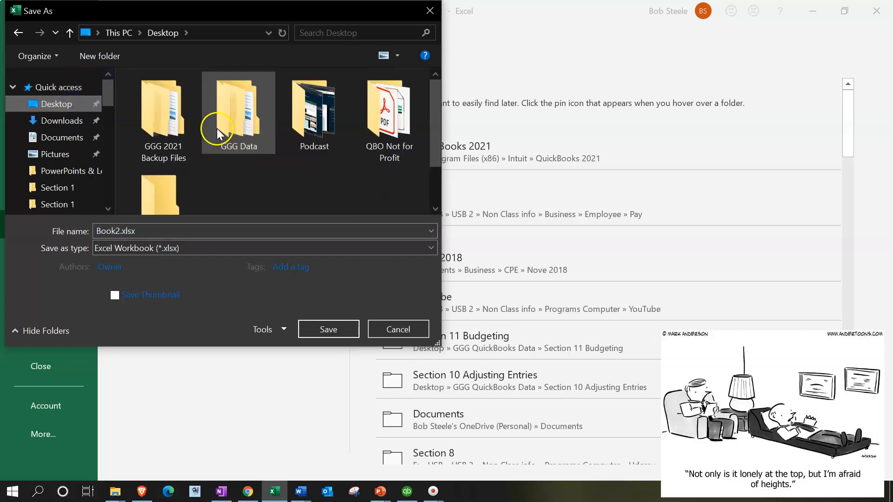
{"action": "left_click", "coordinate": [221, 118]}
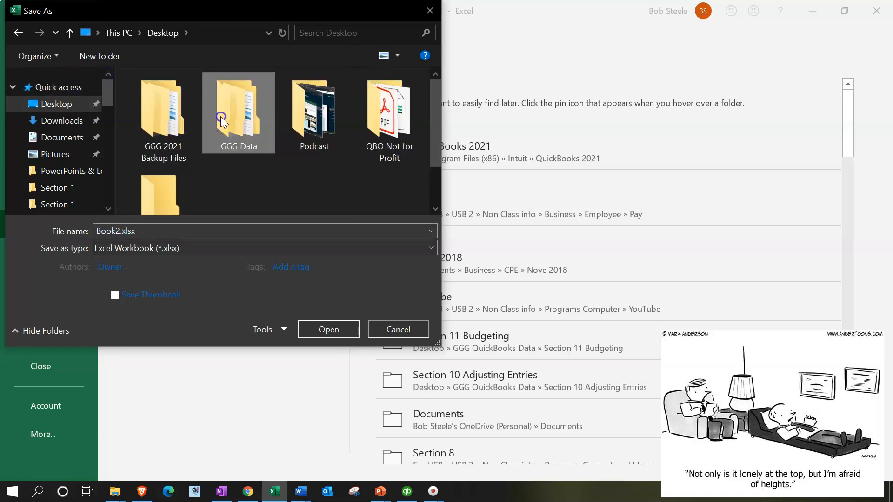
{"action": "double_click", "coordinate": [221, 118]}
{"action": "double_click", "coordinate": [192, 129]}
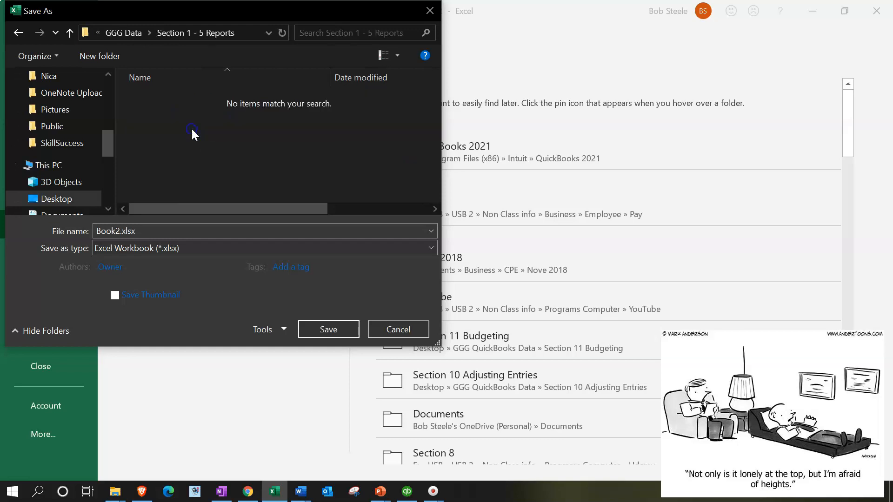
Step: Name the workbook Financial Stmts 02.28.21 and save it as a macro-free Excel workbook in the Section 1 - 5 Reports folder
{"action": "double_click", "coordinate": [131, 229]}
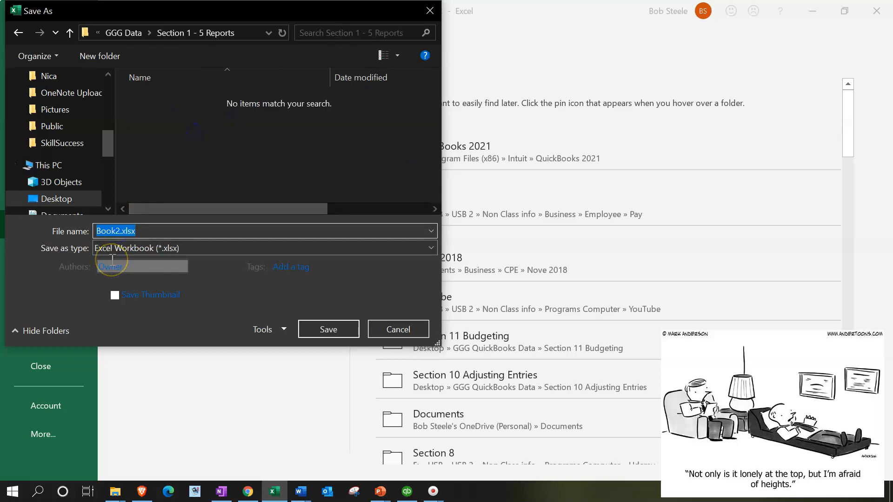
{"action": "left_click", "coordinate": [112, 263]}
{"action": "key", "text": "BackSpace"}
{"action": "key", "text": "BackSpace"}
{"action": "key", "text": "BackSpace"}
{"action": "key", "text": "BackSpace"}
{"action": "key", "text": "BackSpace"}
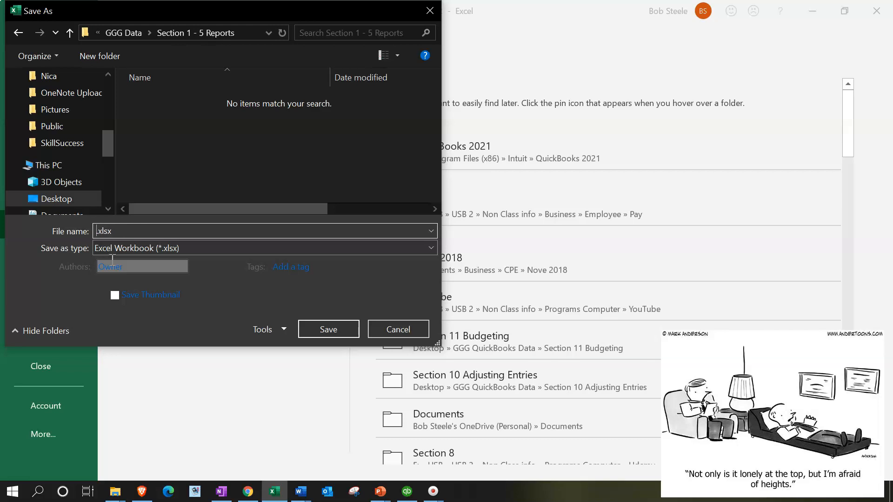
{"action": "type", "text": "Financial Stamt 02.28.21"}
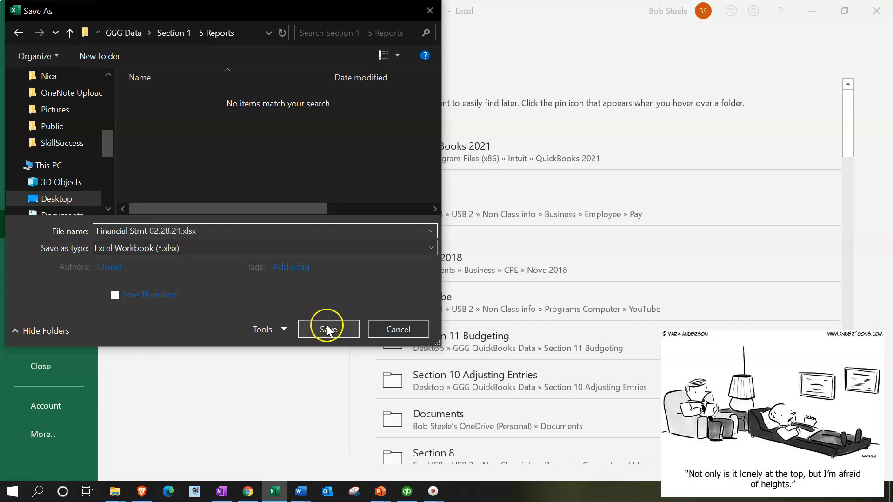
{"action": "left_click", "coordinate": [148, 228]}
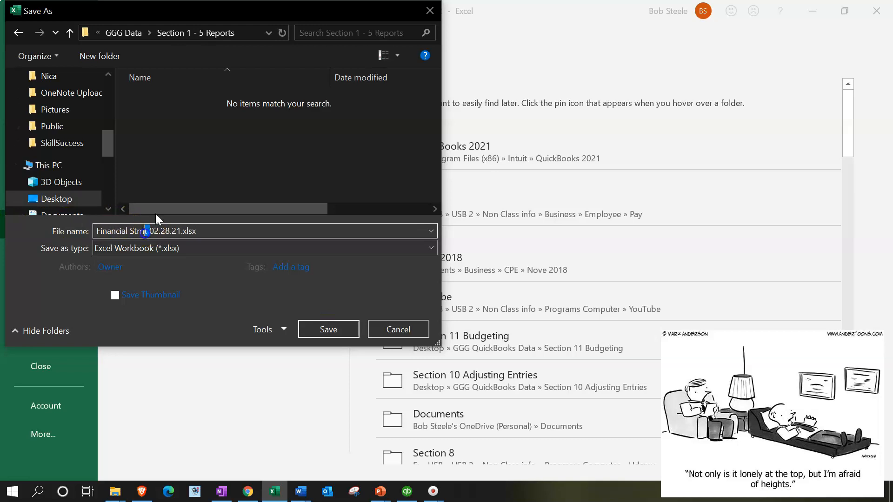
{"action": "type", "text": "s"}
{"action": "left_click", "coordinate": [308, 324]}
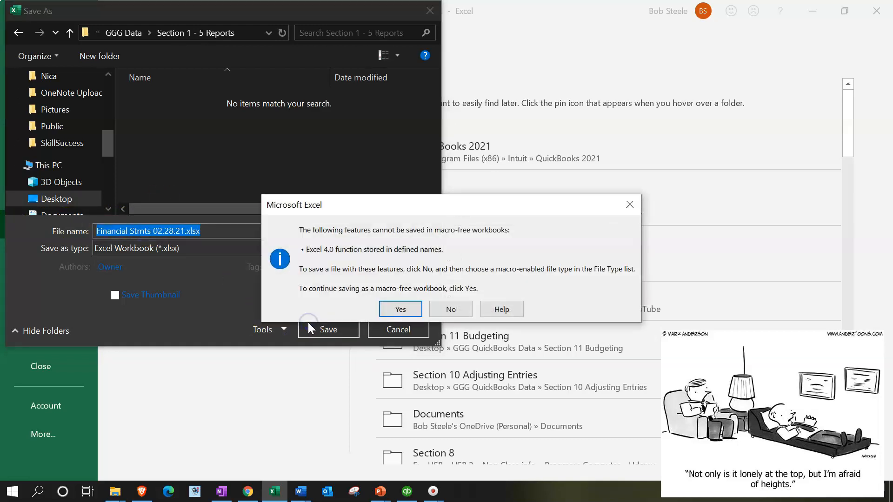
{"action": "left_click", "coordinate": [388, 313]}
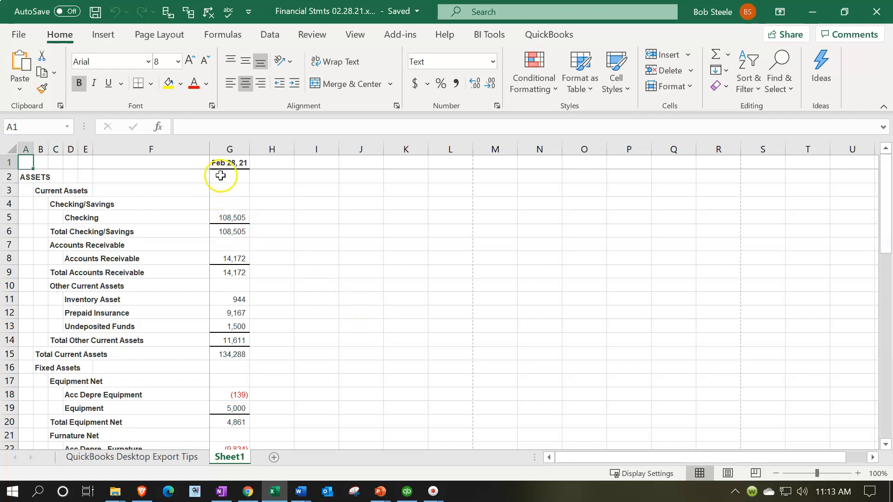
Step: Show Sheet1 in Page Layout view, accepting the unfreezing of its panes, and remove the window split
{"action": "left_click", "coordinate": [732, 474]}
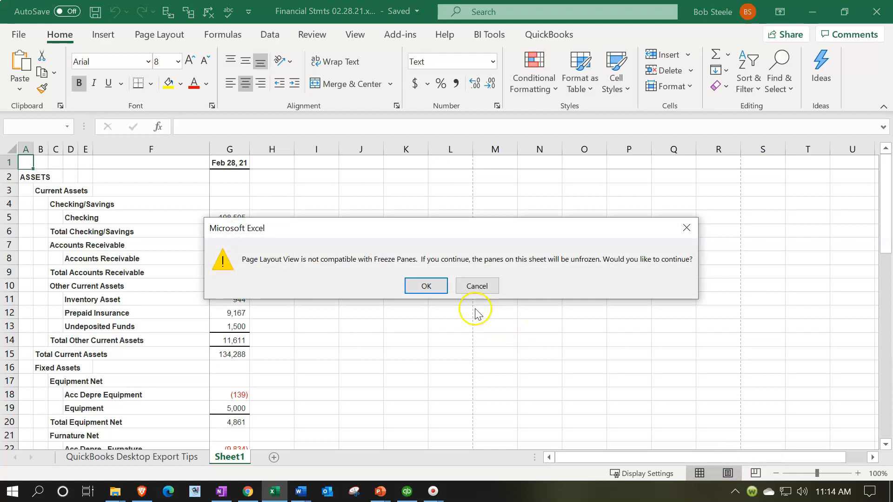
{"action": "left_click", "coordinate": [427, 287]}
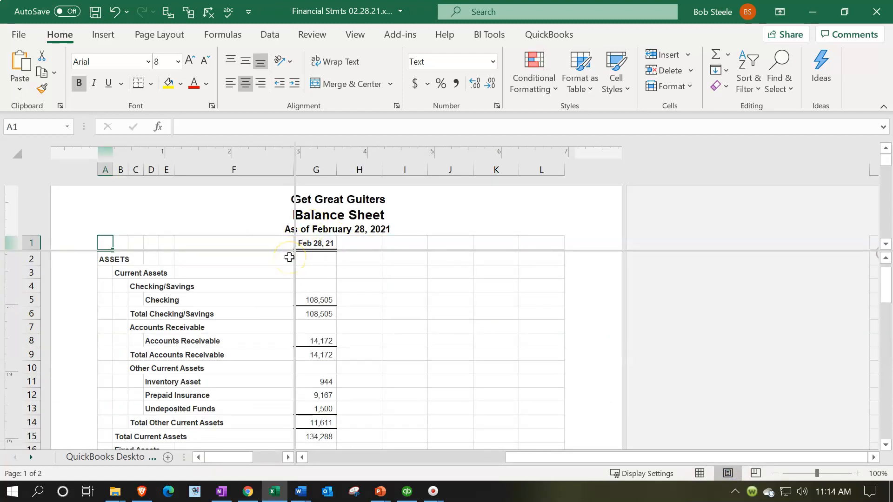
{"action": "left_click", "coordinate": [354, 35]}
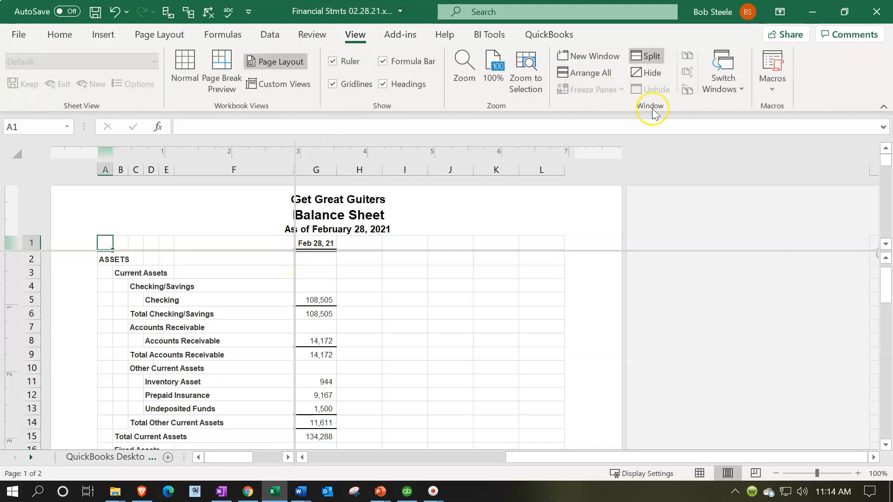
{"action": "left_click", "coordinate": [657, 57]}
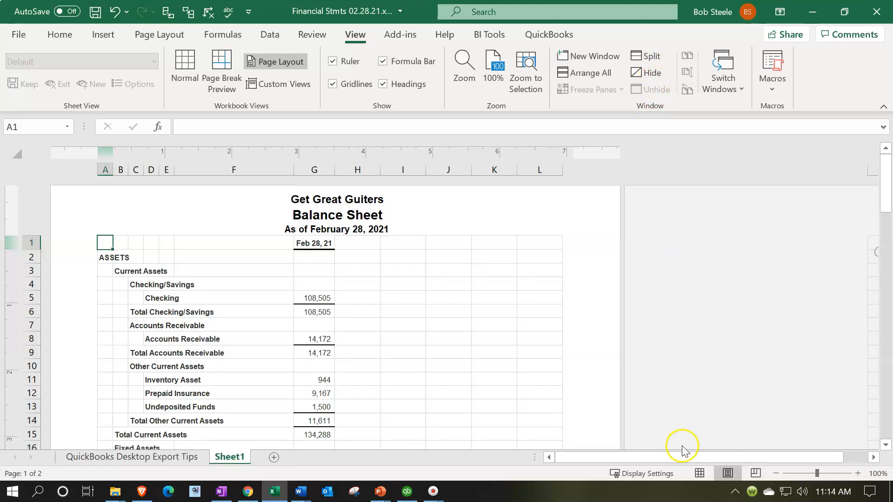
Step: Compare the balance sheet in Normal and Page Layout views to examine its report header, ending in Normal view
{"action": "left_click", "coordinate": [698, 474]}
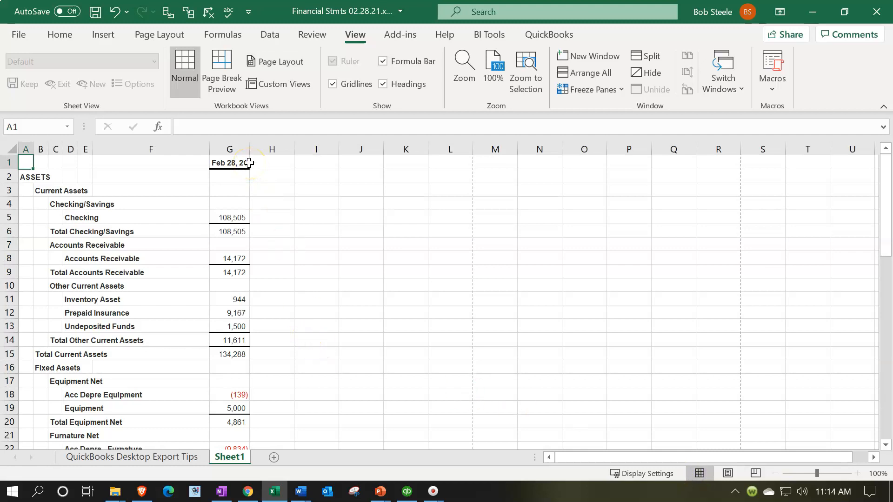
{"action": "left_click", "coordinate": [728, 474]}
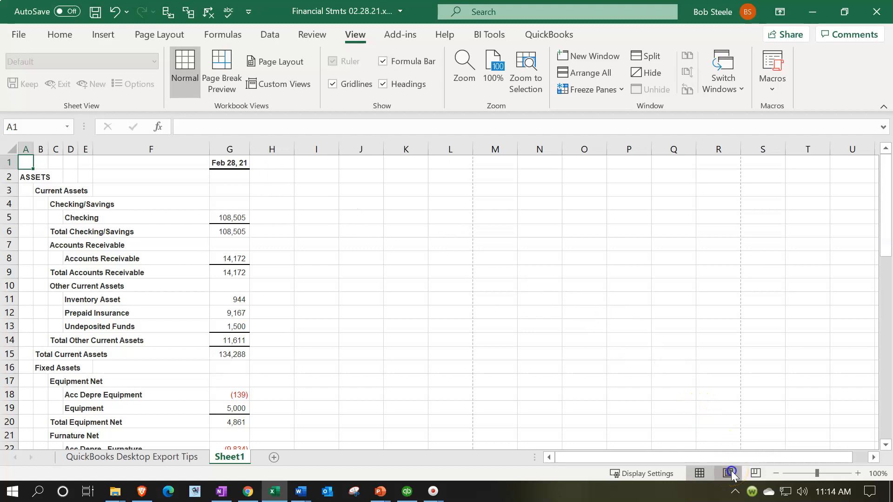
{"action": "scroll", "coordinate": [413, 238], "scroll_direction": "down", "scroll_amount": 5}
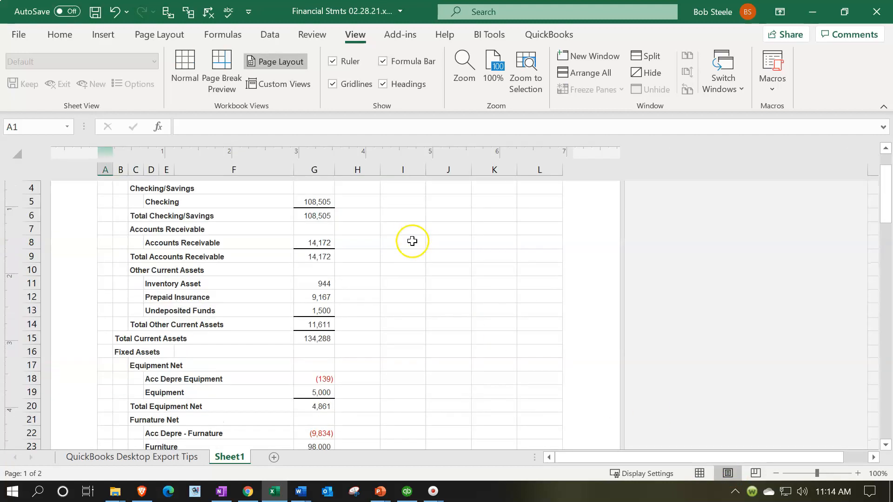
{"action": "scroll", "coordinate": [412, 241], "scroll_direction": "up", "scroll_amount": 5}
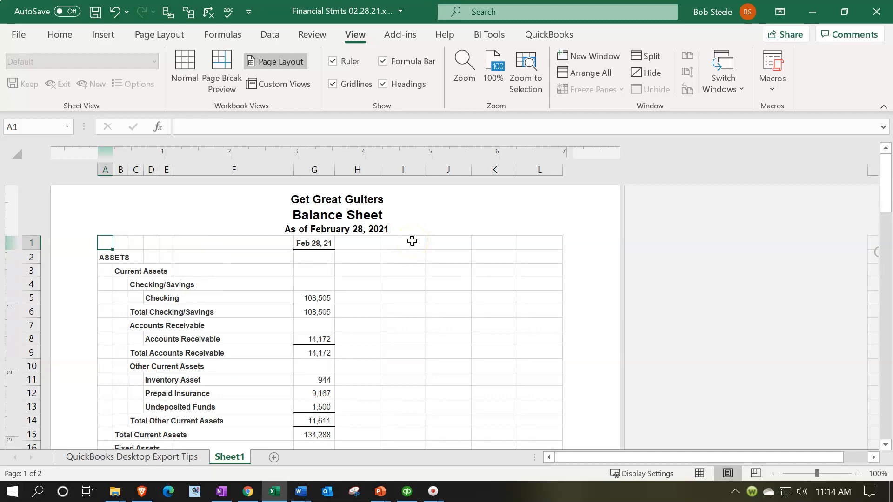
{"action": "left_click", "coordinate": [699, 474]}
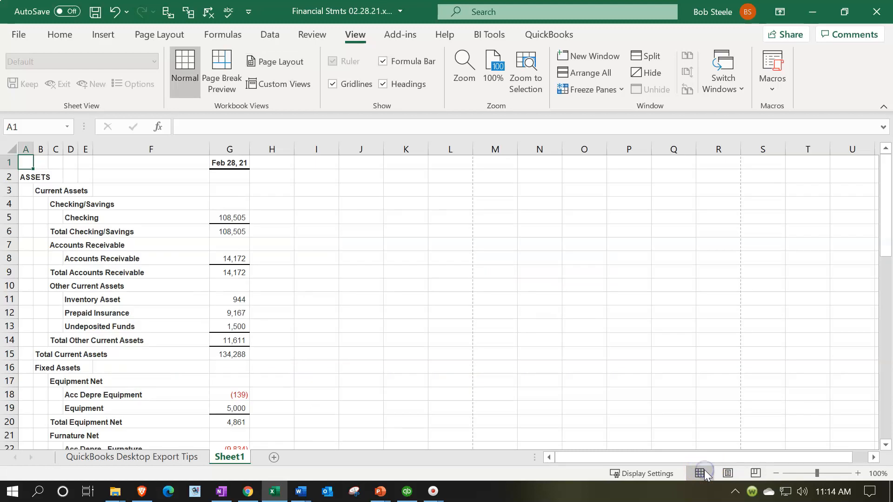
Step: Delete the QuickBooks Desktop Export Tips worksheet from the workbook
{"action": "left_click", "coordinate": [156, 457]}
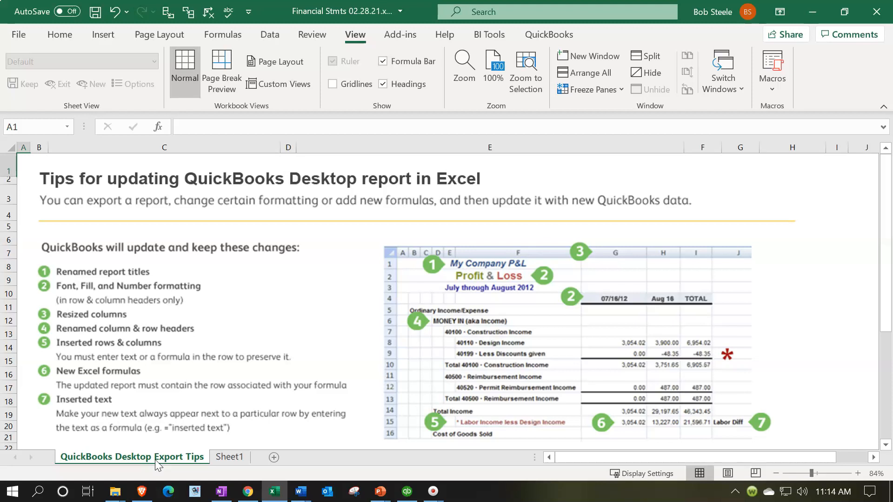
{"action": "right_click", "coordinate": [155, 459]}
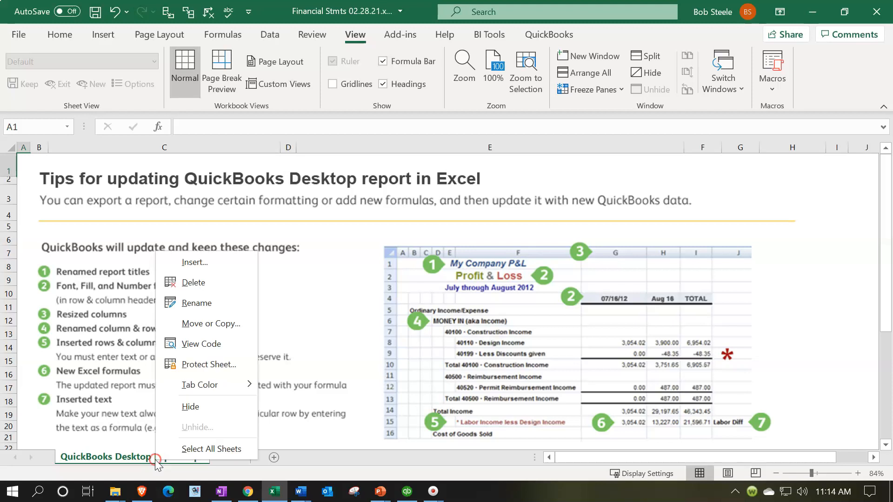
{"action": "left_click", "coordinate": [168, 287]}
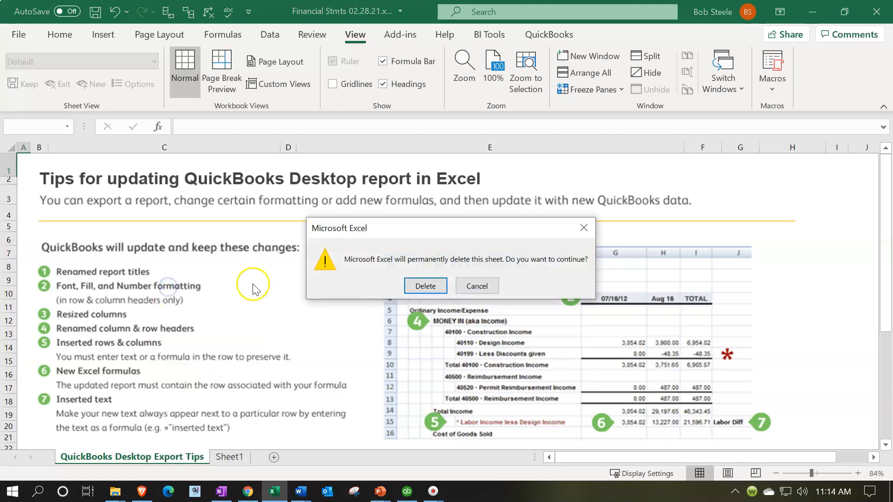
{"action": "left_click", "coordinate": [416, 284]}
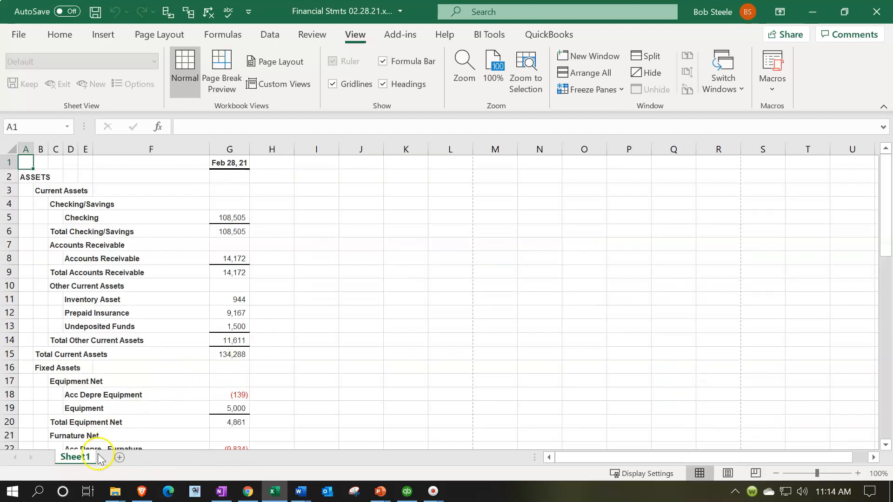
Step: Rename Sheet1 as BS Stan and close the workbook with its changes saved
{"action": "left_click", "coordinate": [80, 463]}
{"action": "double_click", "coordinate": [80, 460]}
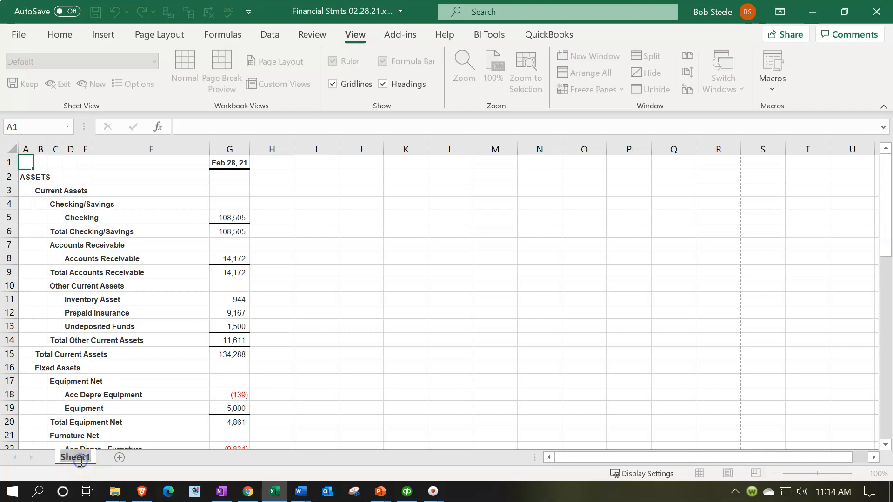
{"action": "type", "text": "BS Stan"}
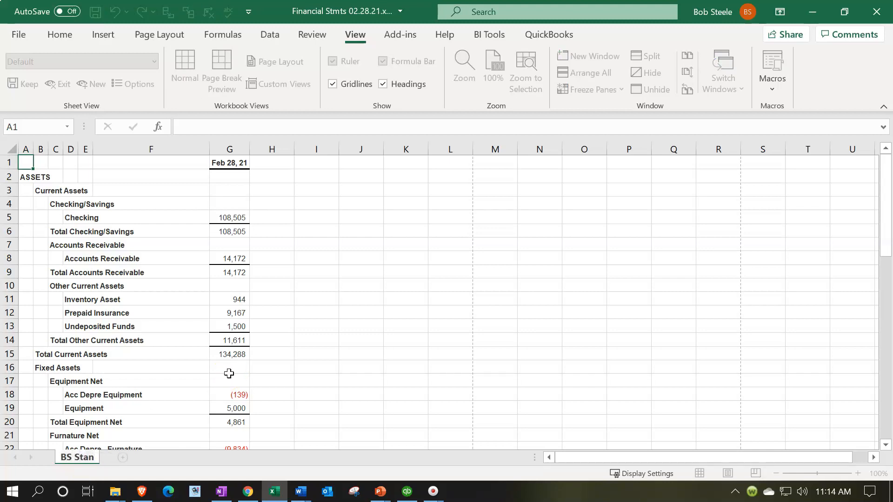
{"action": "left_click", "coordinate": [361, 314]}
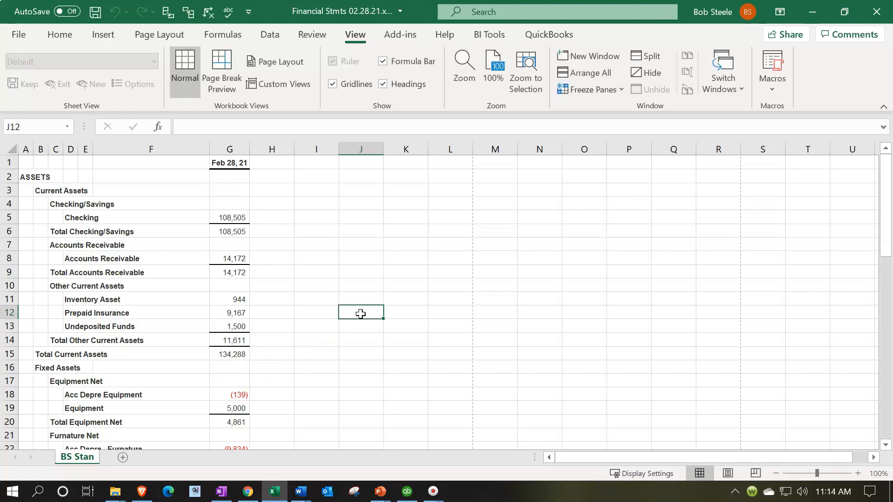
{"action": "left_click", "coordinate": [351, 312]}
{"action": "left_click", "coordinate": [872, 14]}
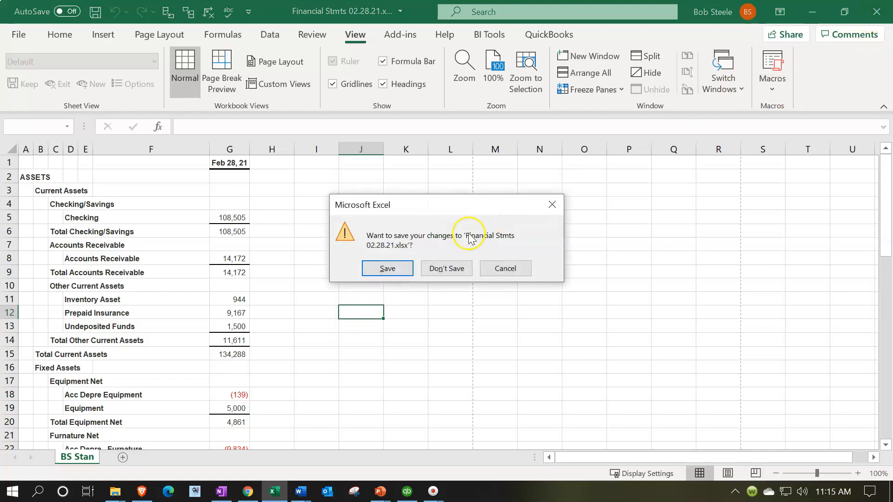
{"action": "left_click", "coordinate": [391, 270]}
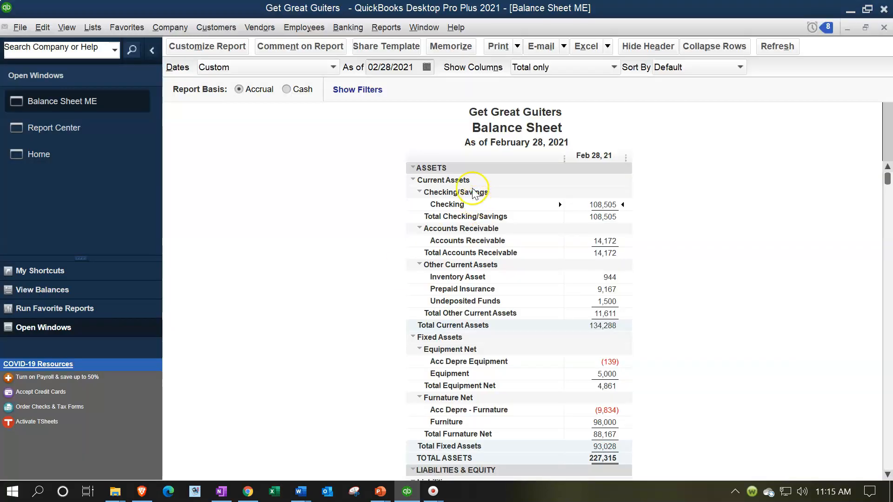
Step: Run the memorized Summary Balance Sheet ME report from the client month-end reports in the Report Center
{"action": "left_click", "coordinate": [114, 137]}
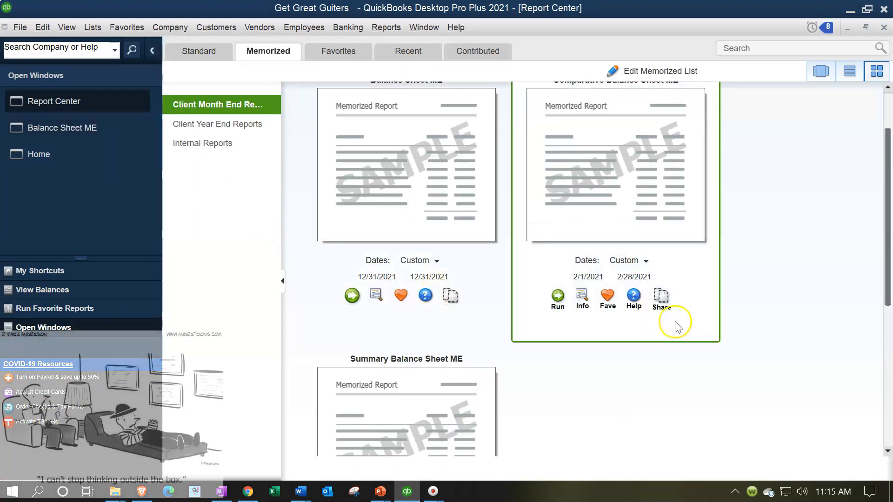
{"action": "scroll", "coordinate": [679, 375], "scroll_direction": "down", "scroll_amount": 1}
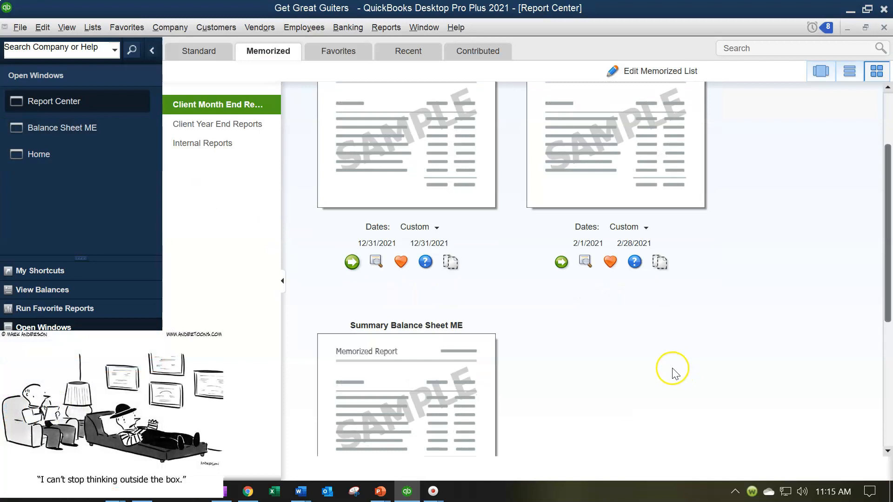
{"action": "scroll", "coordinate": [676, 374], "scroll_direction": "down", "scroll_amount": 2}
{"action": "scroll", "coordinate": [675, 374], "scroll_direction": "down", "scroll_amount": 2}
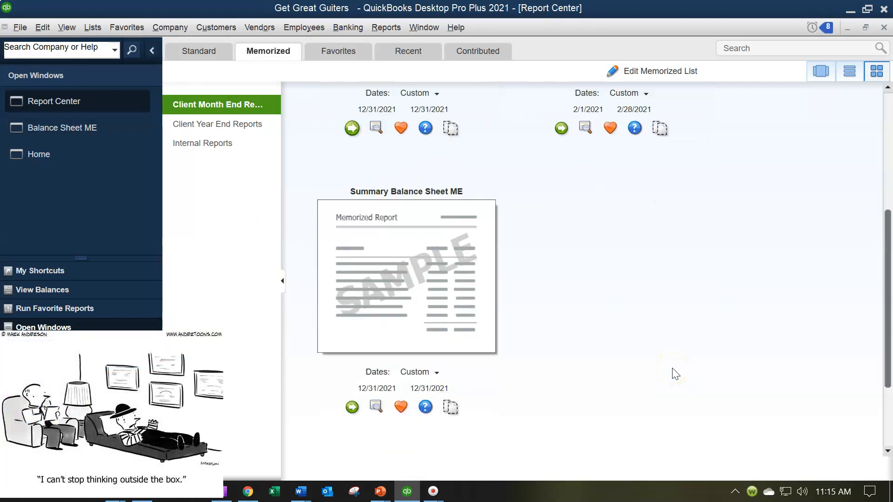
{"action": "left_click", "coordinate": [350, 408]}
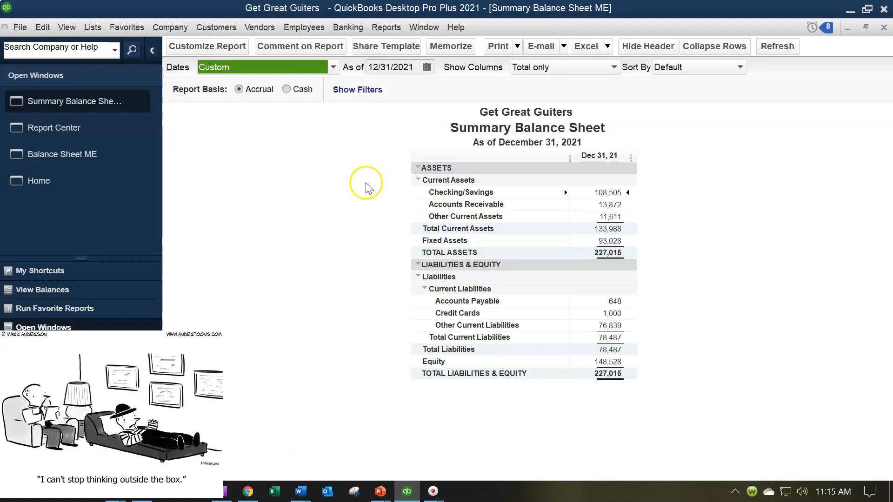
Step: Print the Summary Balance Sheet report in portrait orientation to the CutePDF Writer printer
{"action": "left_click", "coordinate": [517, 46]}
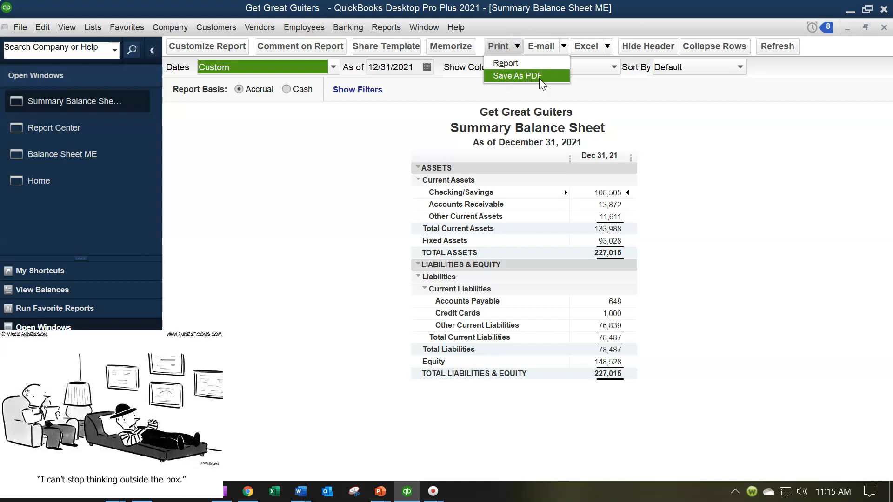
{"action": "left_click", "coordinate": [526, 68]}
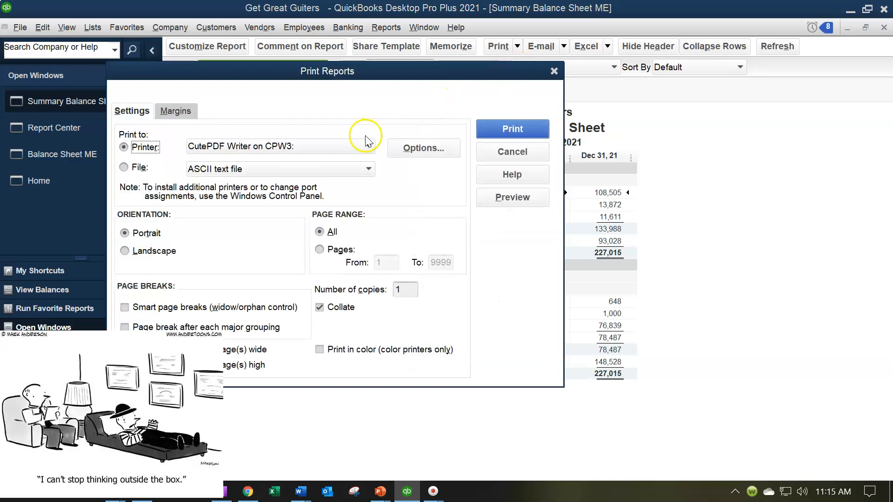
{"action": "left_click", "coordinate": [511, 129]}
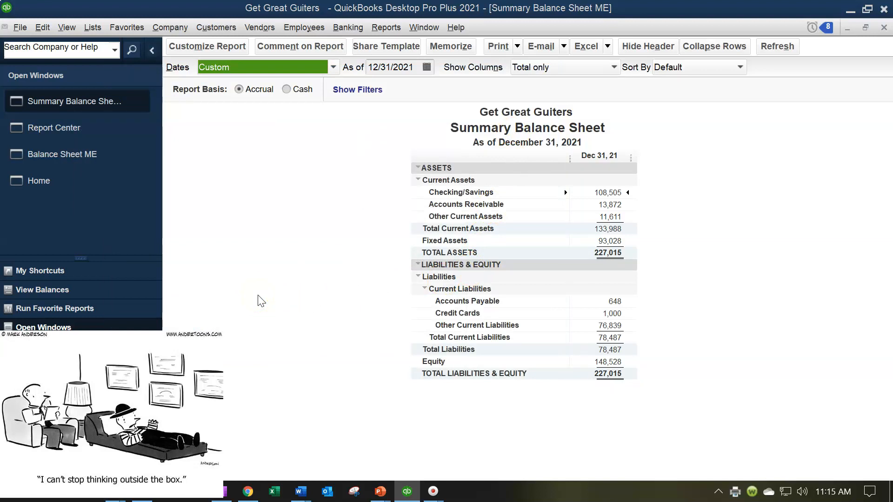
Step: Name the PDF Summary Balance Sheet and save it in the Section 1 - 5 Reports folder
{"action": "left_click", "coordinate": [369, 268]}
{"action": "left_click", "coordinate": [418, 144]}
{"action": "left_click_drag", "start_coordinate": [421, 129], "coordinate": [500, 156]}
{"action": "left_click", "coordinate": [448, 297]}
{"action": "type", "text": "u"}
{"action": "key", "text": "BackSpace"}
{"action": "key", "text": "BackSpace"}
{"action": "key", "text": "BackSpace"}
{"action": "key", "text": "BackSpace"}
{"action": "type", "text": "Summary B"}
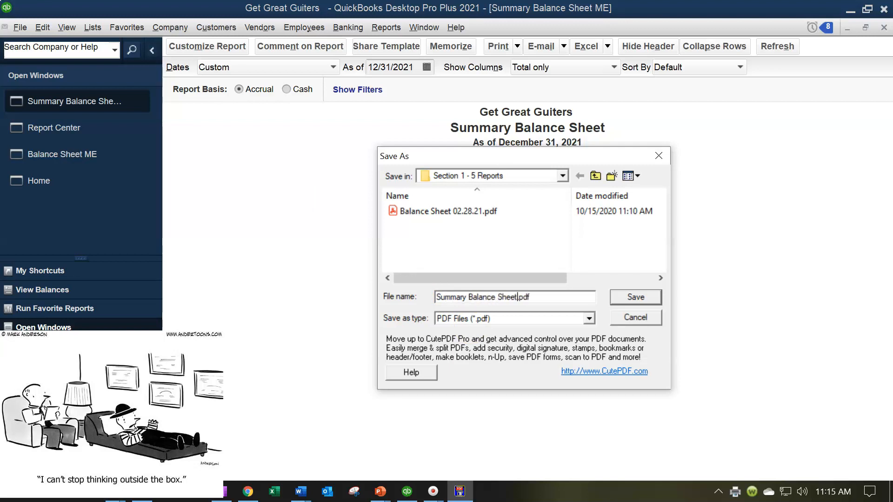
{"action": "type", "text": "alance Sheet"}
{"action": "left_click", "coordinate": [634, 297]}
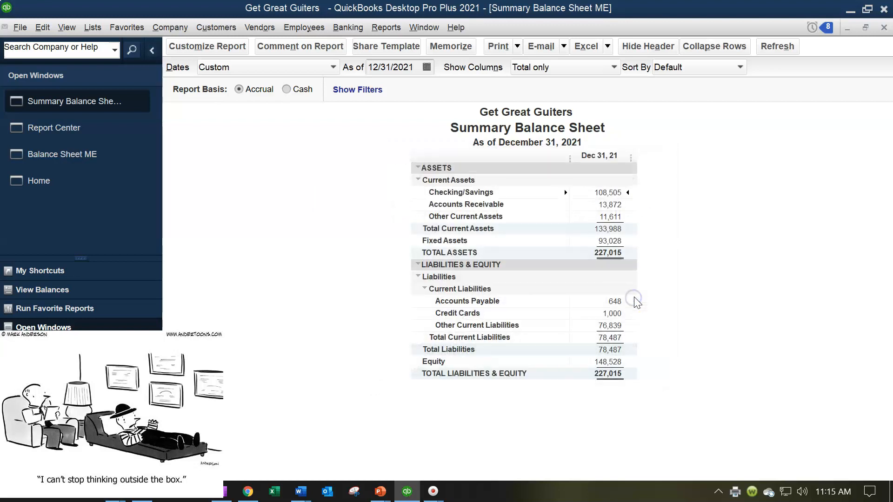
Step: Set up the Summary Balance Sheet's Excel export as a new worksheet in an existing workbook
{"action": "left_click", "coordinate": [607, 47]}
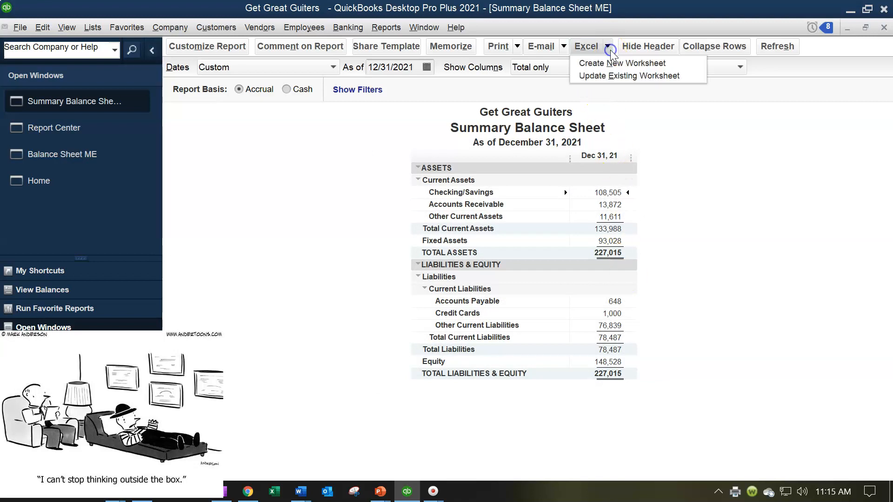
{"action": "left_click", "coordinate": [664, 67]}
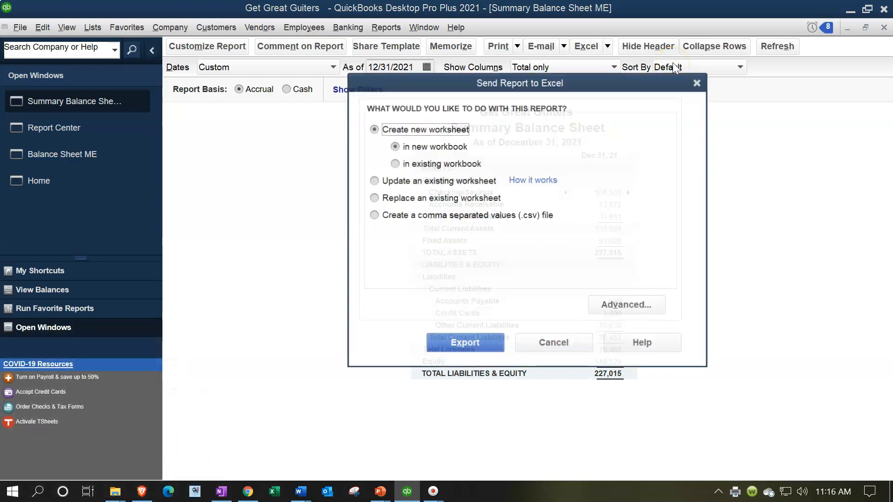
{"action": "left_click", "coordinate": [396, 165]}
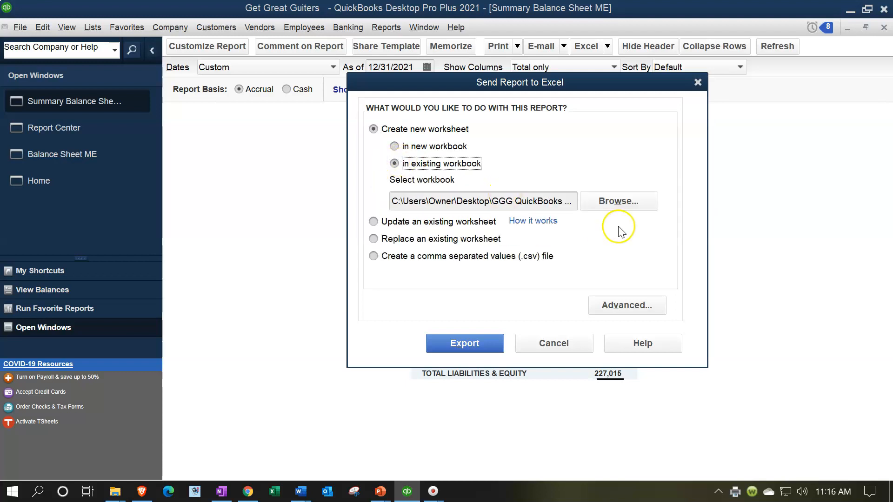
Step: Choose Financial Stmts 02.28.21.xlsx from GGG Data's Section 1 - 5 Reports folder on the Desktop and export the report to it
{"action": "left_click", "coordinate": [623, 208]}
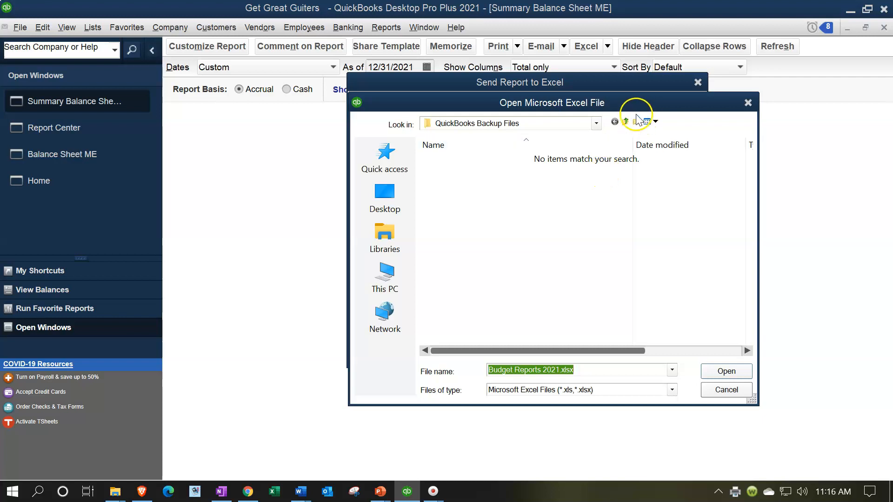
{"action": "left_click", "coordinate": [596, 124]}
{"action": "left_click", "coordinate": [510, 148]}
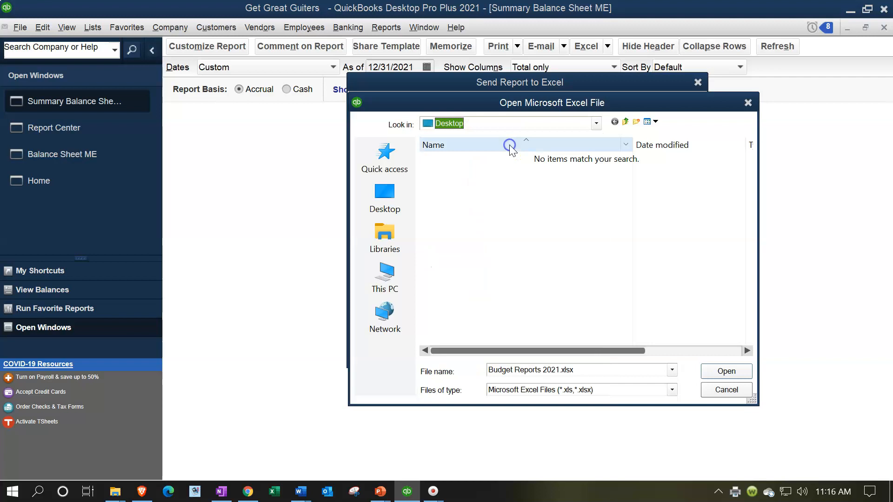
{"action": "scroll", "coordinate": [510, 228], "scroll_direction": "down", "scroll_amount": 2}
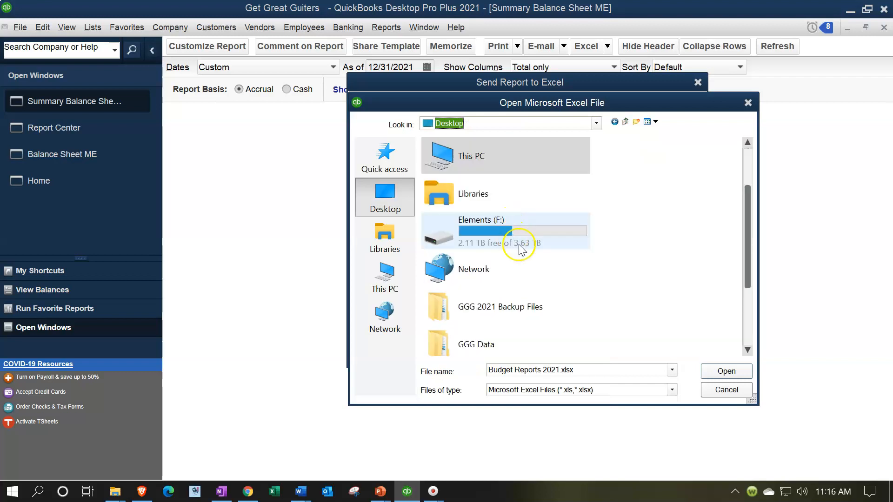
{"action": "double_click", "coordinate": [490, 338]}
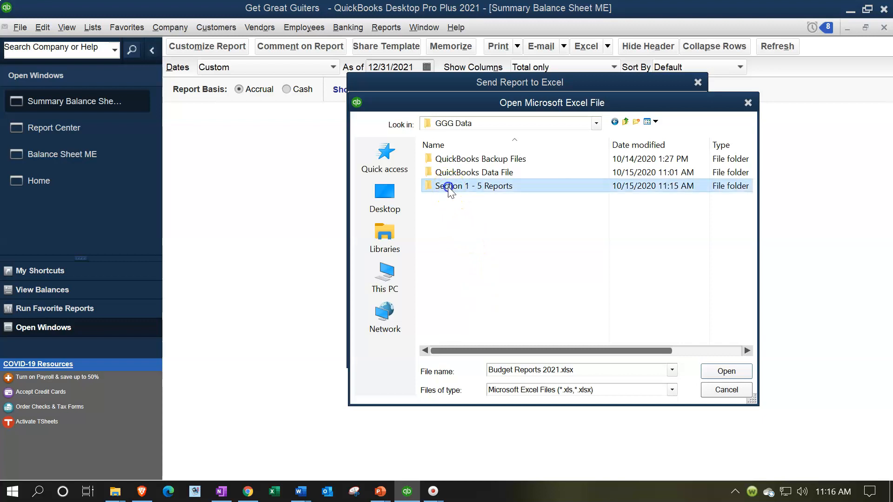
{"action": "double_click", "coordinate": [449, 187]}
{"action": "triple_click", "coordinate": [535, 368]}
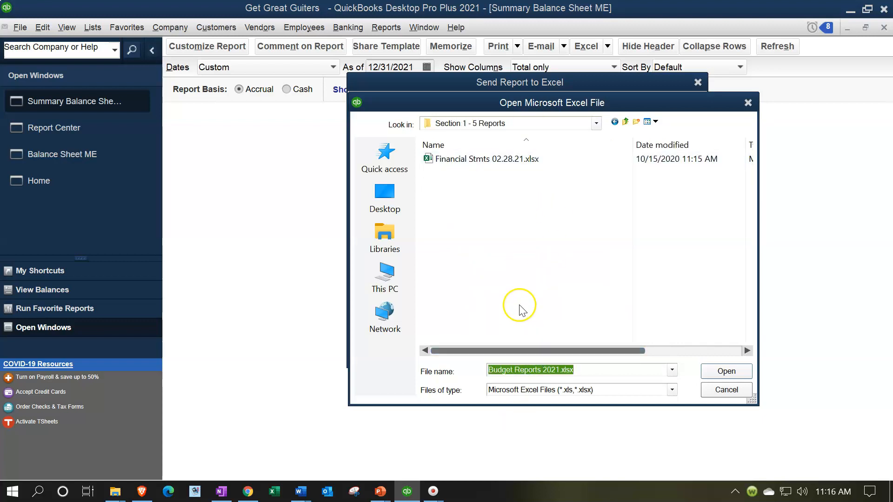
{"action": "left_click", "coordinate": [504, 234]}
{"action": "double_click", "coordinate": [462, 160]}
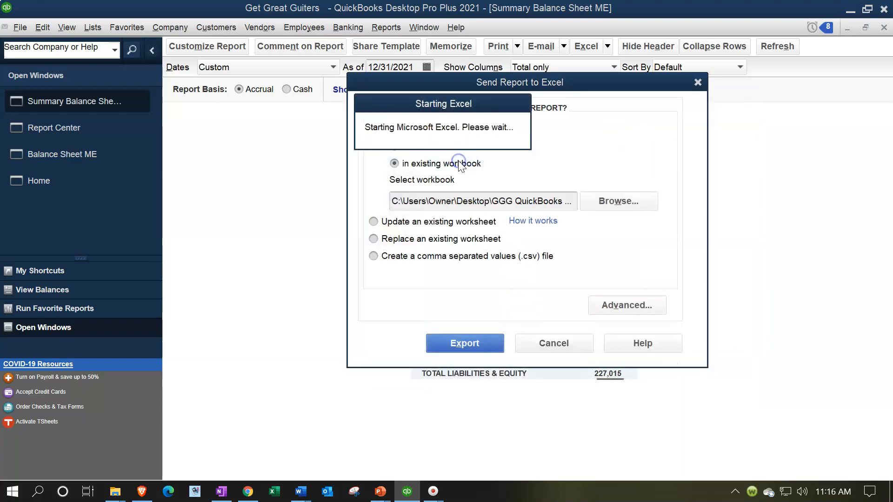
{"action": "left_click", "coordinate": [466, 344]}
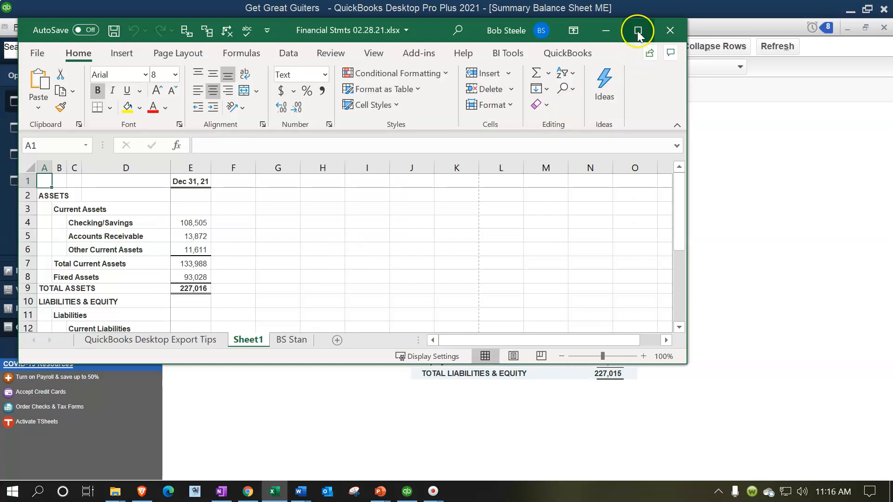
Step: Move Sheet1 after the BS Stan worksheet and rename it BS Sum
{"action": "left_click", "coordinate": [691, 28]}
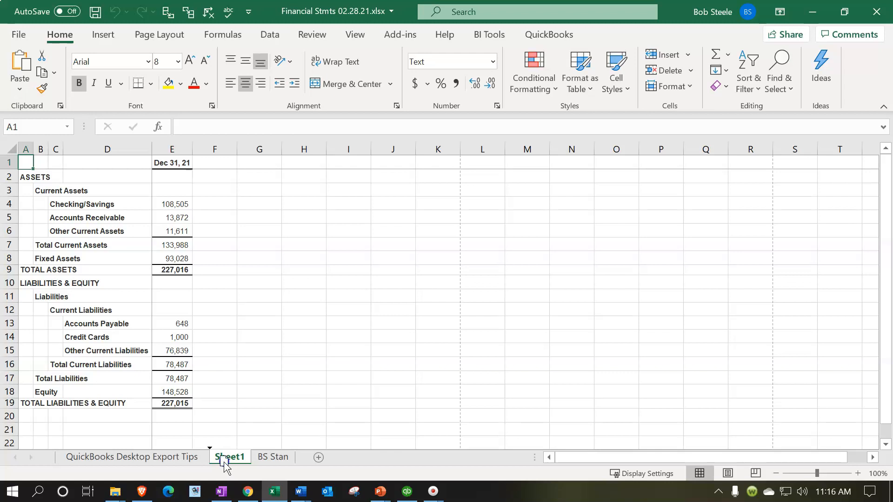
{"action": "left_click_drag", "start_coordinate": [223, 464], "coordinate": [300, 464]}
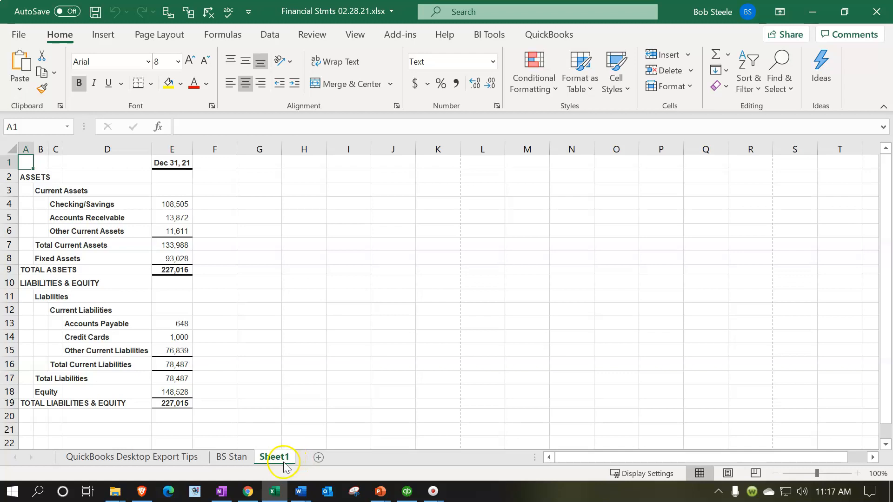
{"action": "double_click", "coordinate": [279, 460]}
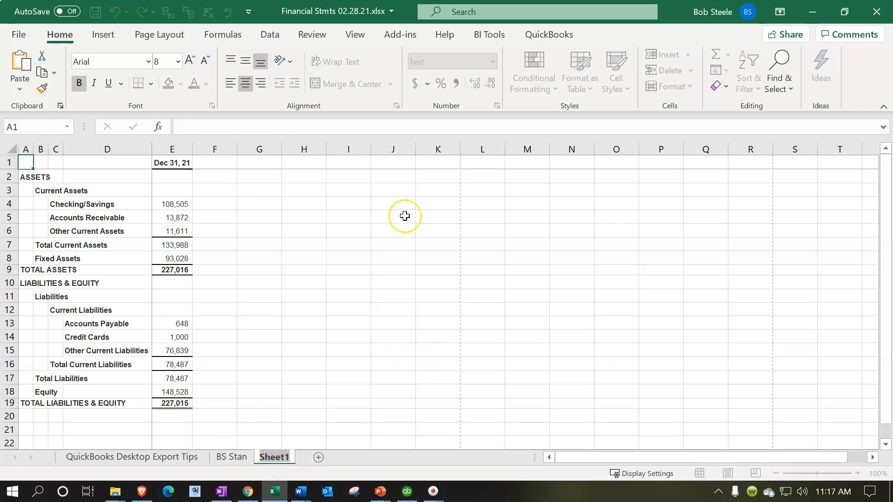
{"action": "type", "text": "BS Sum"}
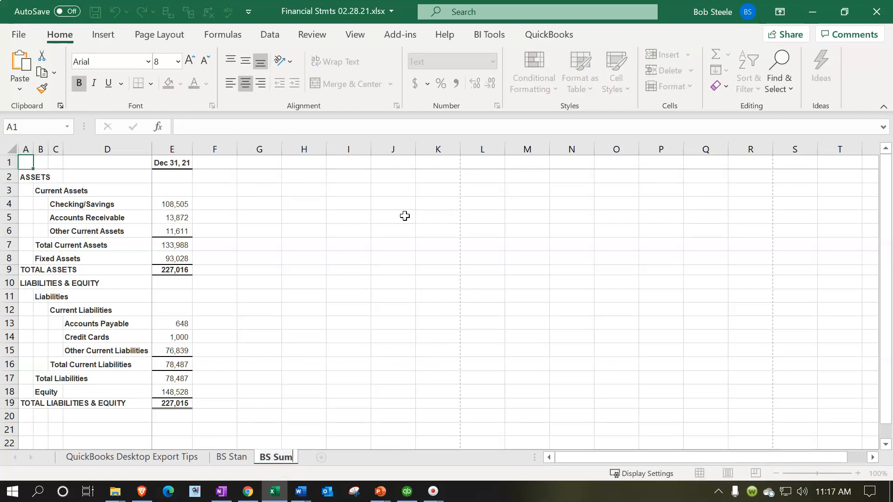
{"action": "left_click", "coordinate": [453, 242]}
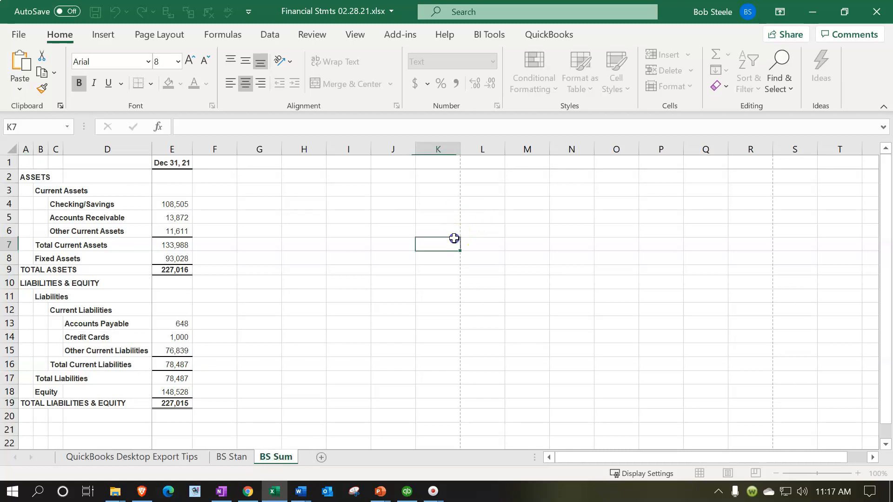
Step: Check the BS Sum sheet in Page Layout view, remove its frozen and split panes, and return to Normal view
{"action": "left_click", "coordinate": [727, 474]}
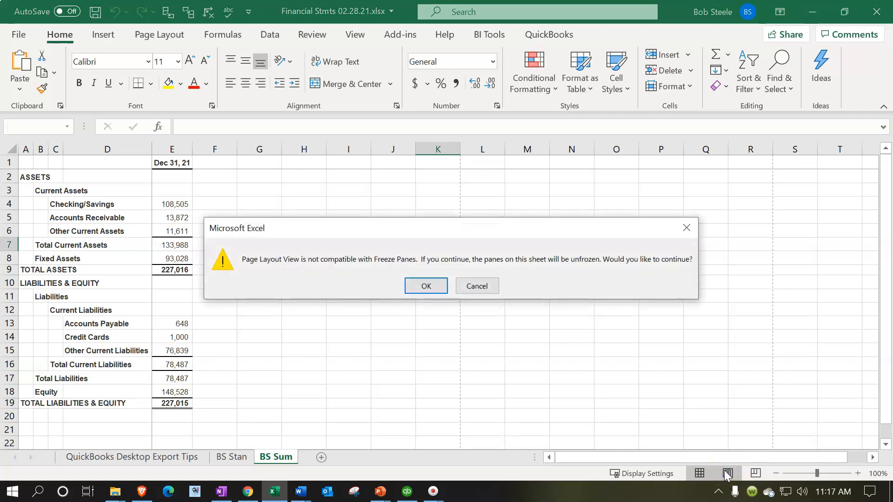
{"action": "left_click", "coordinate": [427, 286]}
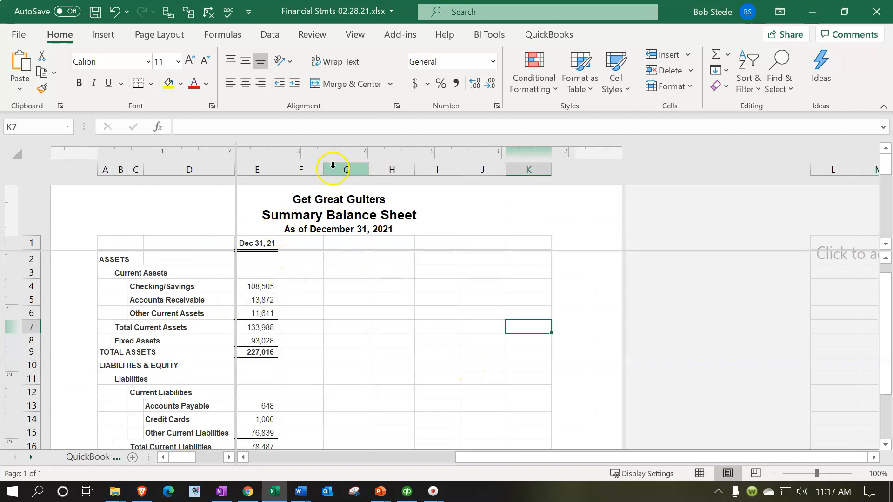
{"action": "left_click", "coordinate": [355, 35]}
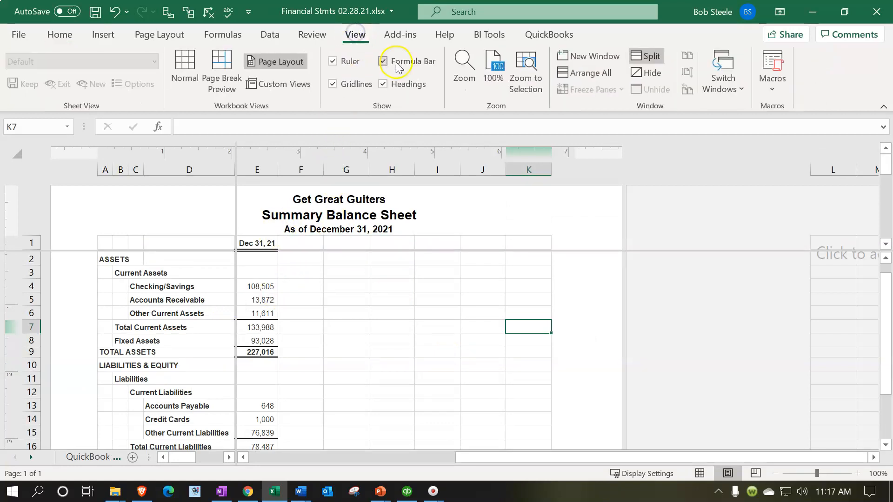
{"action": "left_click", "coordinate": [649, 55]}
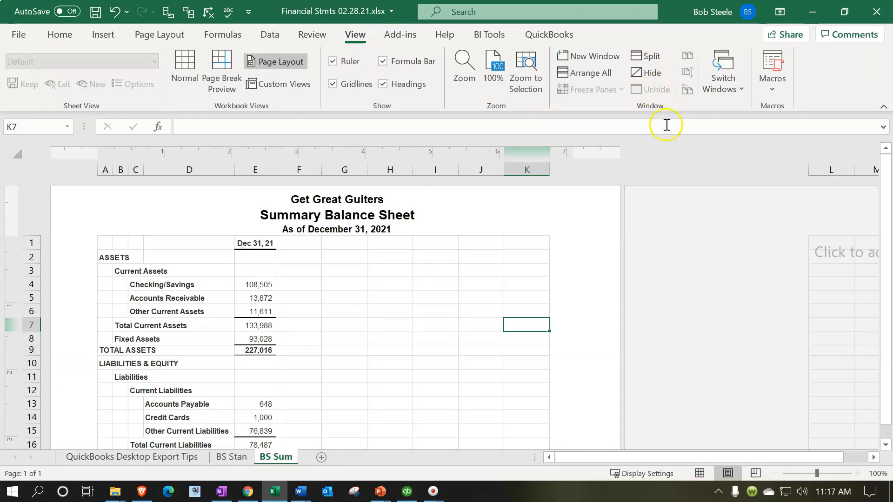
{"action": "left_click", "coordinate": [700, 474]}
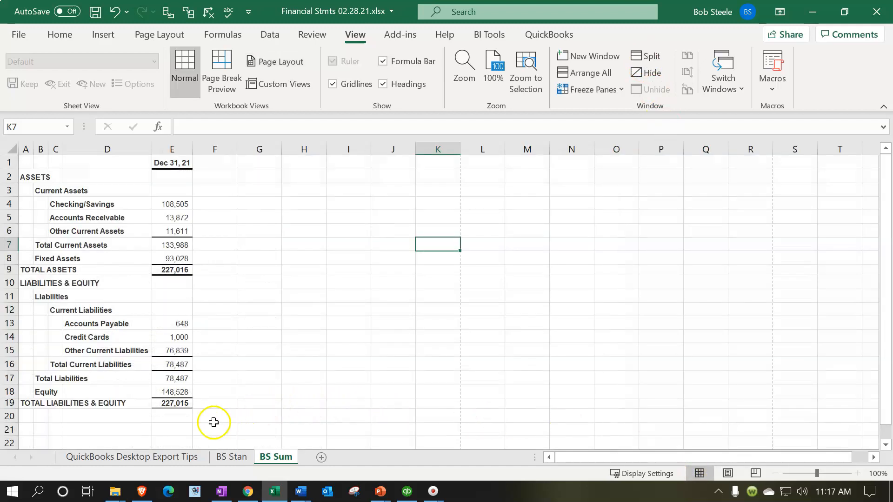
Step: Delete the QuickBooks Desktop Export Tips worksheet from the workbook
{"action": "left_click", "coordinate": [173, 457]}
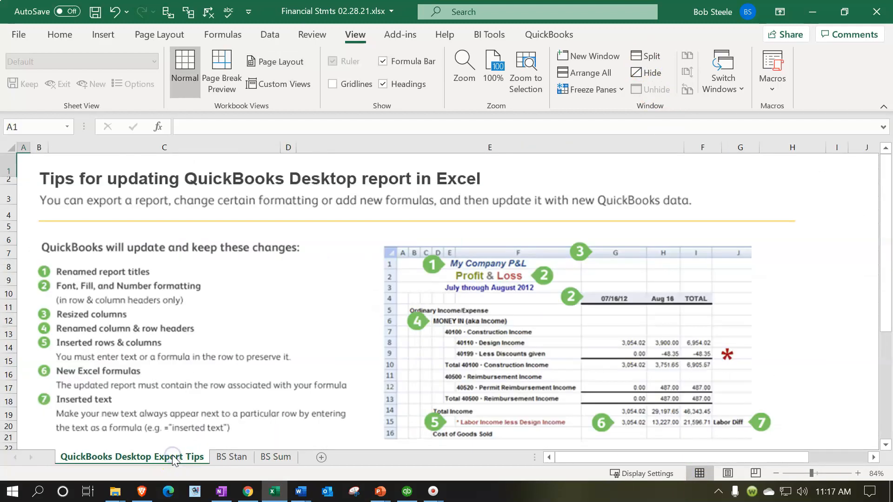
{"action": "right_click", "coordinate": [173, 458]}
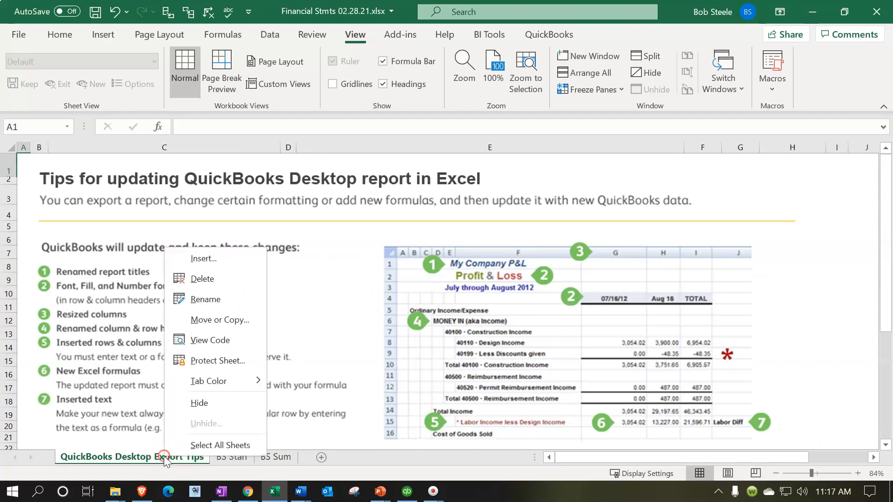
{"action": "left_click", "coordinate": [197, 280]}
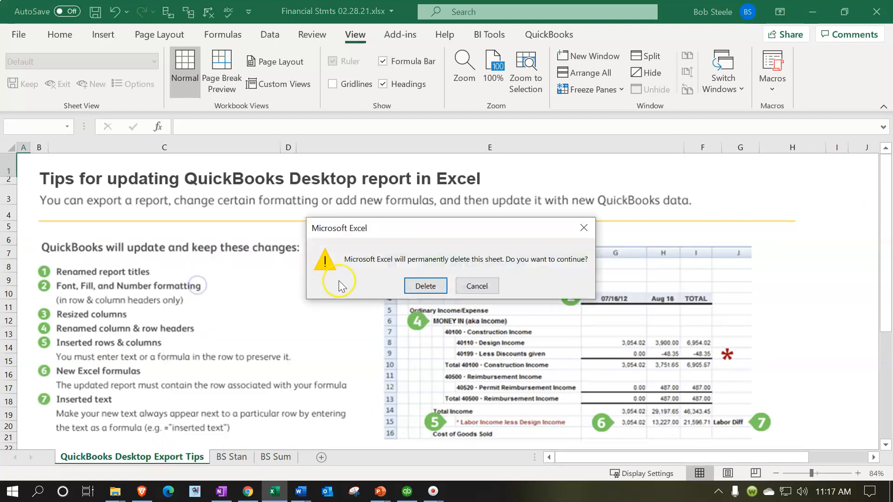
{"action": "left_click", "coordinate": [426, 285]}
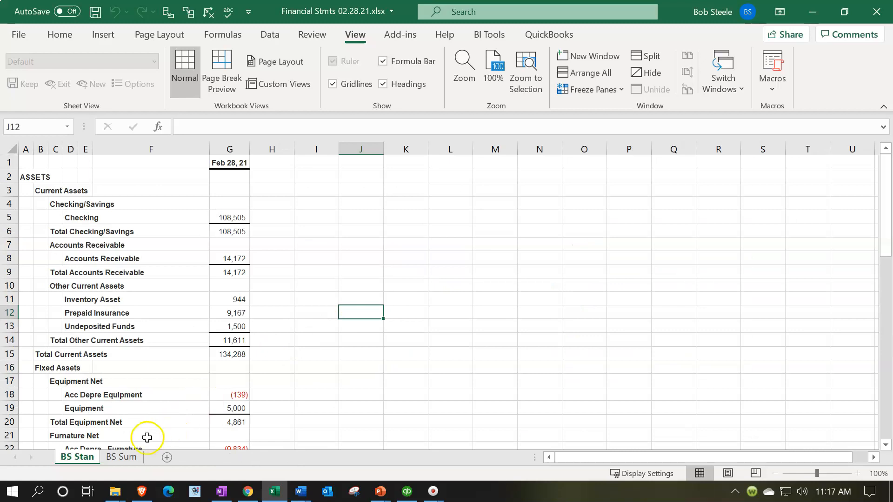
Step: Display the BS Sum worksheet and close the workbook, saving its changes in macro-free format
{"action": "left_click", "coordinate": [130, 457]}
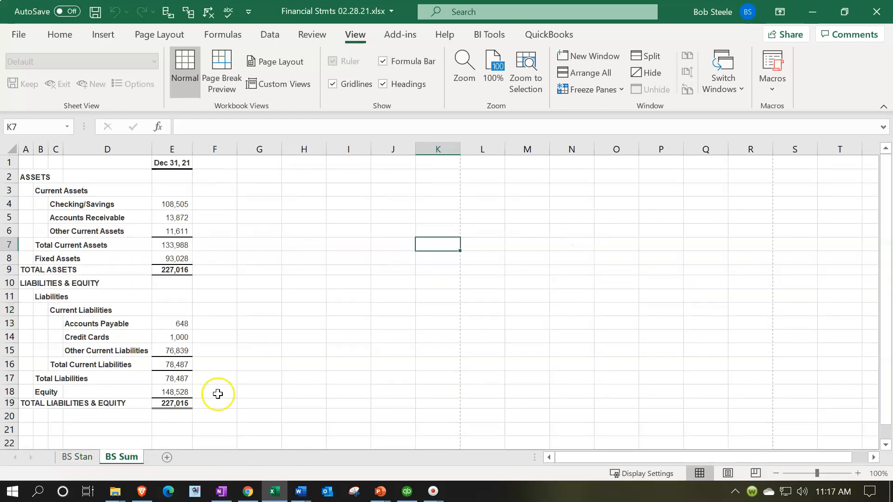
{"action": "left_click", "coordinate": [871, 14]}
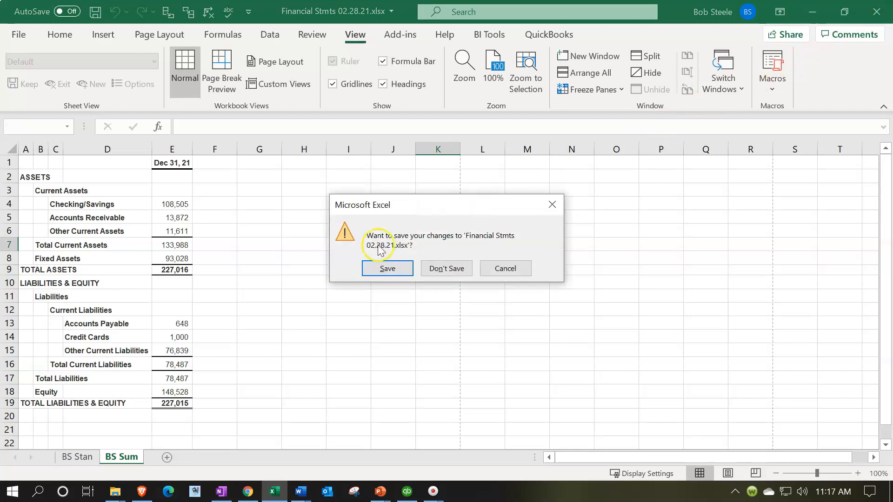
{"action": "left_click", "coordinate": [376, 270]}
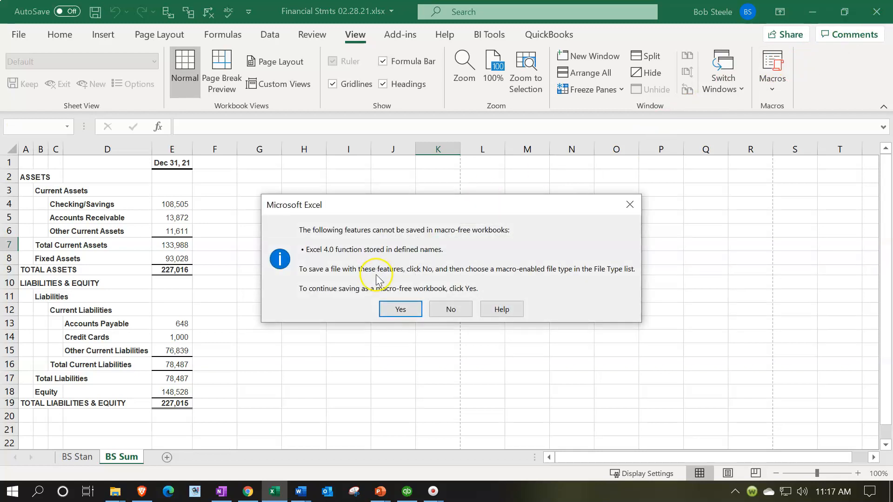
{"action": "left_click", "coordinate": [398, 311]}
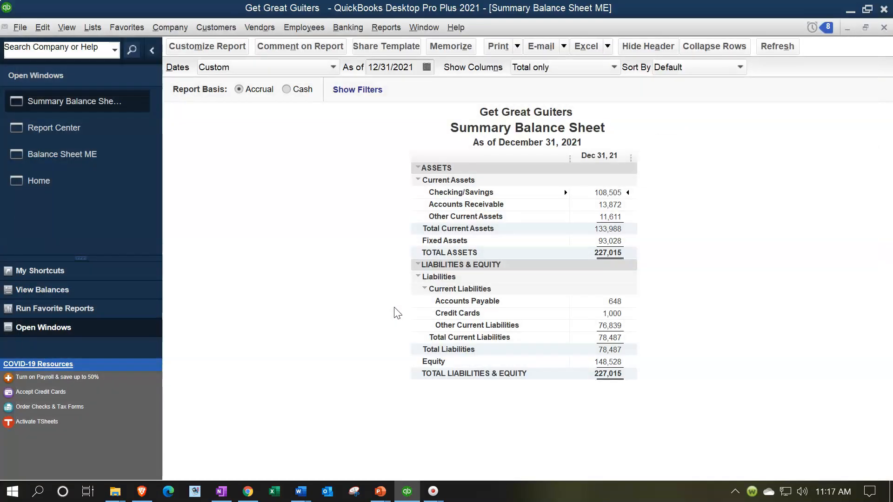
{"action": "left_click", "coordinate": [396, 297]}
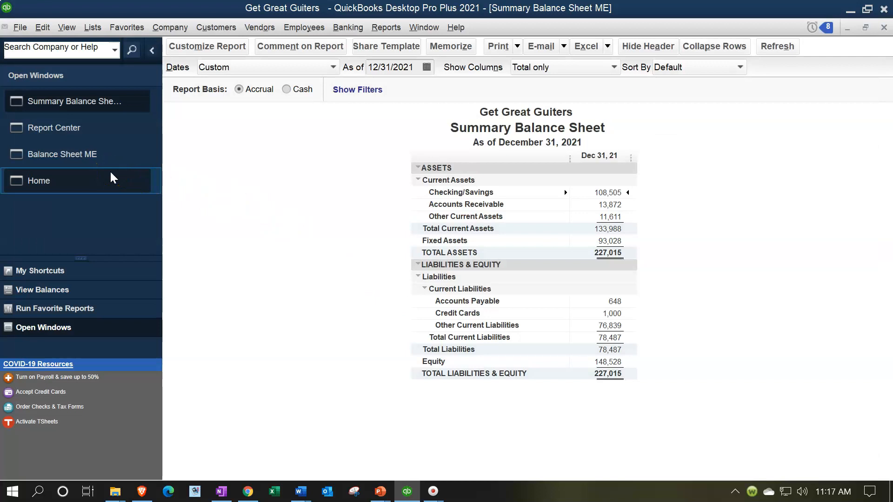
Step: Run the memorized Comparative Balance Sheet ME report from the client month-end reports in the Report Center
{"action": "left_click", "coordinate": [93, 135]}
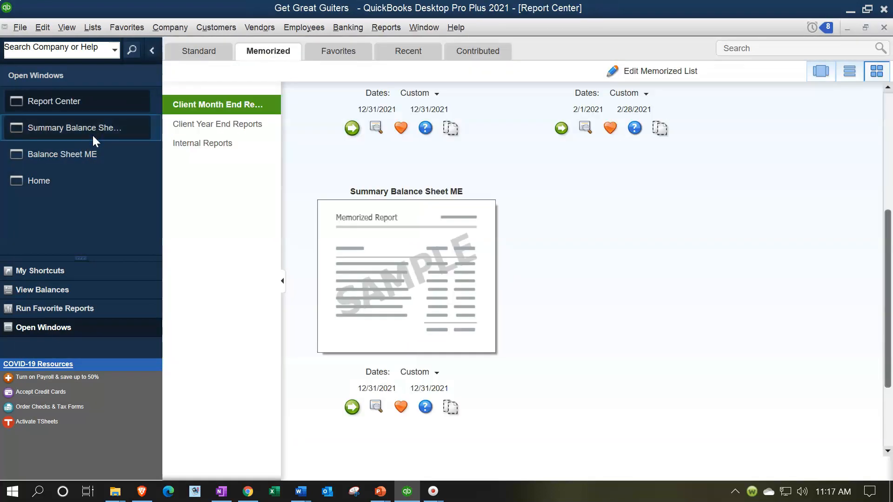
{"action": "scroll", "coordinate": [634, 251], "scroll_direction": "up", "scroll_amount": 3}
{"action": "scroll", "coordinate": [637, 255], "scroll_direction": "up", "scroll_amount": 2}
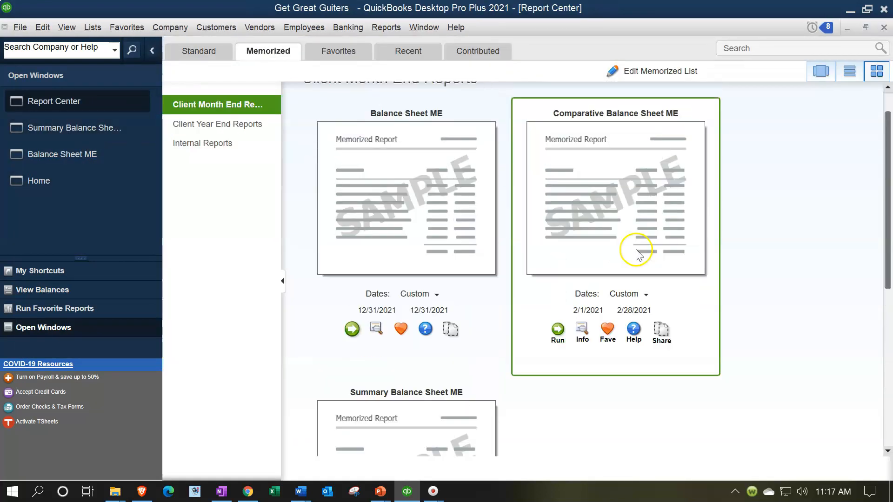
{"action": "left_click", "coordinate": [558, 362]}
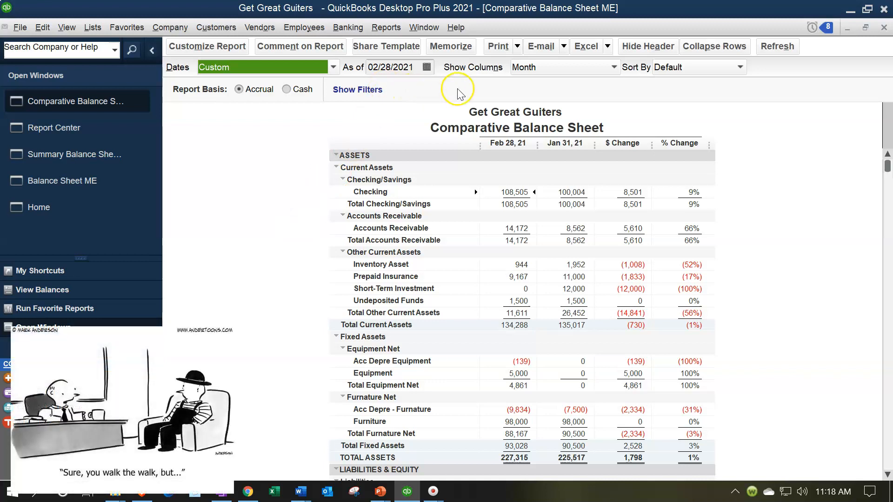
Step: Print the Comparative Balance Sheet report in portrait orientation to the CutePDF Writer printer
{"action": "left_click", "coordinate": [518, 47]}
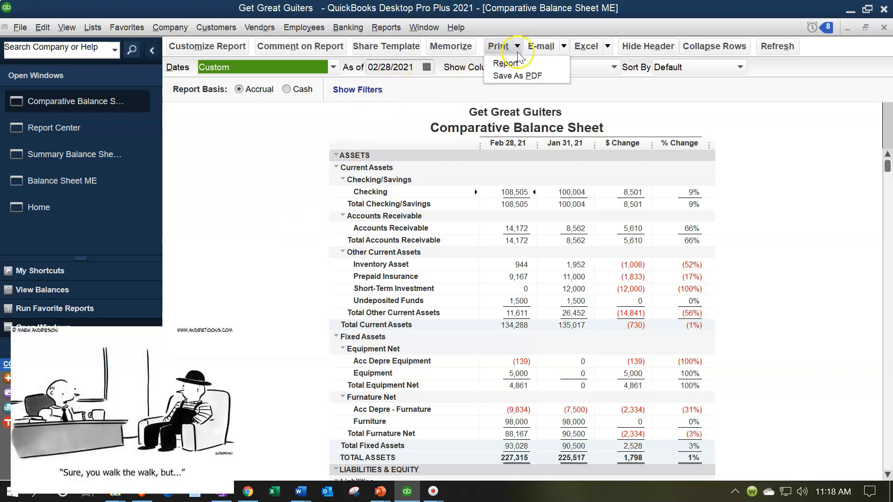
{"action": "left_click", "coordinate": [517, 63]}
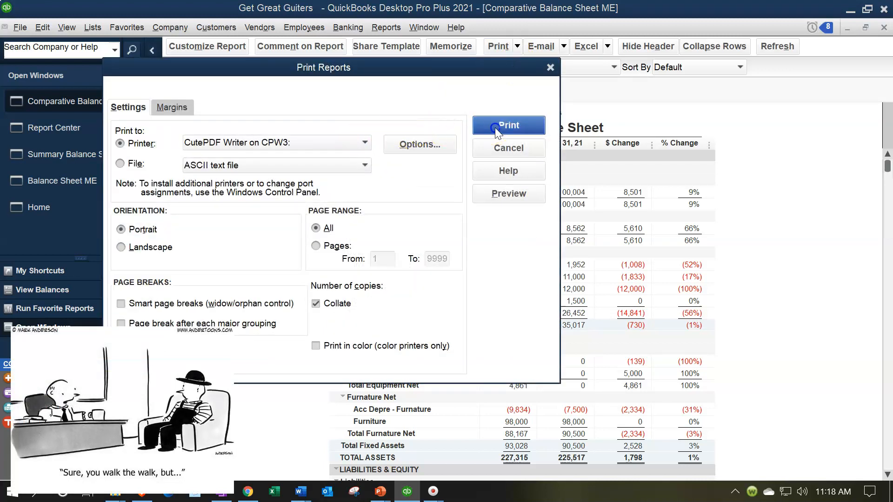
{"action": "left_click", "coordinate": [495, 128]}
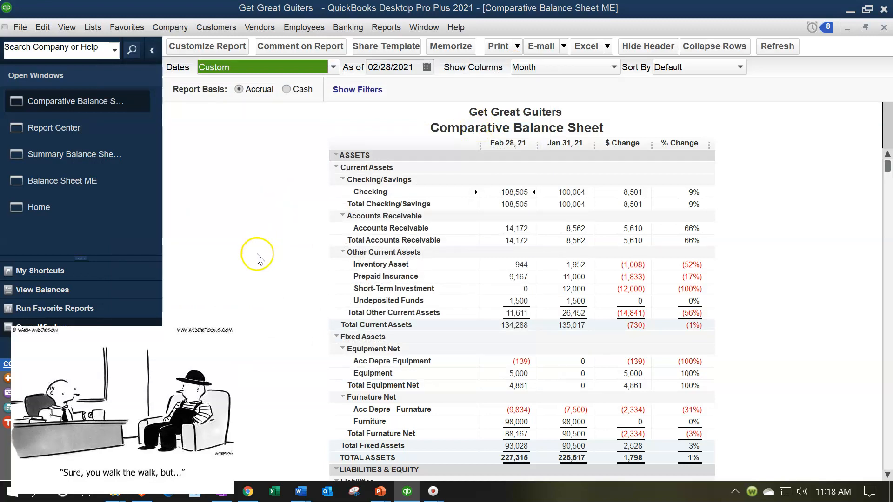
Step: Save the printed report as Comparative Balance Sheet 02.28.21.pdf in the Section 1 - 5 Reports folder
{"action": "left_click_drag", "start_coordinate": [397, 121], "coordinate": [480, 146]}
{"action": "left_click", "coordinate": [451, 290]}
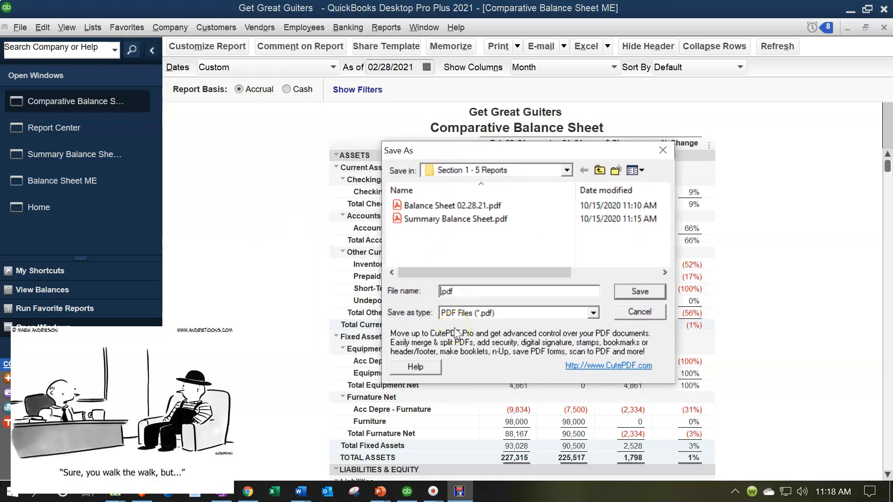
{"action": "type", "text": "Comparative Balance"}
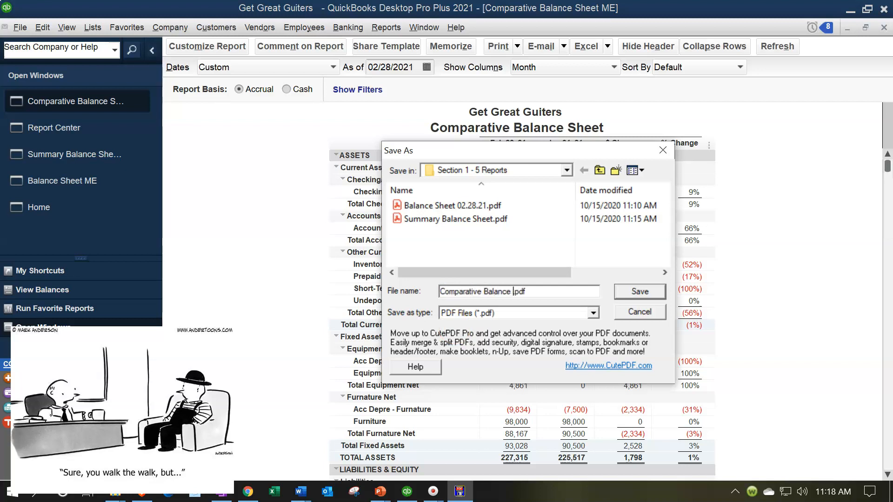
{"action": "type", "text": " Sheet 02.28.21"}
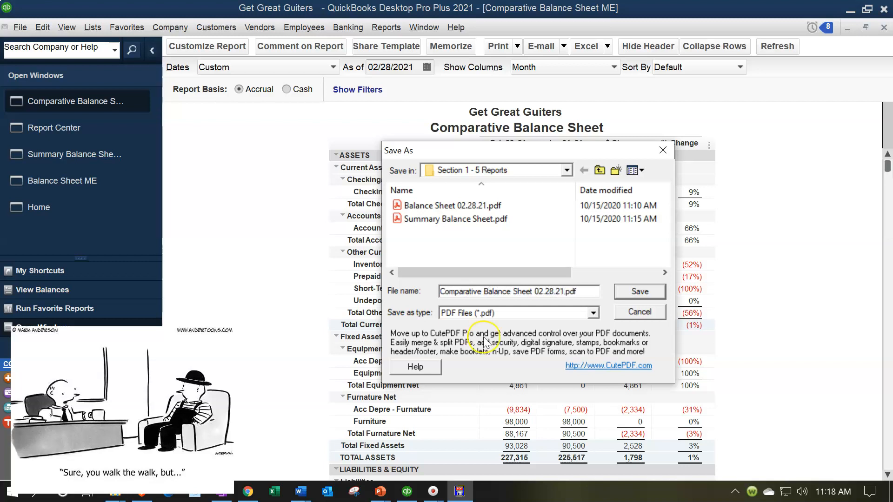
{"action": "left_click", "coordinate": [639, 289]}
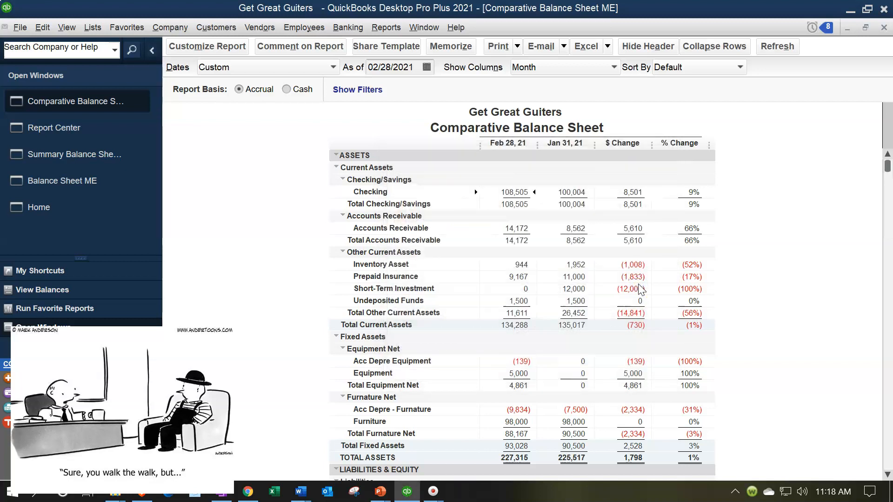
Step: Export the Comparative Balance Sheet to a new worksheet in the existing workbook Financial Stmts 02.28.21.xlsx
{"action": "left_click", "coordinate": [609, 47]}
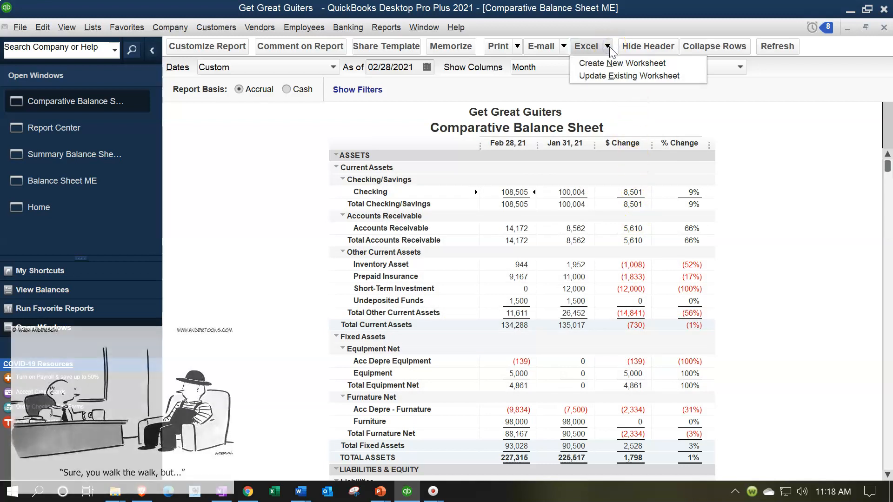
{"action": "left_click", "coordinate": [645, 69]}
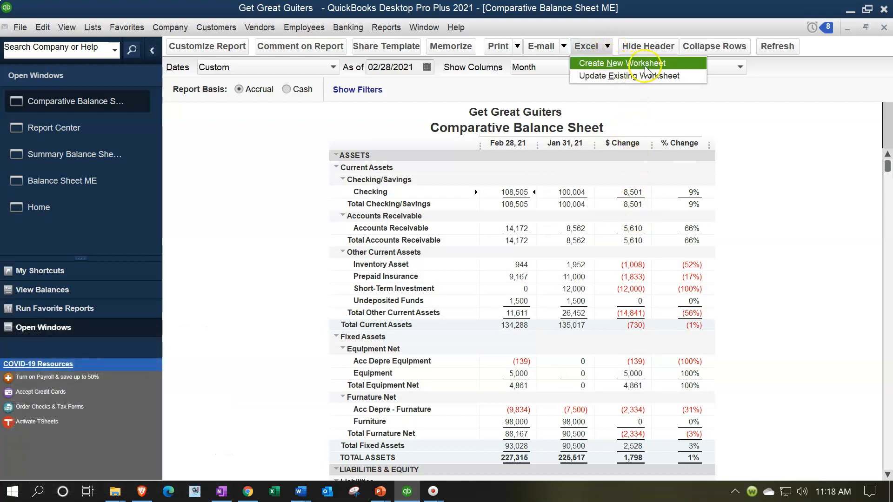
{"action": "left_click", "coordinate": [646, 64]}
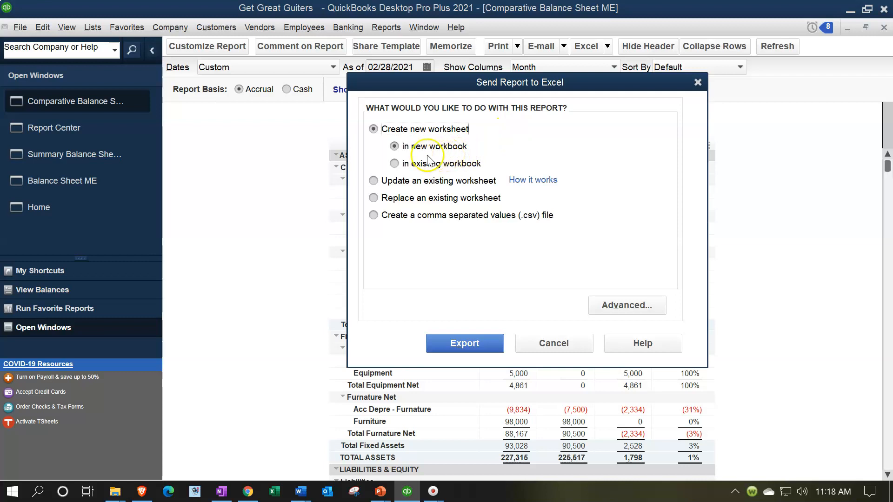
{"action": "left_click", "coordinate": [396, 164]}
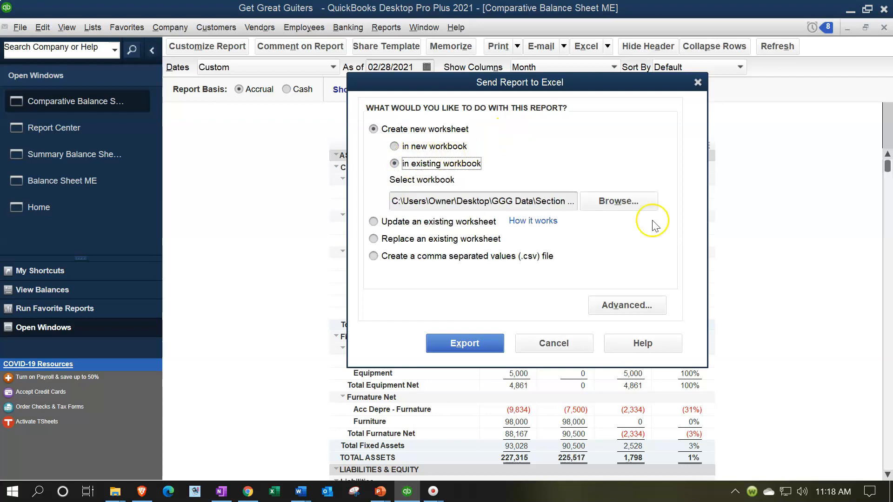
{"action": "left_click", "coordinate": [606, 203]}
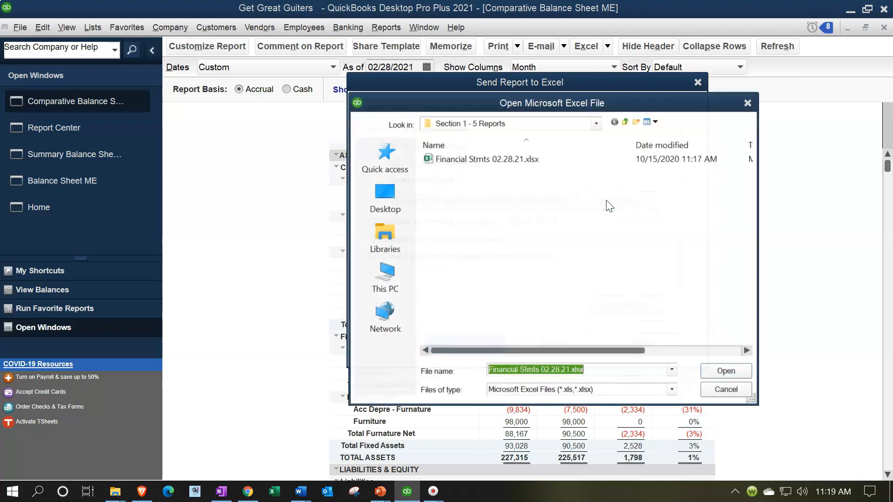
{"action": "left_click", "coordinate": [454, 161]}
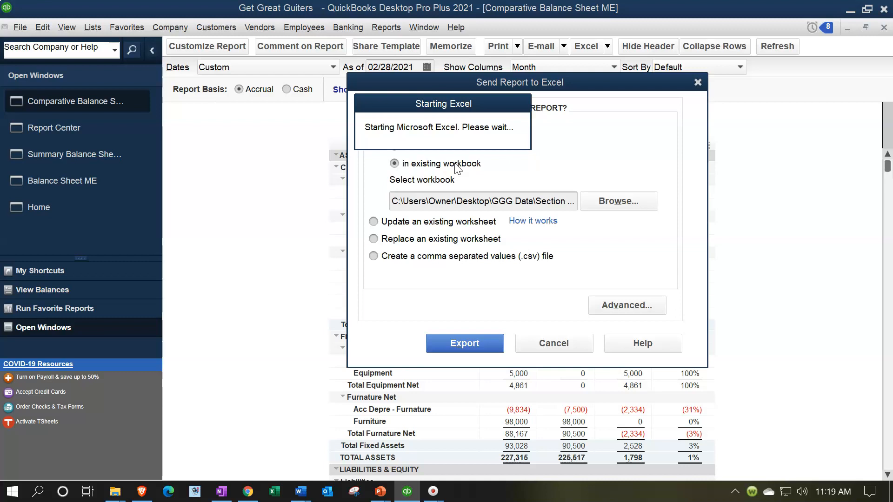
{"action": "left_click", "coordinate": [457, 339]}
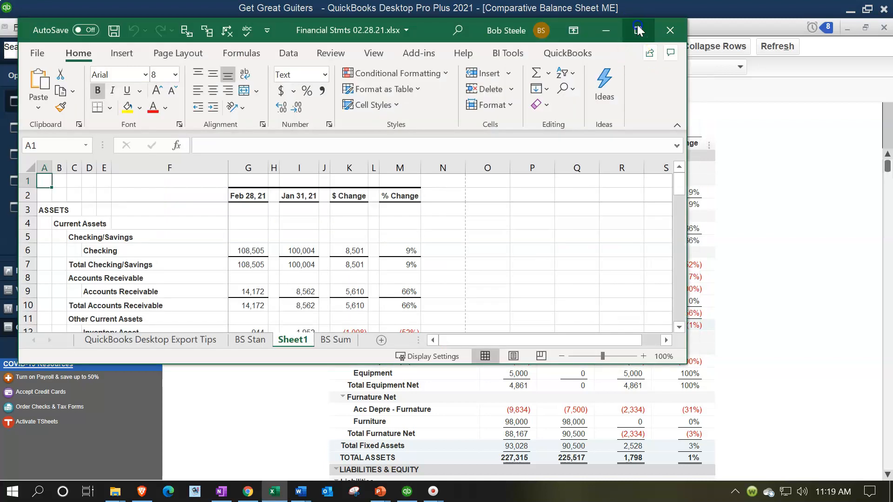
Step: Move the exported Sheet1 after BS Sum in the maximized workbook and delete the QuickBooks Desktop Export Tips worksheet
{"action": "left_click", "coordinate": [638, 30]}
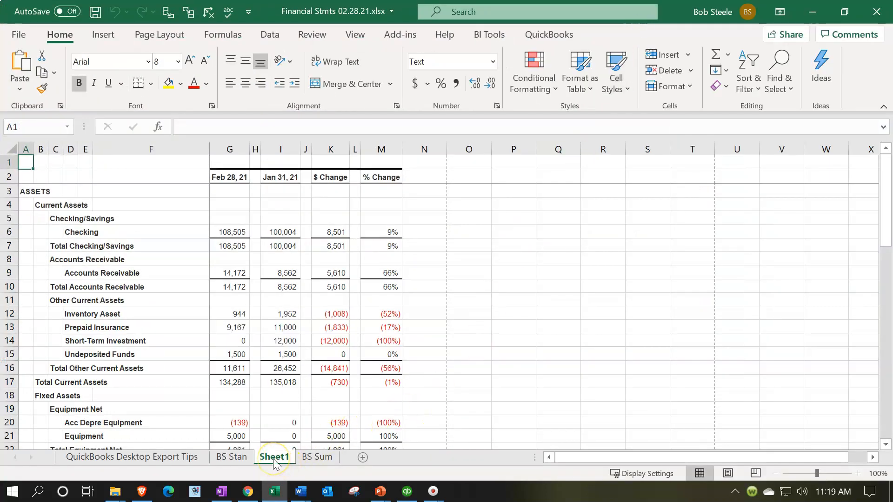
{"action": "left_click_drag", "start_coordinate": [312, 460], "coordinate": [344, 459]}
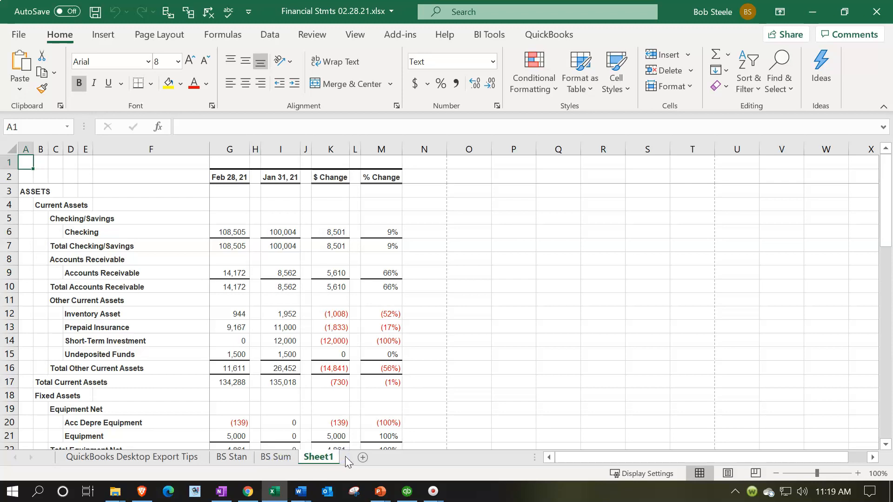
{"action": "left_click", "coordinate": [178, 461]}
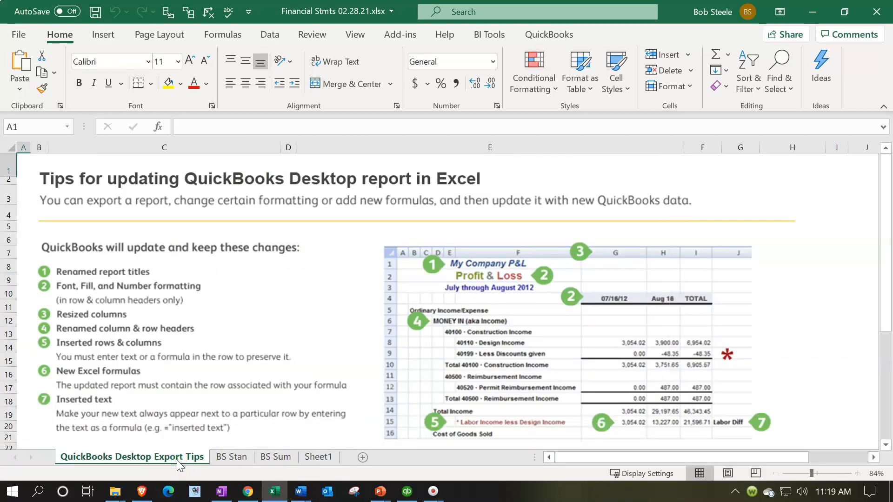
{"action": "right_click", "coordinate": [177, 461]}
{"action": "left_click", "coordinate": [227, 283]}
{"action": "left_click", "coordinate": [425, 286]}
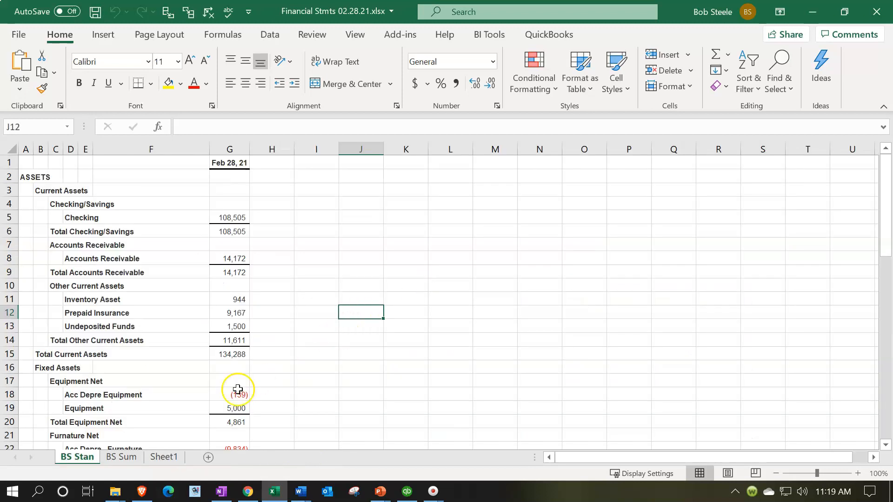
Step: Rename the Sheet1 worksheet as BS Comp
{"action": "left_click", "coordinate": [162, 457]}
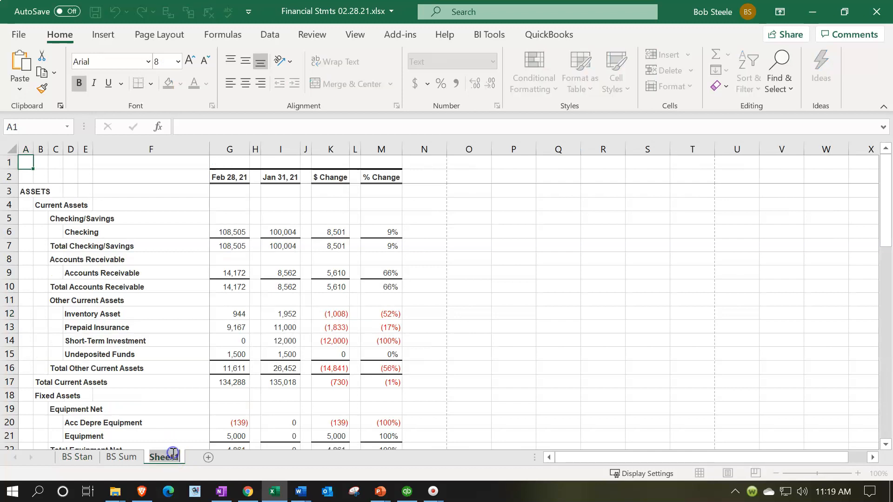
{"action": "type", "text": "BS Comp"}
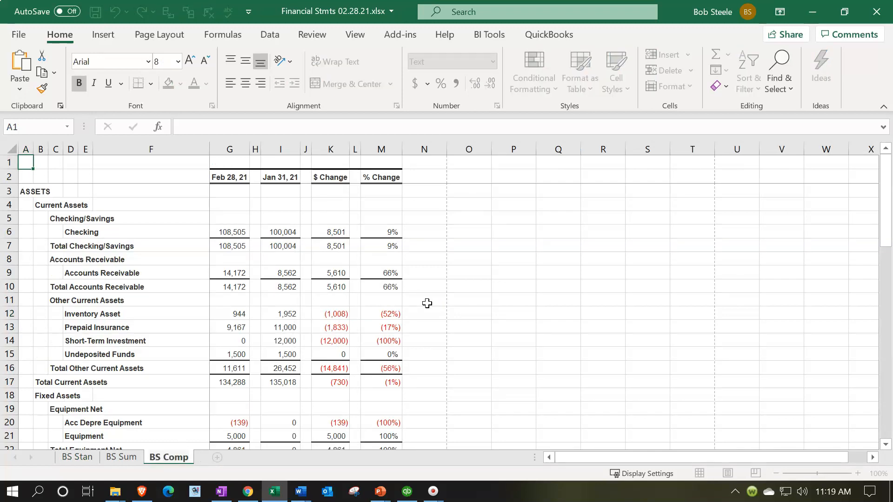
{"action": "left_click", "coordinate": [427, 303]}
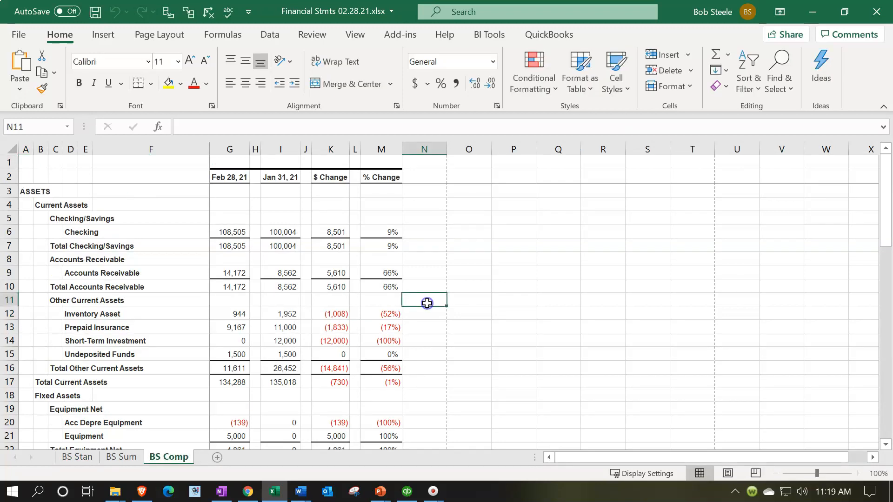
Step: Check the BS Comp sheet in Page Layout view, unfreezing its panes and removing the window split, and return to Normal view
{"action": "left_click", "coordinate": [728, 473]}
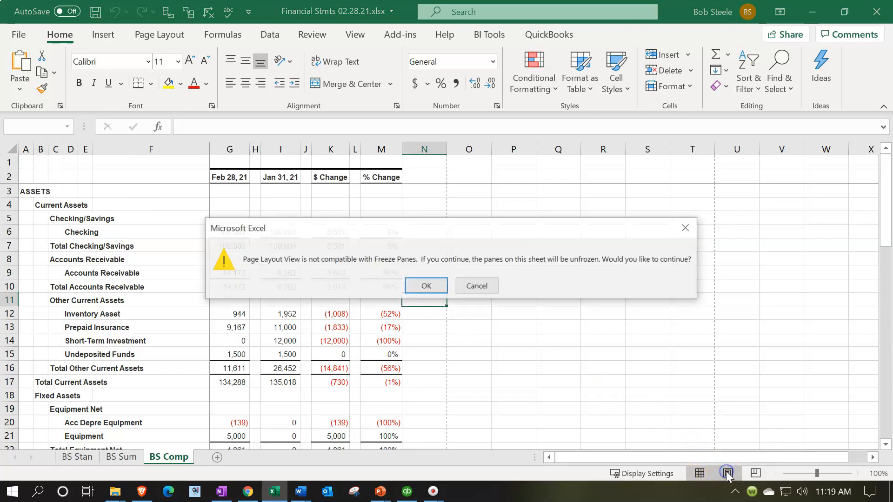
{"action": "left_click", "coordinate": [437, 286]}
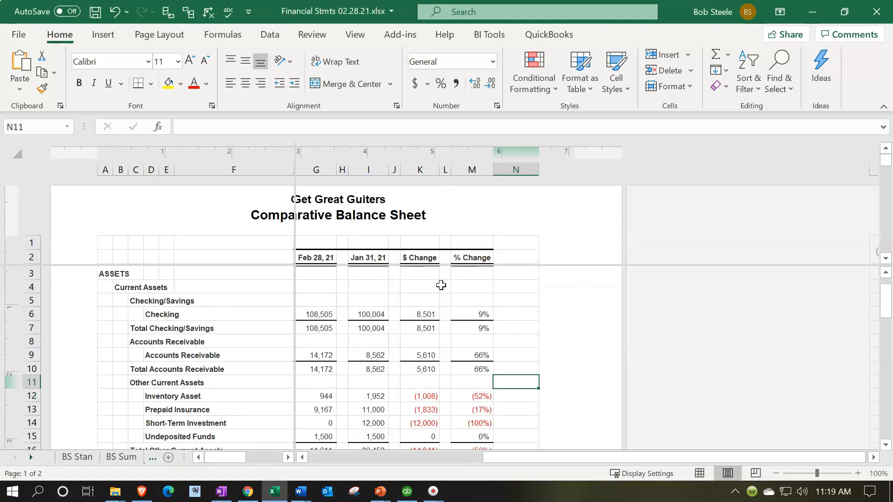
{"action": "left_click", "coordinate": [355, 35]}
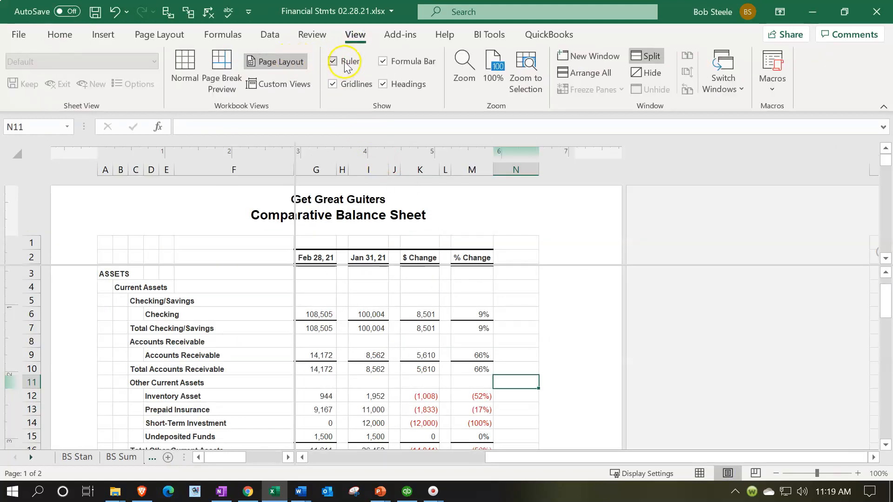
{"action": "left_click", "coordinate": [645, 57]}
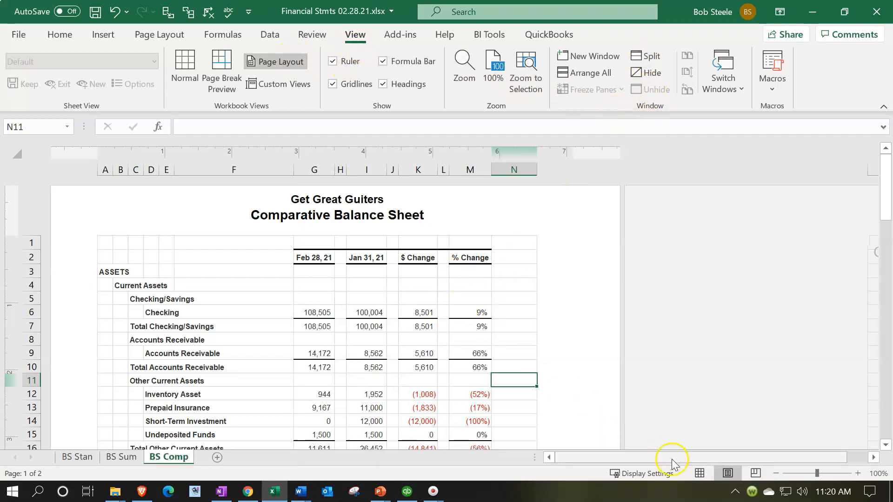
{"action": "left_click", "coordinate": [699, 474]}
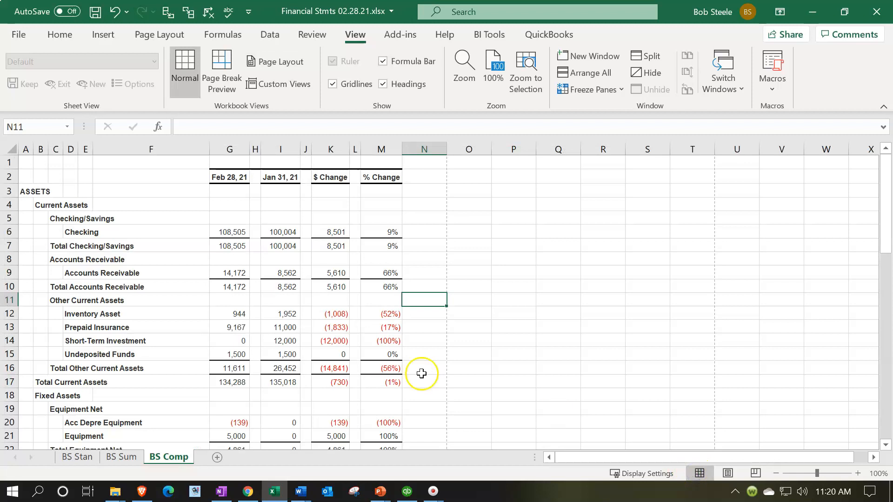
Step: Close the Financial Stmts 02.28.21 workbook, saving its changes as a macro-free workbook
{"action": "left_click", "coordinate": [397, 355]}
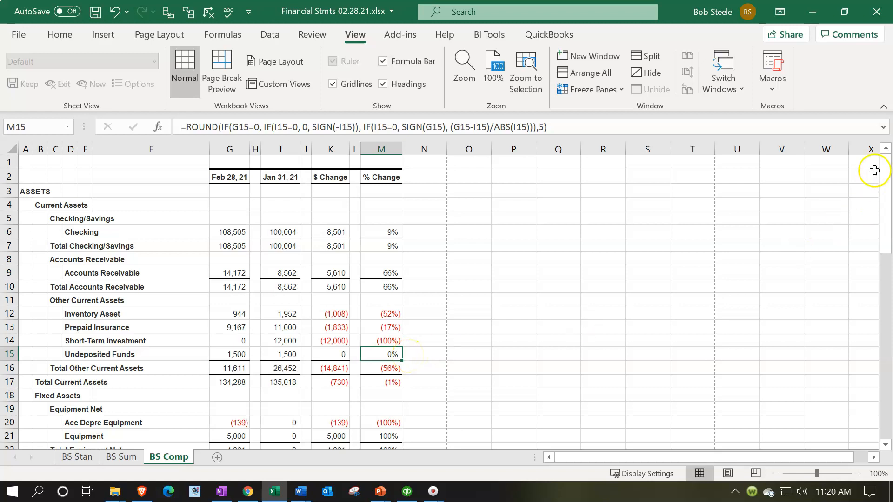
{"action": "left_click", "coordinate": [877, 17]}
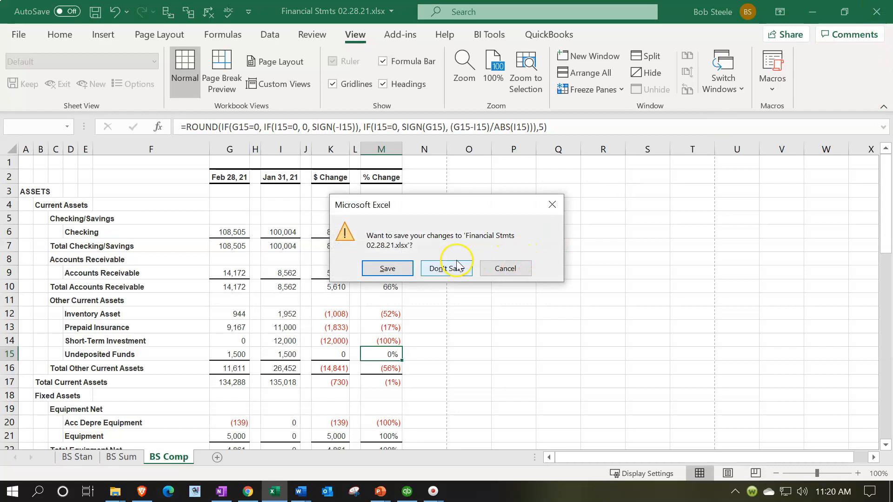
{"action": "left_click", "coordinate": [364, 278]}
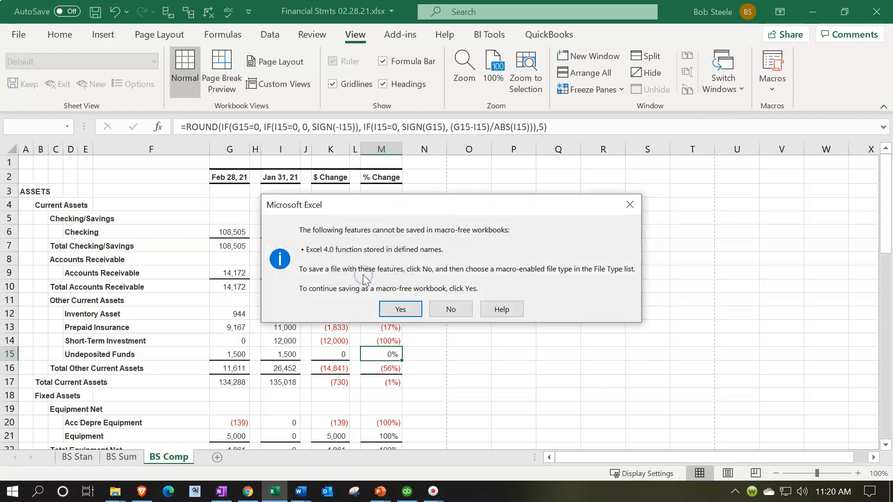
{"action": "left_click", "coordinate": [393, 311]}
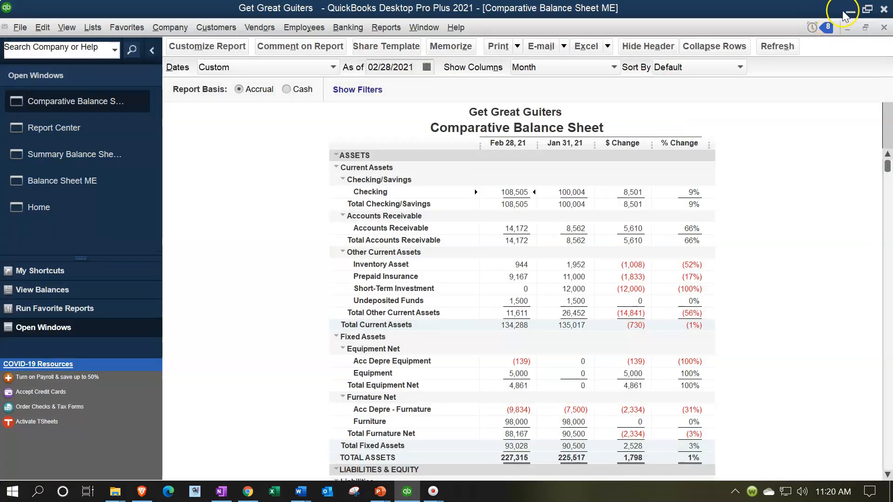
Step: Minimize QuickBooks and open the Section 1 - 5 Reports folder inside the GGG Data folder on the desktop
{"action": "left_click", "coordinate": [846, 11]}
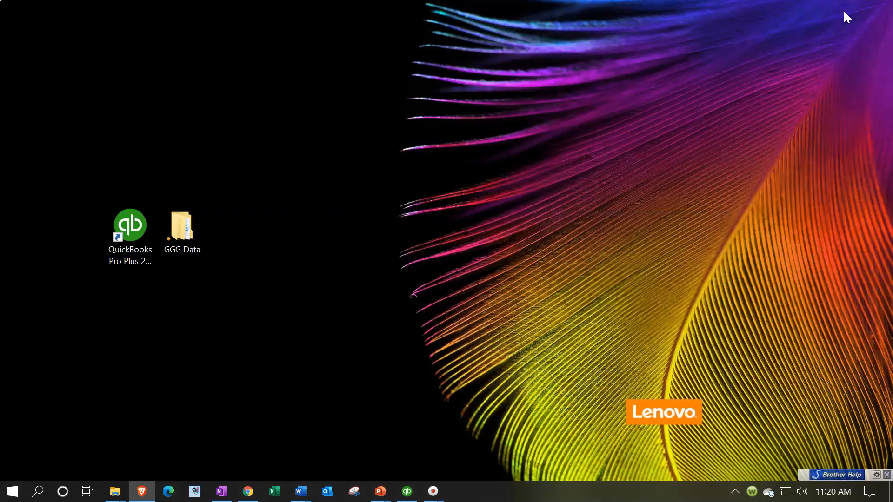
{"action": "double_click", "coordinate": [197, 228]}
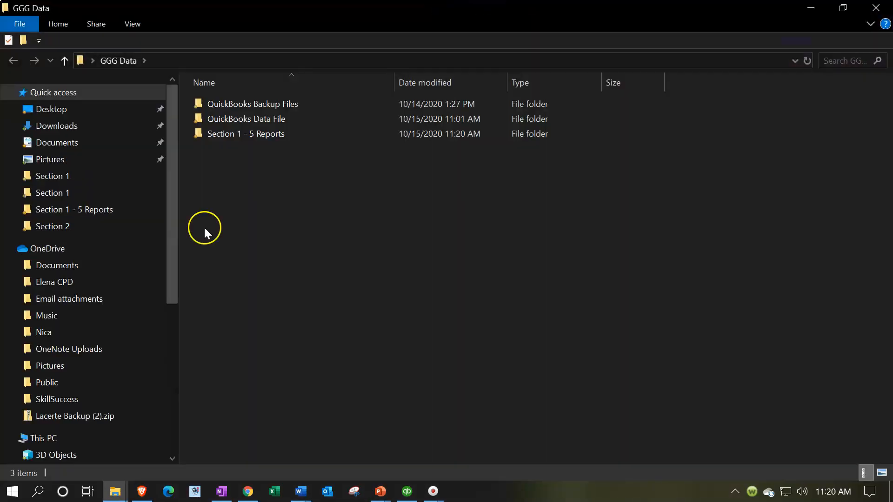
{"action": "double_click", "coordinate": [219, 139]}
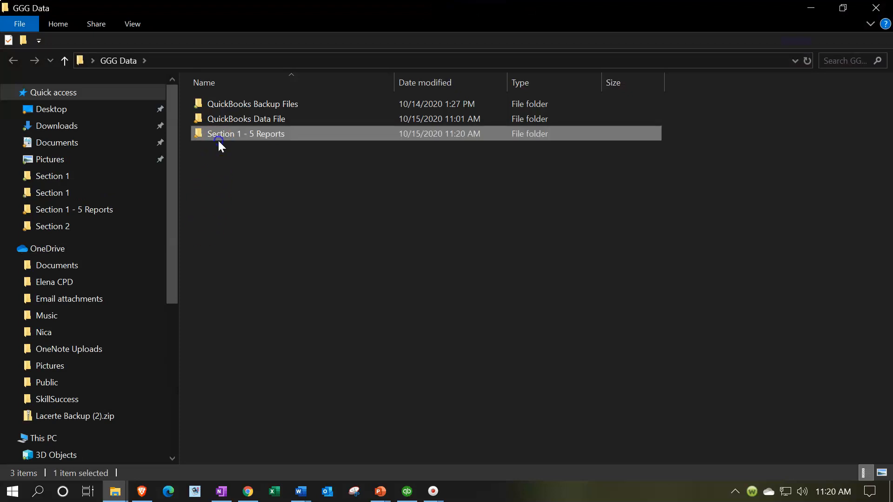
Step: Review the saved balance sheet, comparative and summary PDFs and the Financial Stmts workbook in the reports folder
{"action": "left_click", "coordinate": [227, 105]}
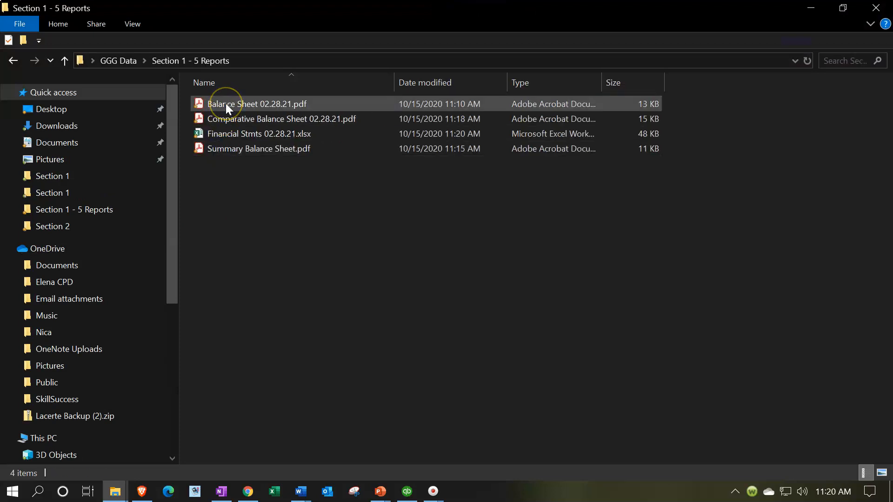
{"action": "left_click", "coordinate": [232, 152]}
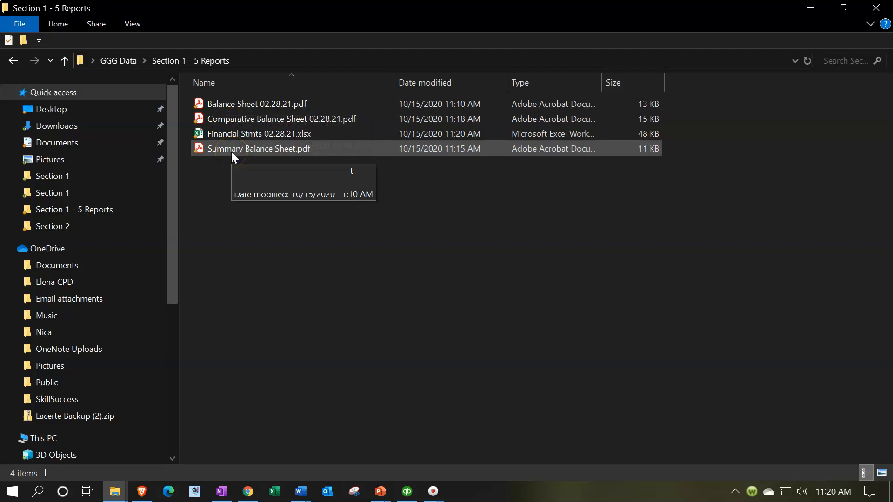
{"action": "left_click", "coordinate": [233, 119]}
{"action": "left_click", "coordinate": [241, 158]}
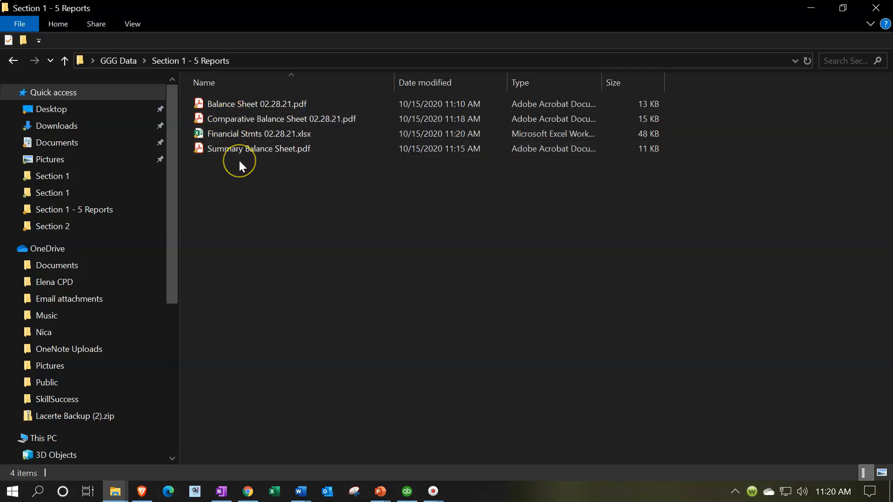
{"action": "left_click", "coordinate": [233, 152]}
{"action": "left_click", "coordinate": [239, 120]}
{"action": "left_click", "coordinate": [243, 107]}
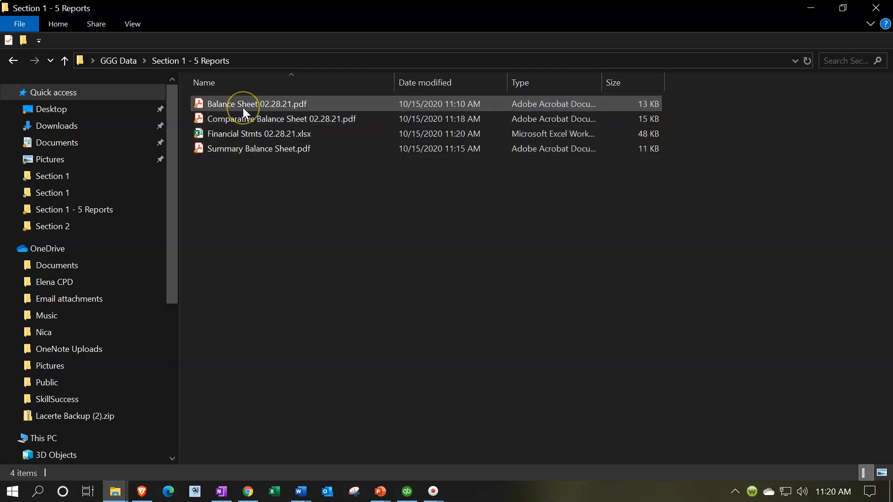
{"action": "left_click", "coordinate": [229, 188]}
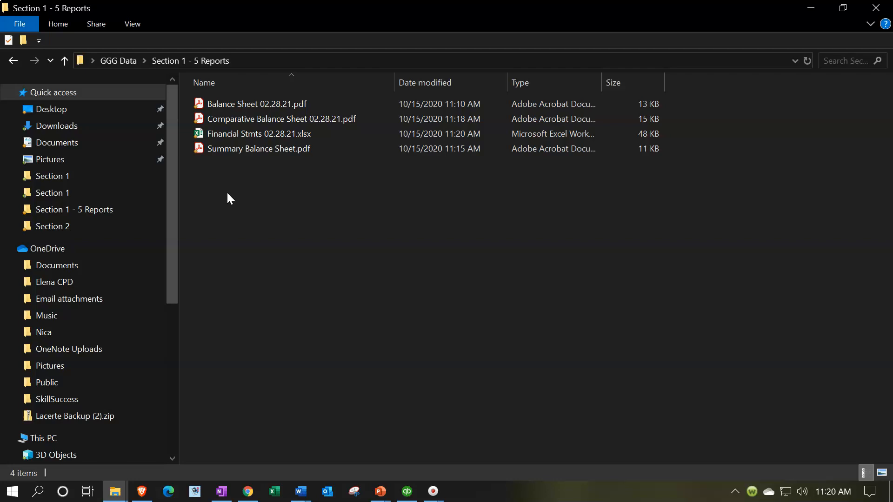
Step: Create a folder named Financial Smts 02.28.21 inside the Section 1 - 5 Reports folder
{"action": "right_click", "coordinate": [227, 194]}
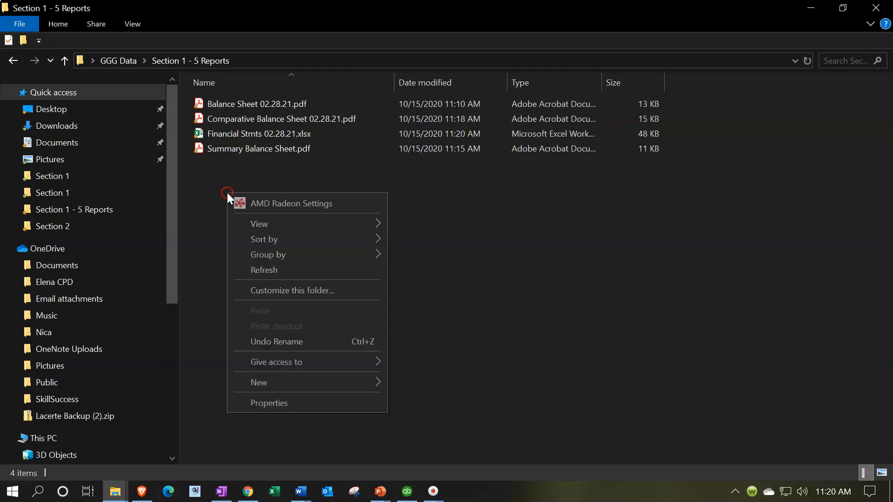
{"action": "mouse_move", "coordinate": [362, 387]}
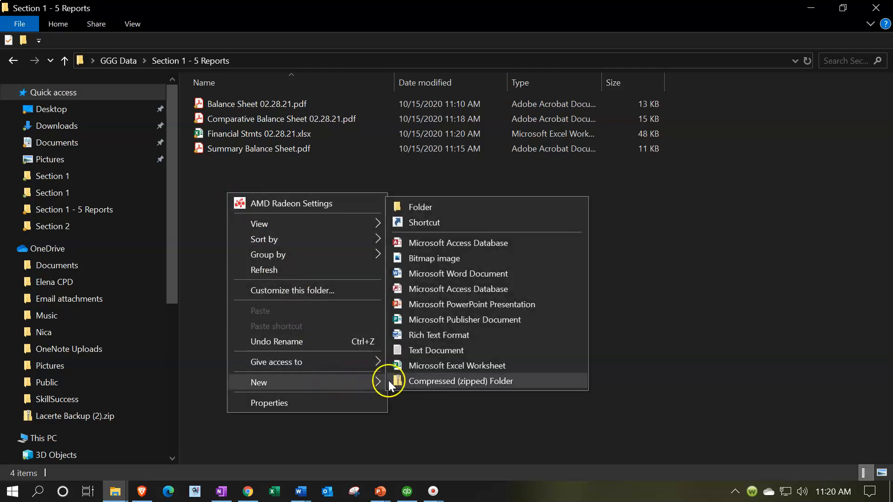
{"action": "left_click", "coordinate": [428, 205]}
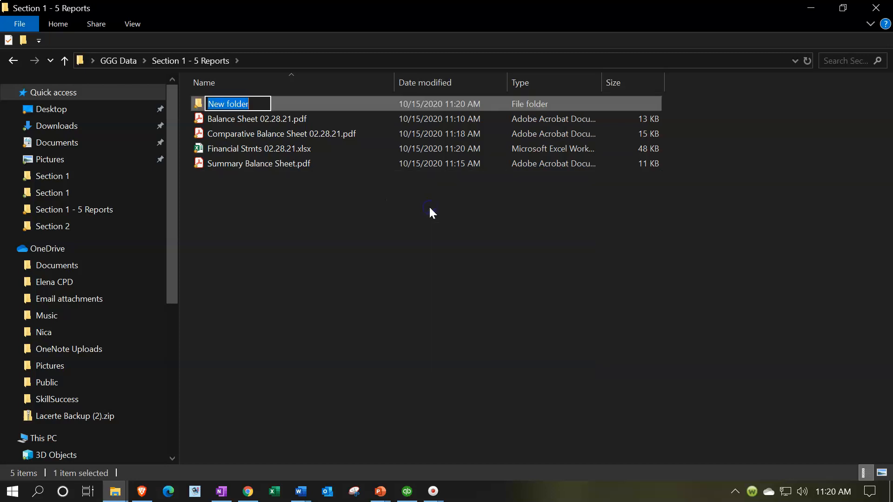
{"action": "type", "text": "Fi"}
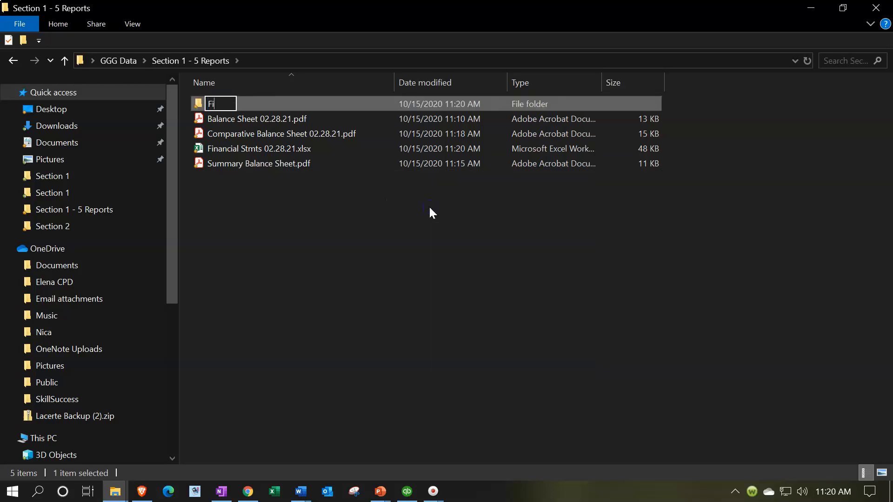
{"action": "type", "text": "nancial Smt"}
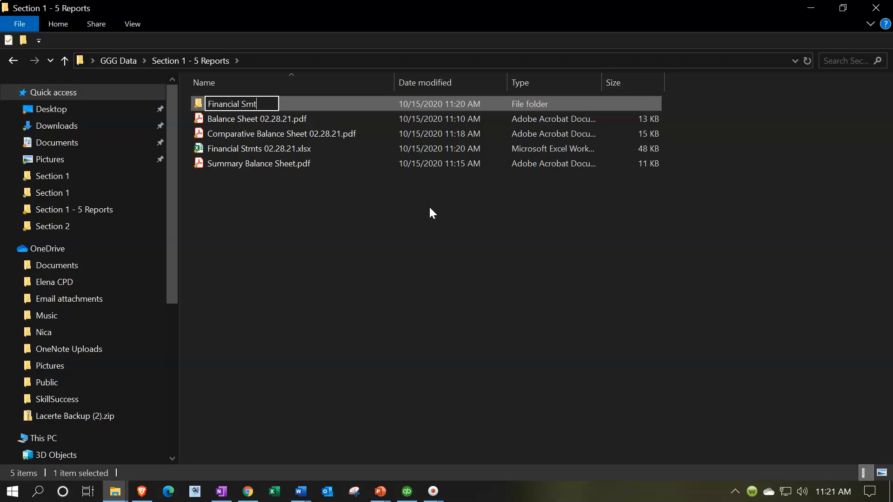
{"action": "type", "text": "s 02.28.21"}
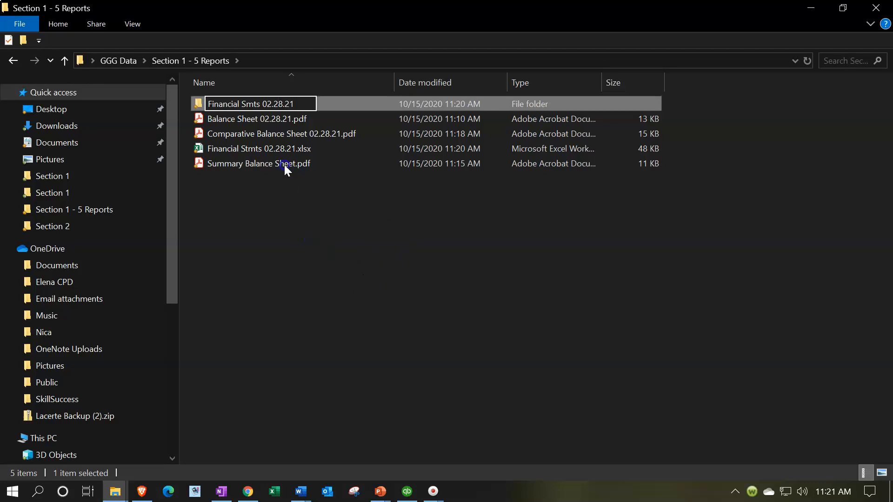
{"action": "left_click", "coordinate": [236, 179]}
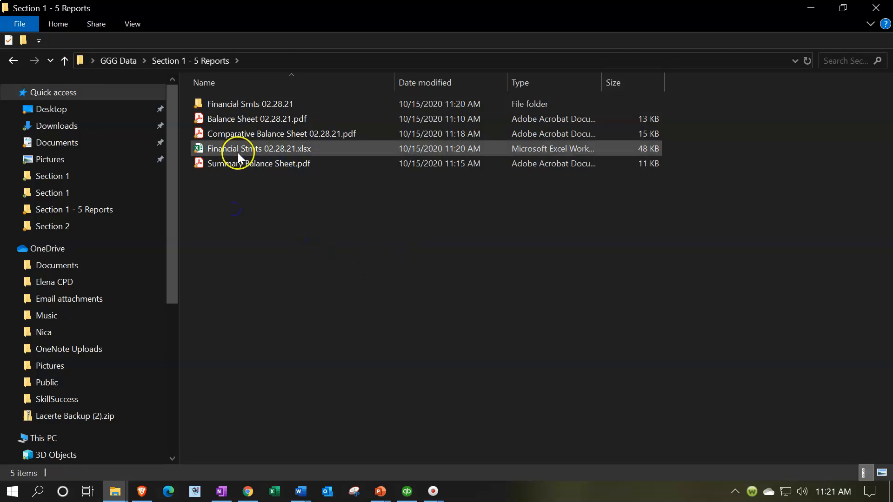
Step: Move the three balance sheet PDFs into the Financial Smts 02.28.21 folder and open that folder
{"action": "mouse_move", "coordinate": [228, 114]}
{"action": "left_mouse_down"}
{"action": "mouse_move", "coordinate": [230, 104]}
{"action": "mouse_move", "coordinate": [227, 121]}
{"action": "mouse_move", "coordinate": [224, 103]}
{"action": "mouse_move", "coordinate": [224, 127]}
{"action": "mouse_move", "coordinate": [219, 105]}
{"action": "left_mouse_up"}
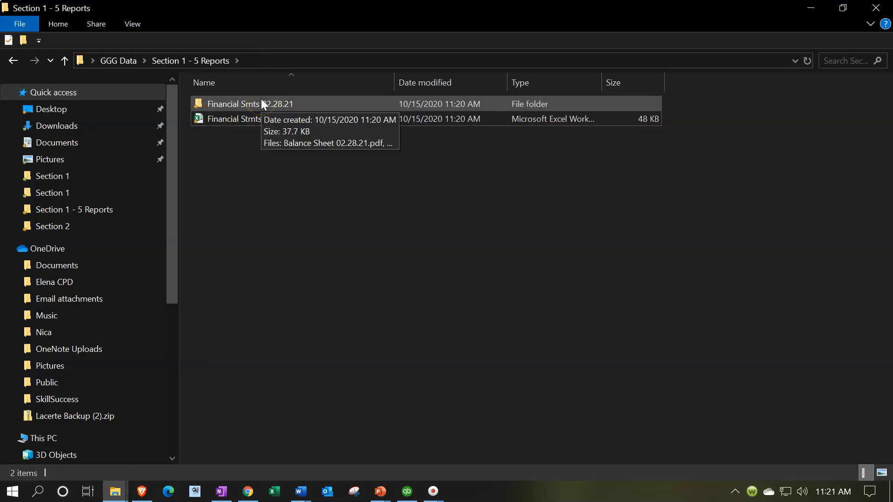
{"action": "double_click", "coordinate": [236, 103]}
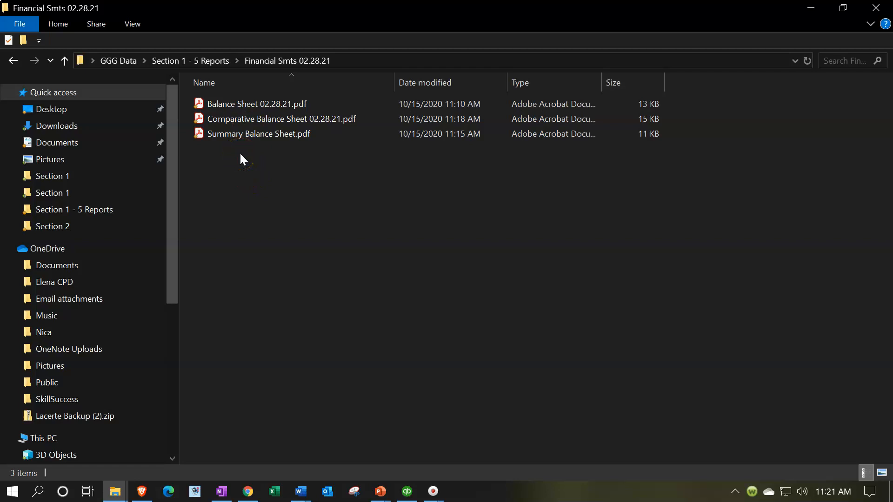
Step: Rename the PDFs 1 Summary Balance Sheet, 2 Balance Sheet 02.28.21 and 3 Comparative Balance Sheet 02.28.21
{"action": "left_click", "coordinate": [226, 134]}
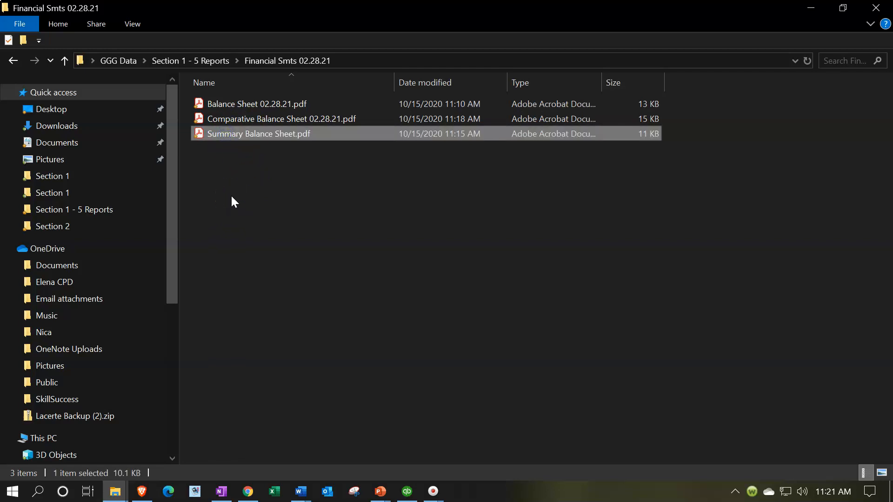
{"action": "double_click", "coordinate": [251, 105]}
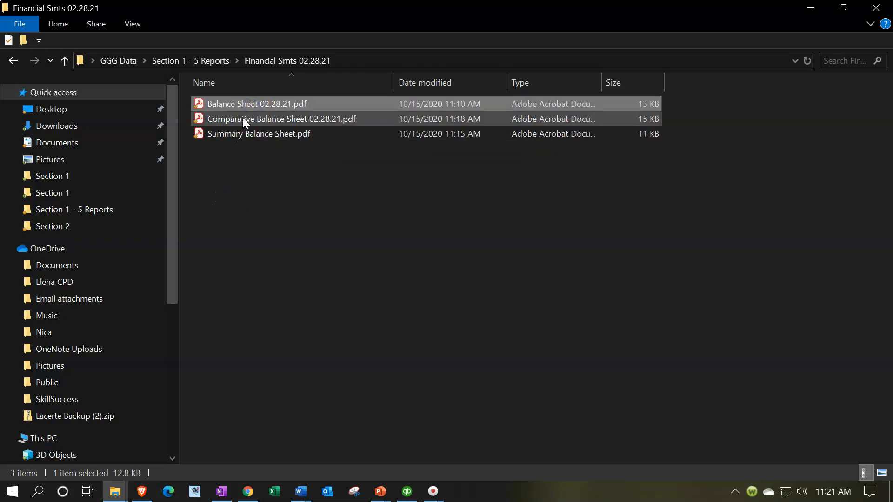
{"action": "left_click", "coordinate": [242, 117]}
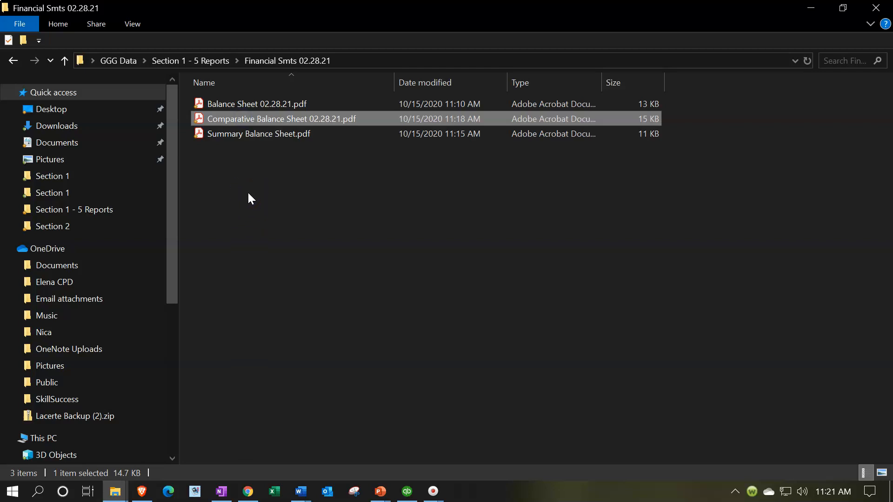
{"action": "left_click", "coordinate": [250, 134]}
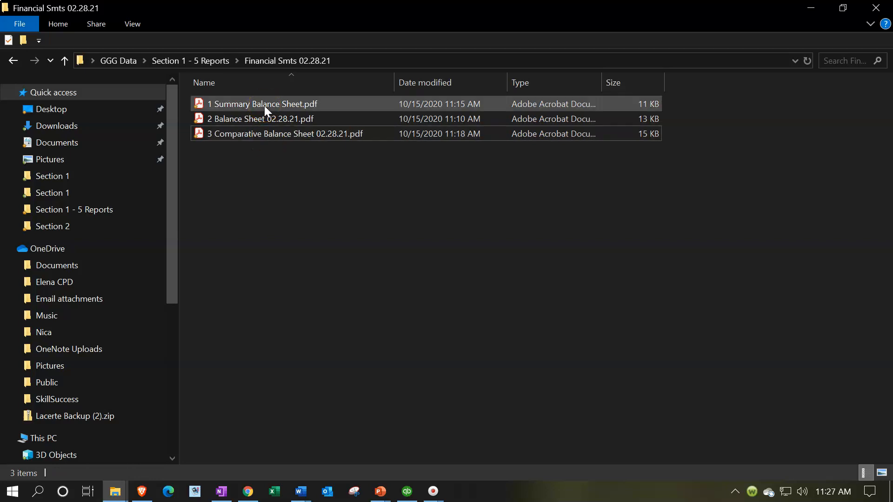
{"action": "left_click", "coordinate": [265, 108]}
{"action": "left_click", "coordinate": [265, 120]}
{"action": "left_click", "coordinate": [267, 135]}
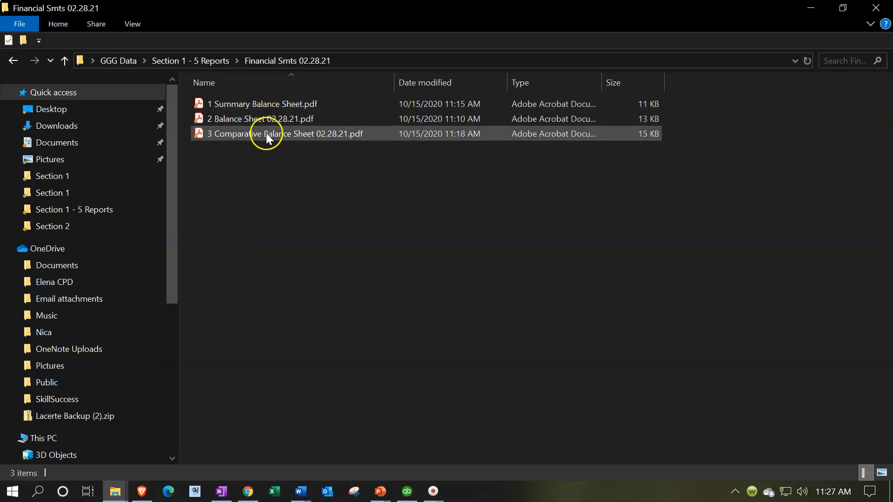
Step: Compress the Financial Smts 02.28.21 folder into a zip file in Section 1 - 5 Reports and display the folder contents as large icons
{"action": "left_click", "coordinate": [213, 62]}
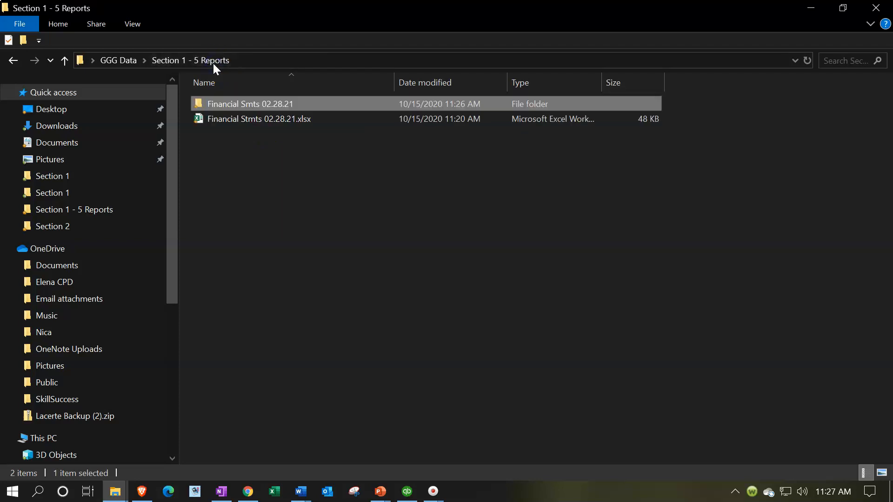
{"action": "double_click", "coordinate": [221, 103]}
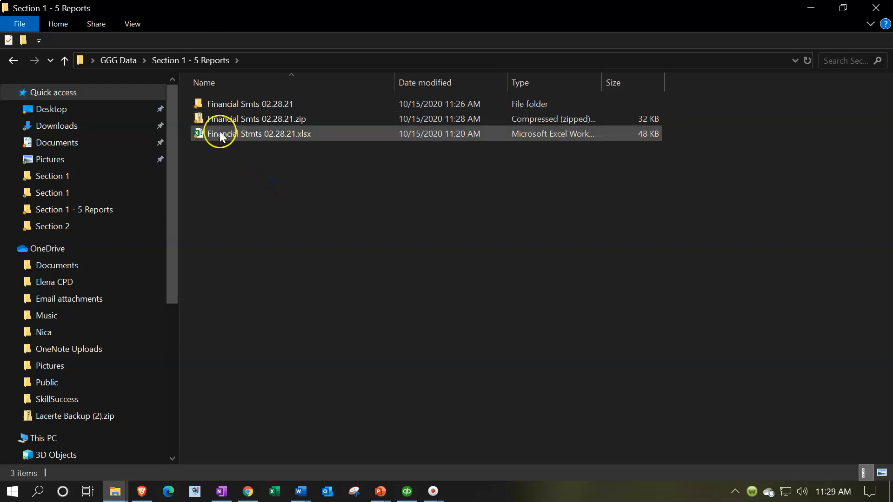
{"action": "left_click", "coordinate": [138, 27]}
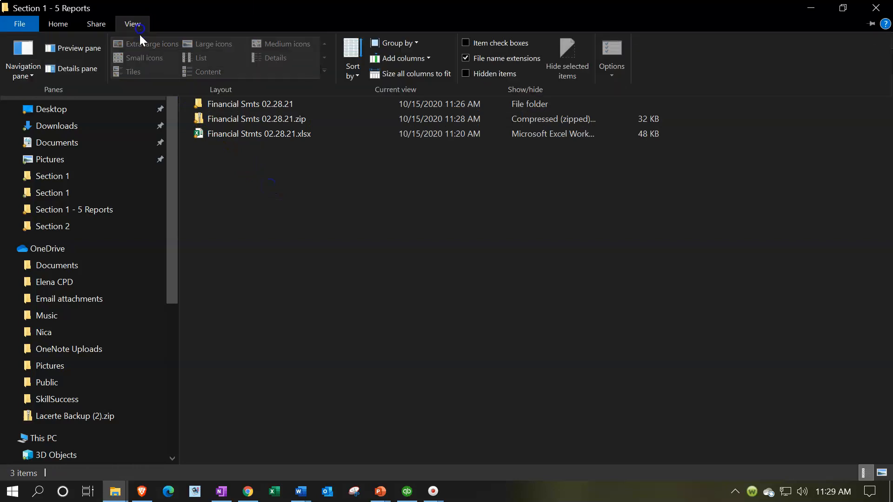
{"action": "left_click", "coordinate": [195, 43]}
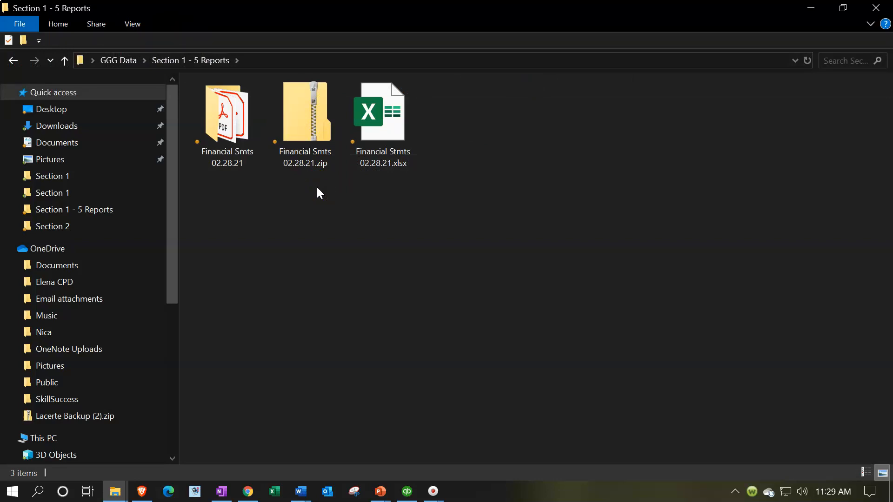
Step: Open the Financial Stmts 02.28.21.xlsx workbook in Excel, accepting the mismatched add-in file
{"action": "left_click", "coordinate": [365, 165]}
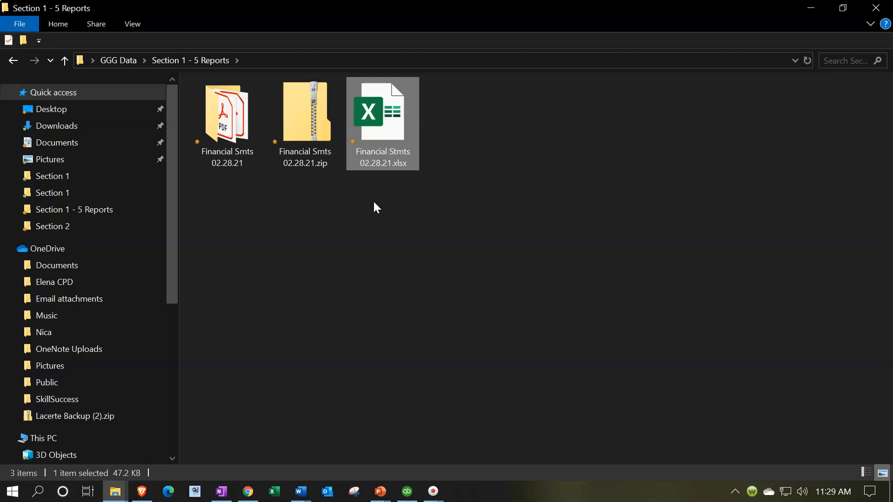
{"action": "double_click", "coordinate": [385, 143]}
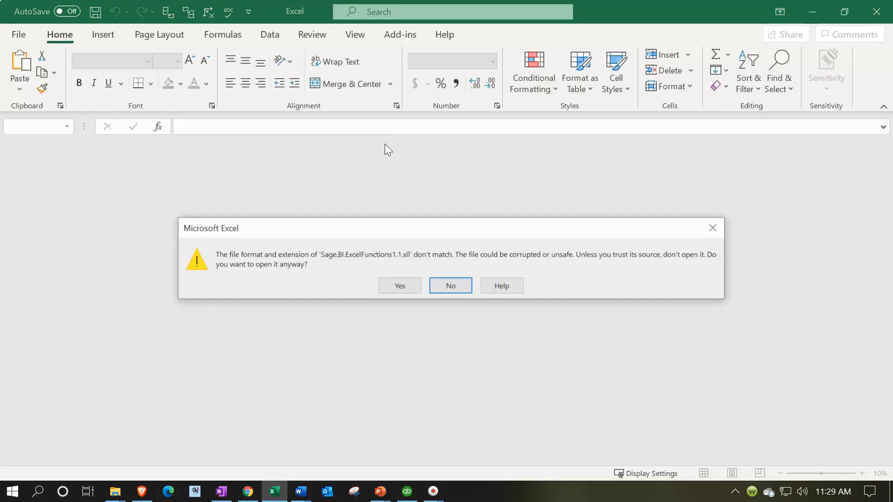
{"action": "left_click", "coordinate": [398, 284]}
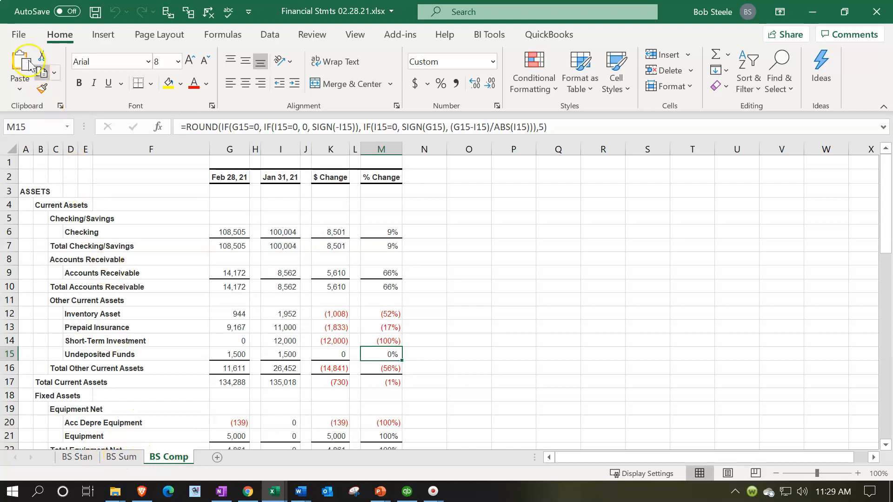
Step: Preview the printout with the range set to Print Entire Workbook, page through it, and return to the worksheet without printing
{"action": "left_click", "coordinate": [19, 34]}
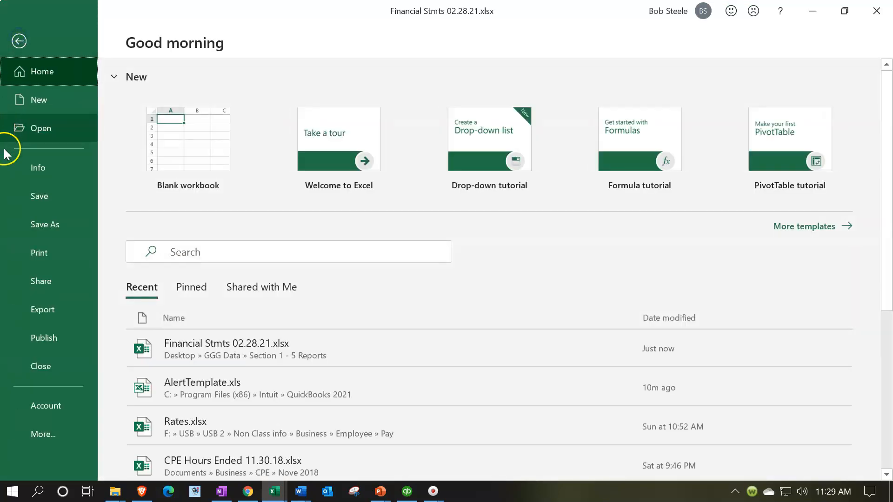
{"action": "left_click", "coordinate": [37, 256]}
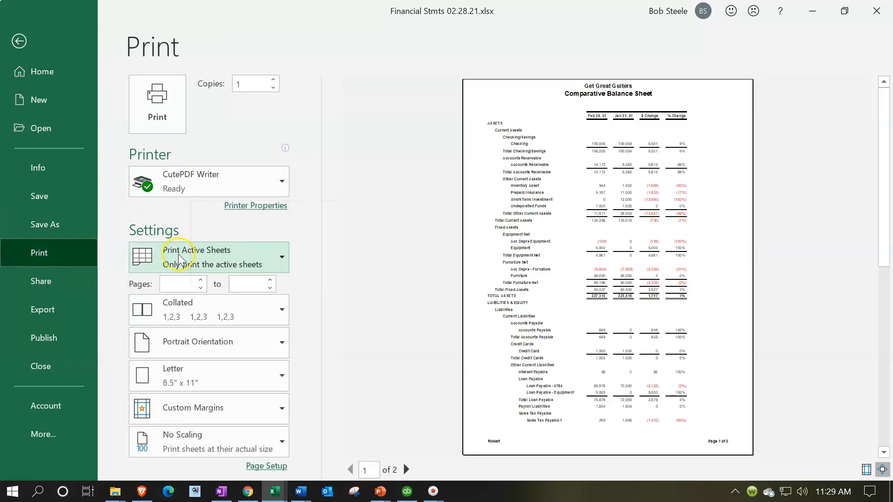
{"action": "left_click", "coordinate": [282, 260]}
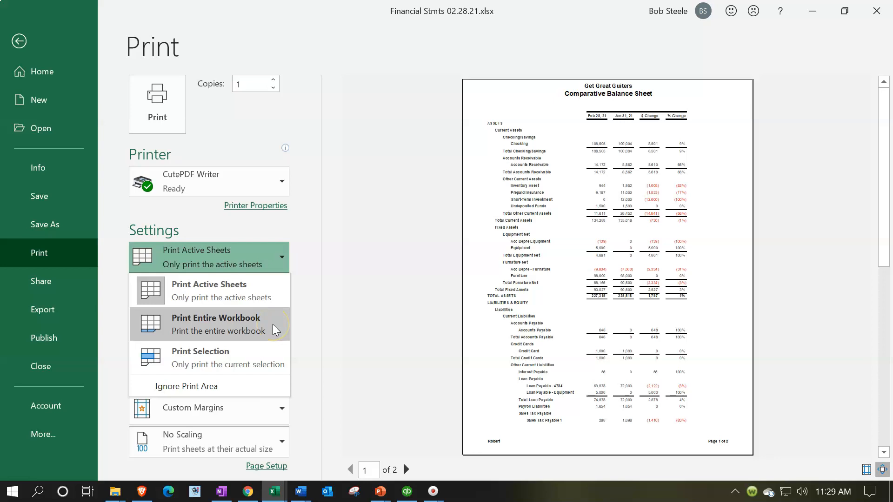
{"action": "left_click", "coordinate": [273, 324]}
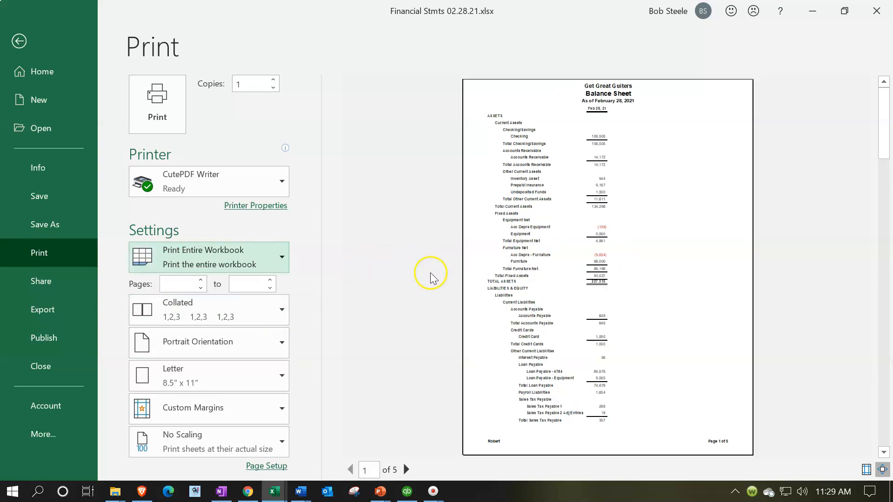
{"action": "left_click", "coordinate": [407, 470]}
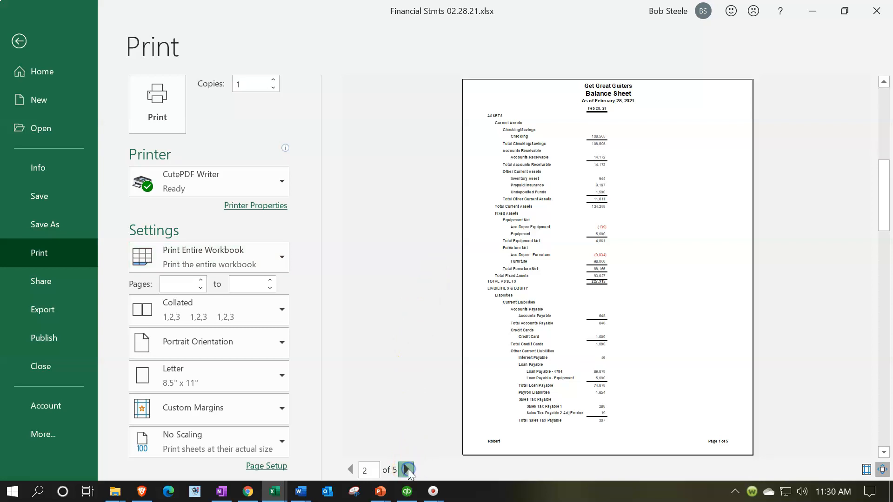
{"action": "left_click", "coordinate": [407, 470]}
{"action": "left_click", "coordinate": [408, 470]}
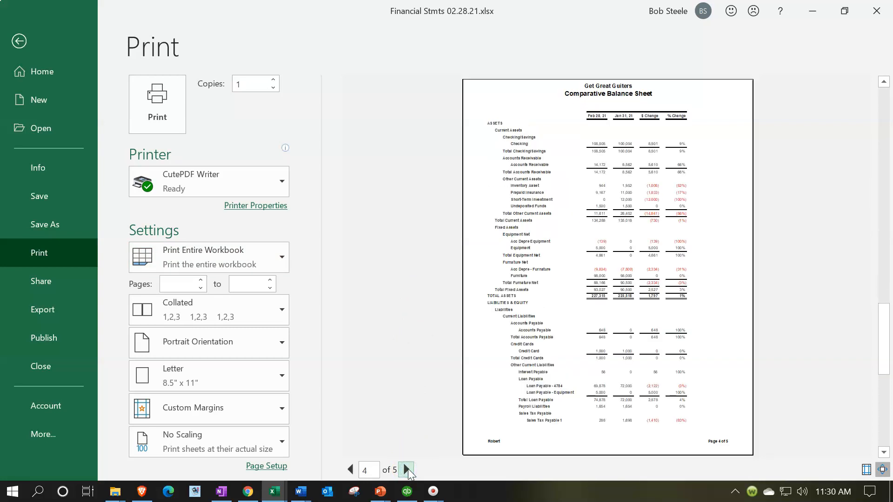
{"action": "left_click", "coordinate": [20, 42]}
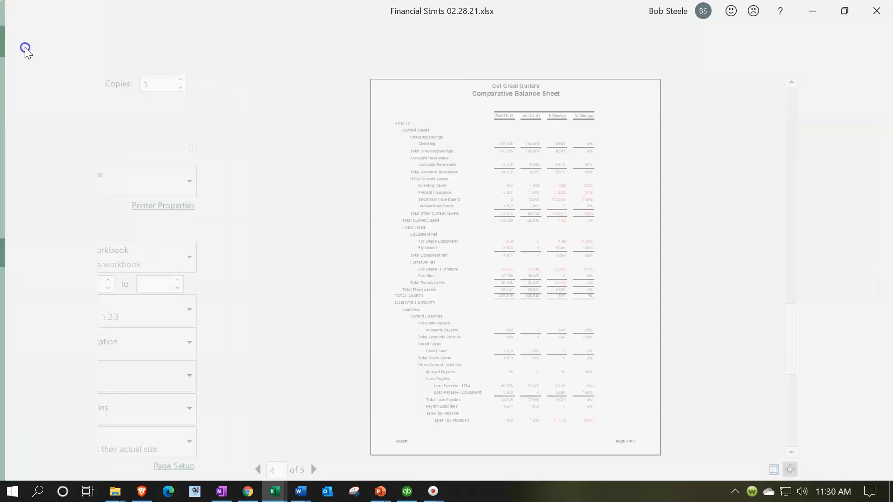
Step: Move the BS Sum sheet ahead of BS Stan so it is the first sheet in the workbook
{"action": "left_click", "coordinate": [123, 458]}
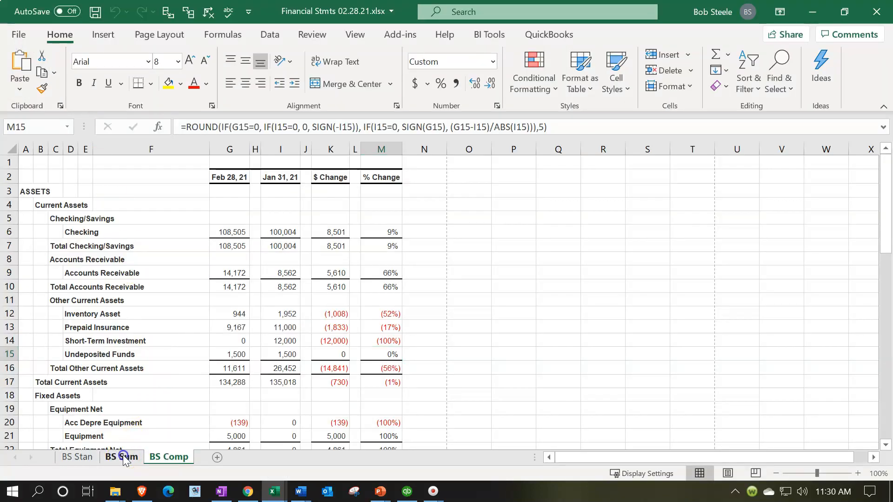
{"action": "left_click_drag", "start_coordinate": [123, 457], "coordinate": [88, 458]}
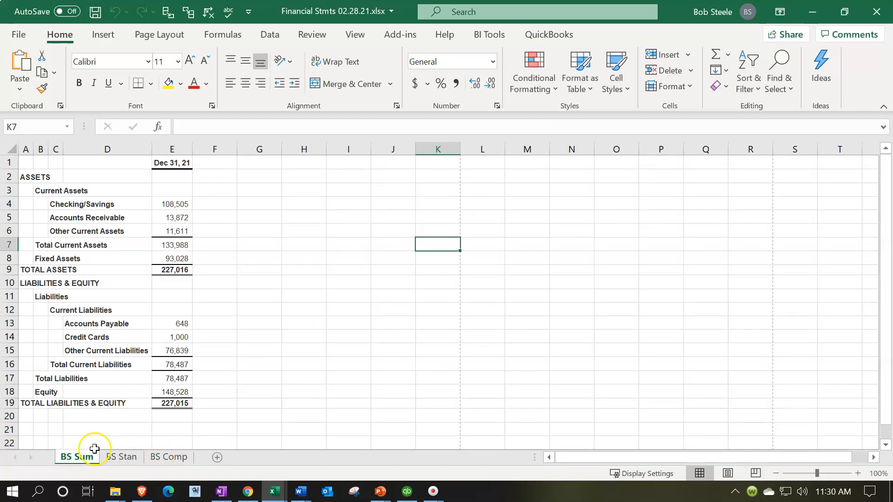
{"action": "left_click", "coordinate": [128, 297]}
{"action": "left_click", "coordinate": [244, 280]}
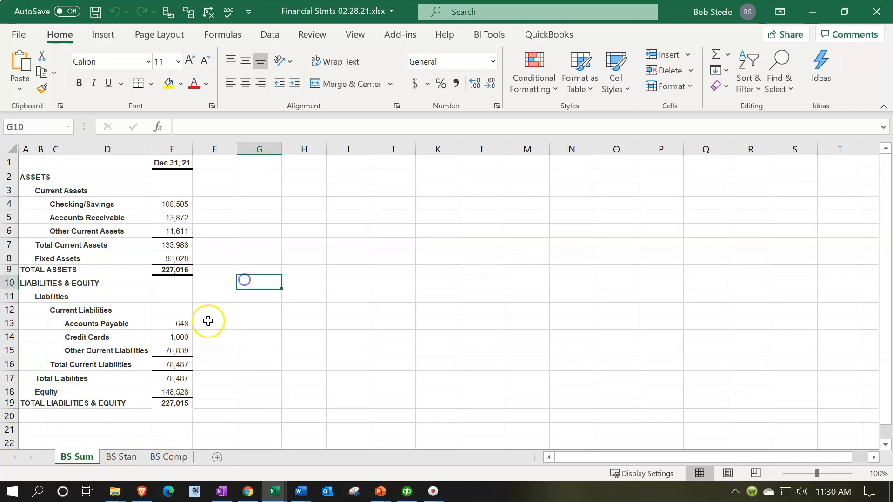
Step: Review the standard balance sheet on BS Stan and the comparative balance sheet on BS Comp
{"action": "left_click", "coordinate": [121, 457]}
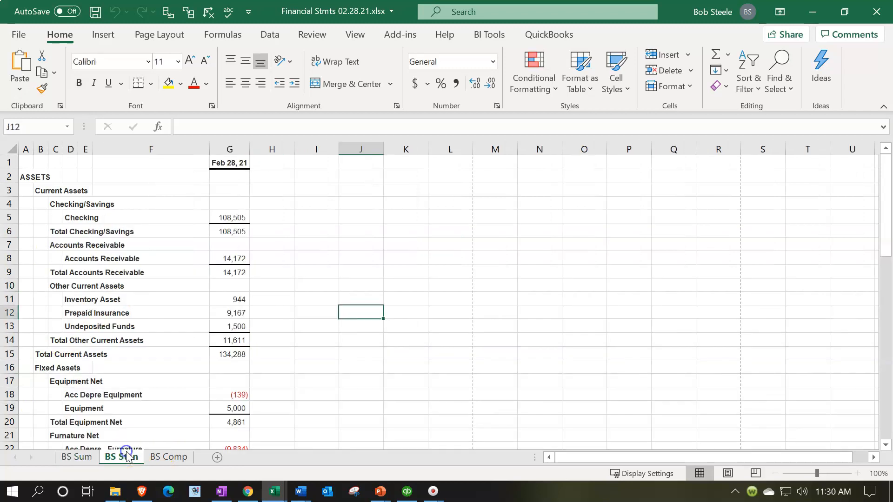
{"action": "left_click", "coordinate": [216, 382]}
{"action": "scroll", "coordinate": [217, 382], "scroll_direction": "down", "scroll_amount": 5}
{"action": "scroll", "coordinate": [219, 381], "scroll_direction": "up", "scroll_amount": 5}
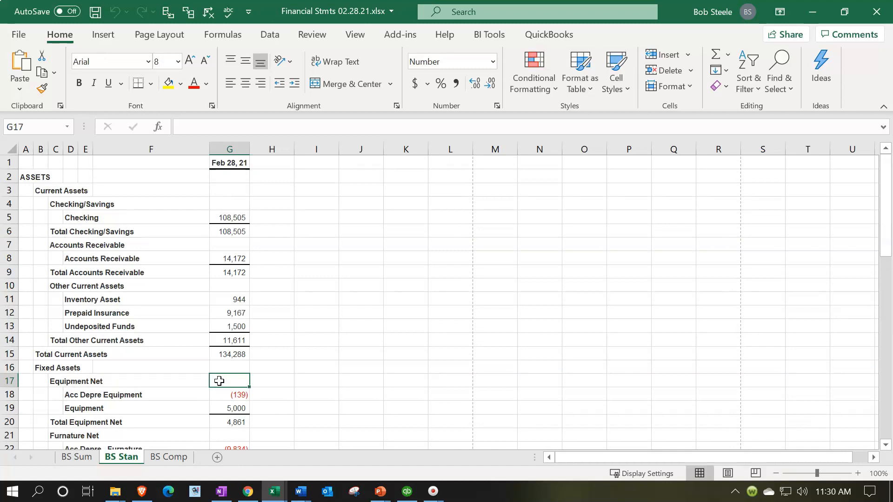
{"action": "left_click", "coordinate": [168, 457]}
{"action": "left_click", "coordinate": [333, 339]}
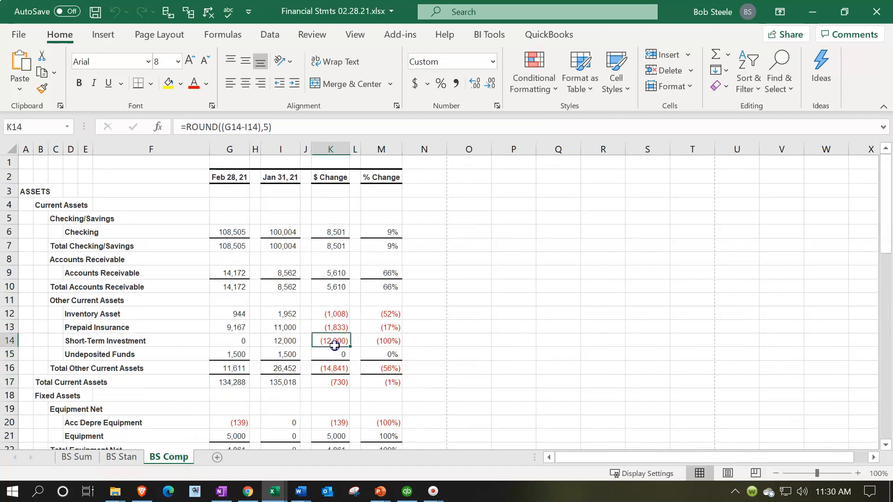
{"action": "scroll", "coordinate": [335, 347], "scroll_direction": "down", "scroll_amount": 1}
{"action": "scroll", "coordinate": [335, 348], "scroll_direction": "down", "scroll_amount": 3}
{"action": "scroll", "coordinate": [336, 348], "scroll_direction": "up", "scroll_amount": 4}
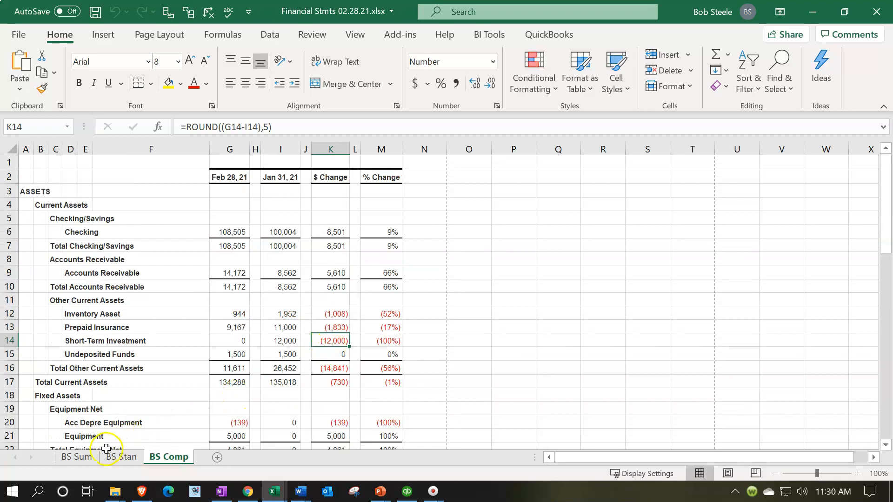
Step: Preview the printout from the BS Sum sheet with the range set to Print Entire Workbook, and page through to the last page
{"action": "left_click", "coordinate": [91, 459]}
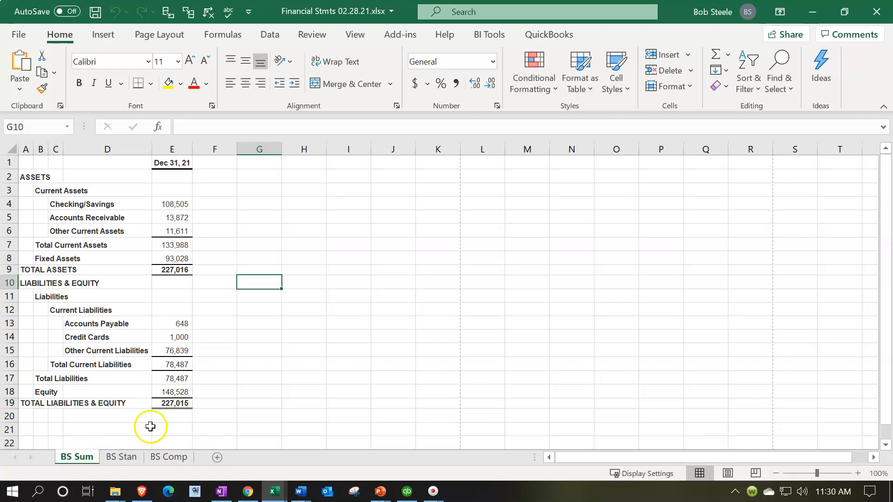
{"action": "left_click", "coordinate": [24, 39]}
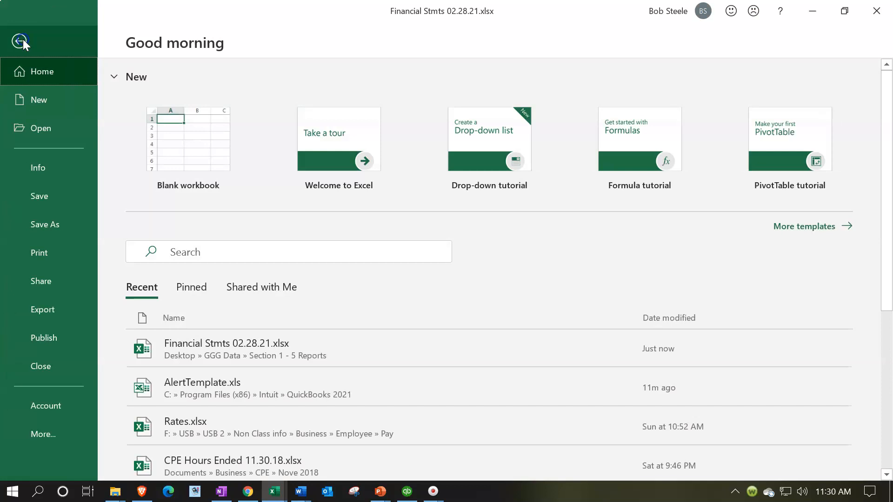
{"action": "left_click", "coordinate": [34, 256]}
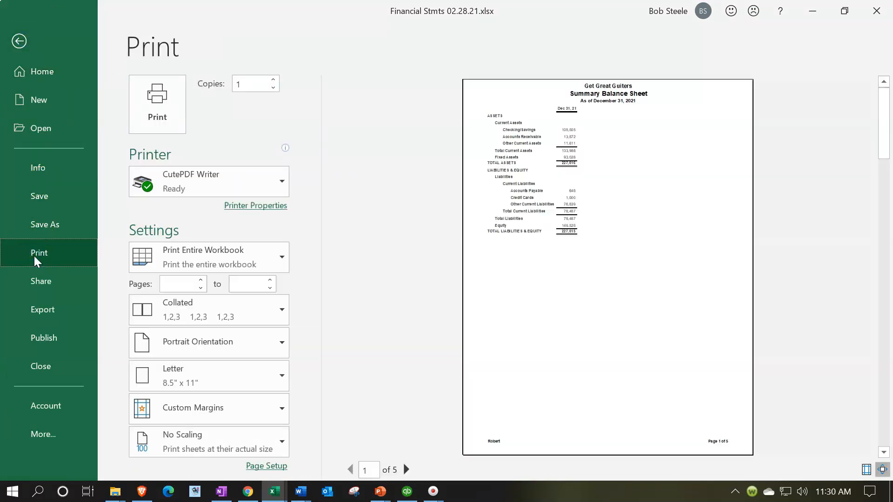
{"action": "left_click", "coordinate": [282, 260]}
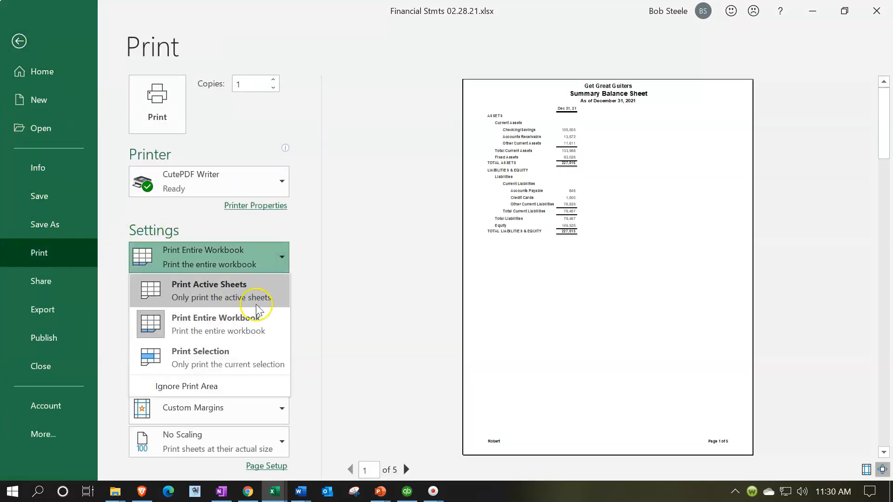
{"action": "left_click", "coordinate": [255, 325]}
{"action": "left_click", "coordinate": [710, 200]}
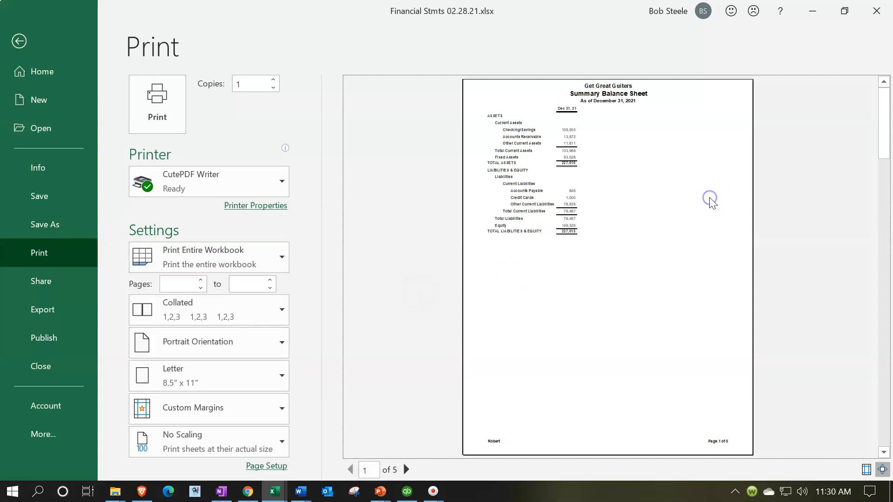
{"action": "scroll", "coordinate": [711, 201], "scroll_direction": "down", "scroll_amount": 1}
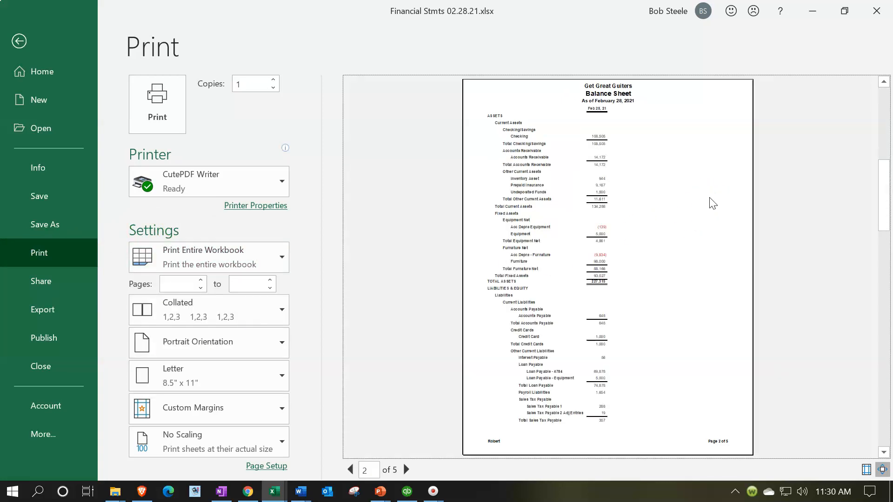
{"action": "scroll", "coordinate": [710, 199], "scroll_direction": "down", "scroll_amount": 2}
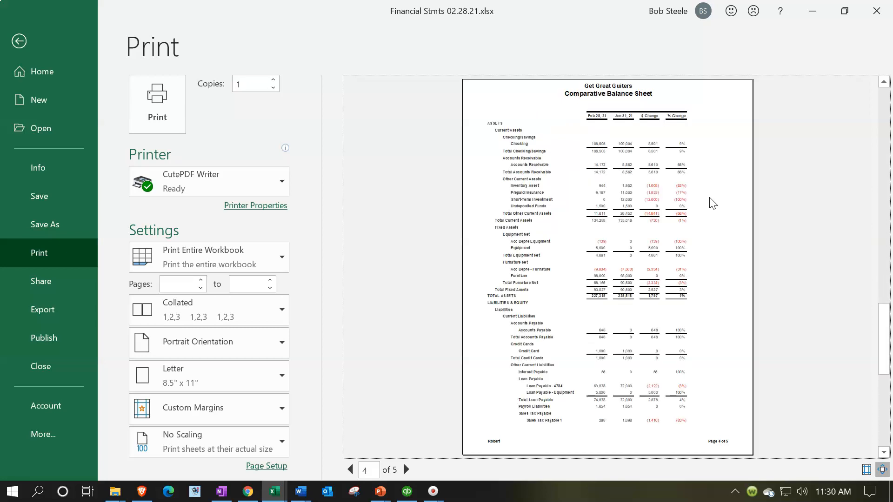
{"action": "scroll", "coordinate": [712, 203], "scroll_direction": "down", "scroll_amount": 1}
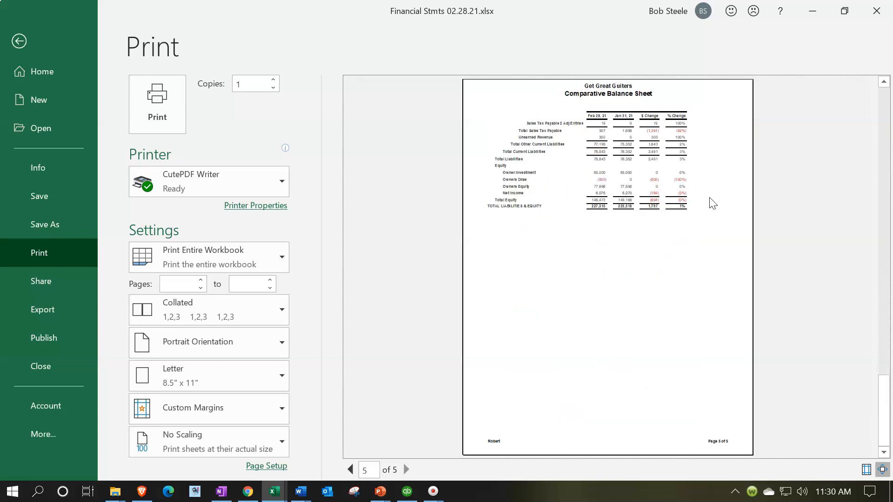
Step: Print the workbook with CutePDF Writer, saving it as Financial Stmts 02.28.21.pdf in the Section 1 - 5 Reports folder
{"action": "left_click", "coordinate": [157, 111]}
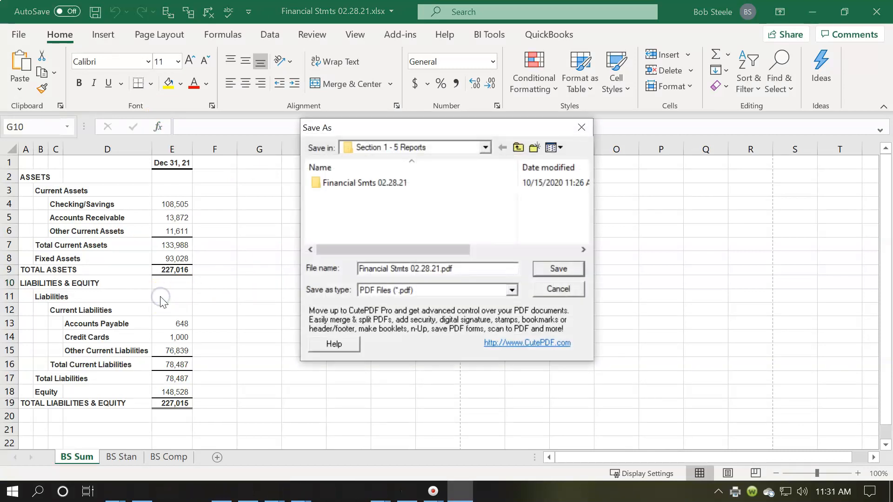
{"action": "left_click", "coordinate": [485, 148]}
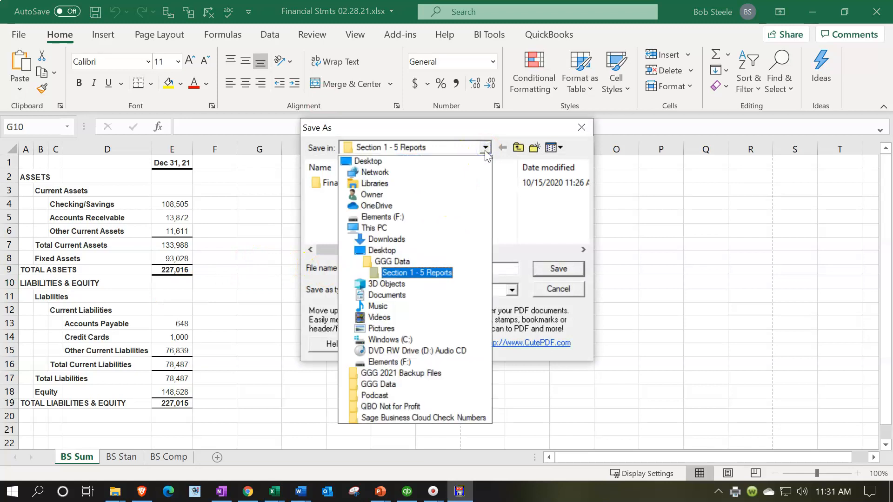
{"action": "left_click", "coordinate": [485, 149]}
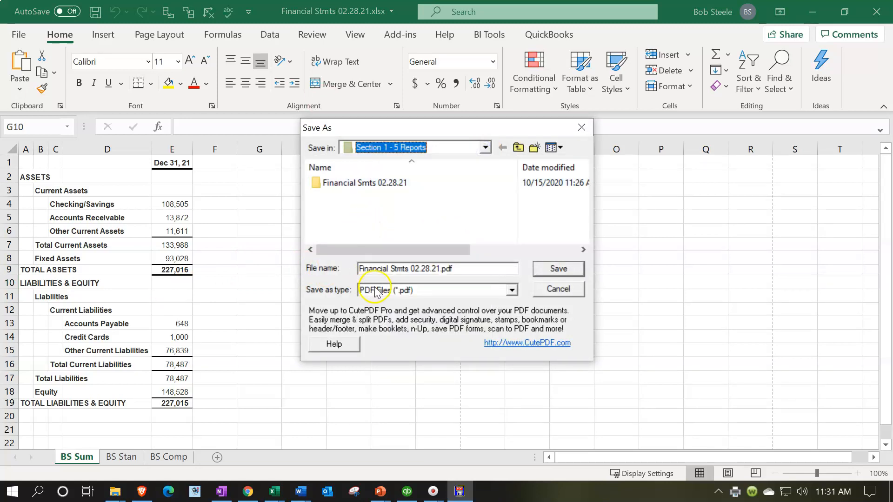
{"action": "left_click", "coordinate": [556, 269]}
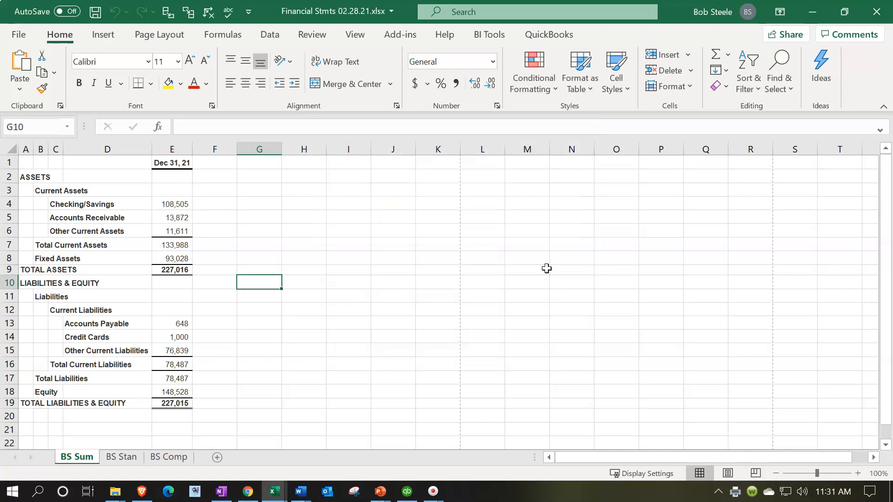
Step: Switch to the Section 1 - 5 Reports folder, open Financial Stmts 02.28.21.pdf, collapse the tools pane and examine the combined balance sheets
{"action": "left_click", "coordinate": [813, 14]}
{"action": "left_click", "coordinate": [813, 14]}
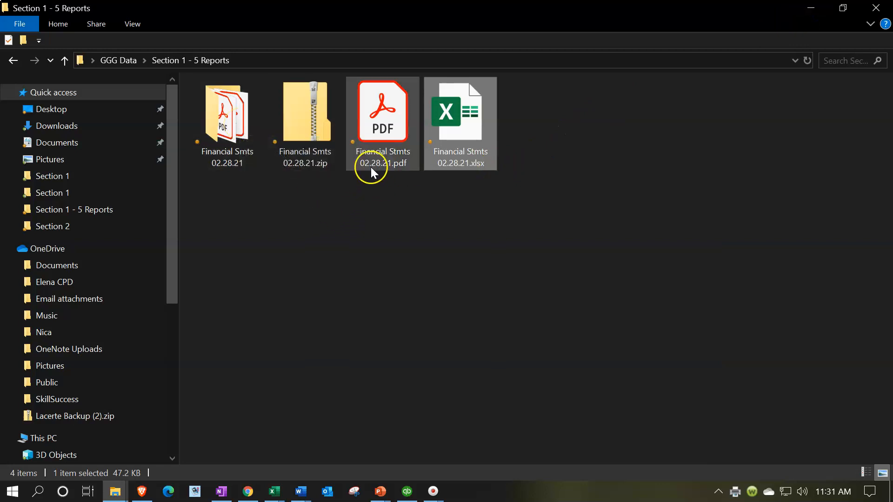
{"action": "double_click", "coordinate": [384, 137]}
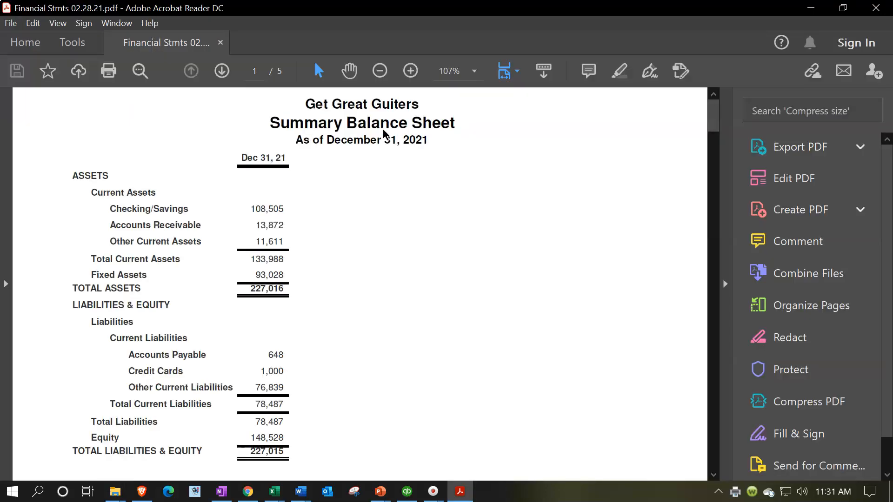
{"action": "left_click", "coordinate": [723, 284]}
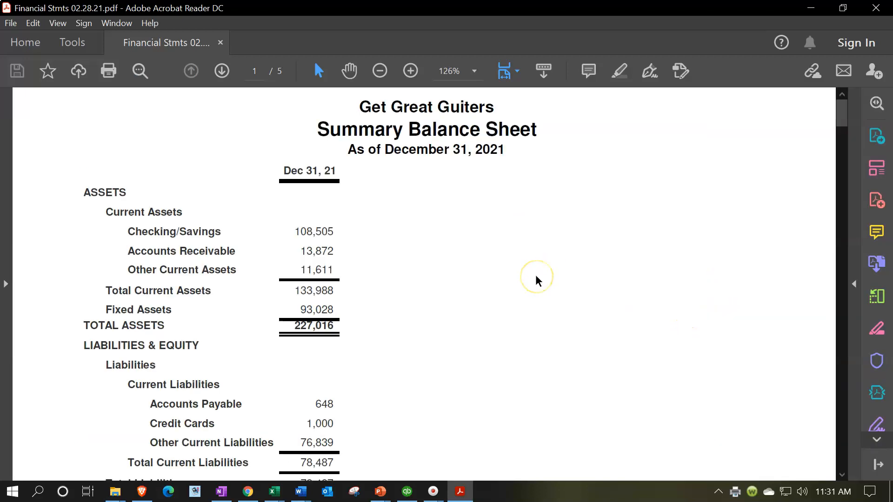
{"action": "scroll", "coordinate": [537, 281], "scroll_direction": "down", "scroll_amount": 5}
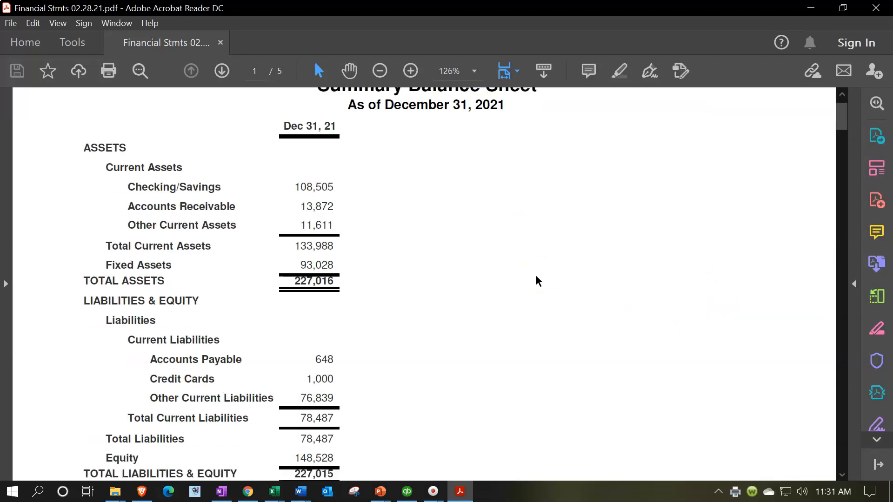
{"action": "scroll", "coordinate": [537, 281], "scroll_direction": "down", "scroll_amount": 10}
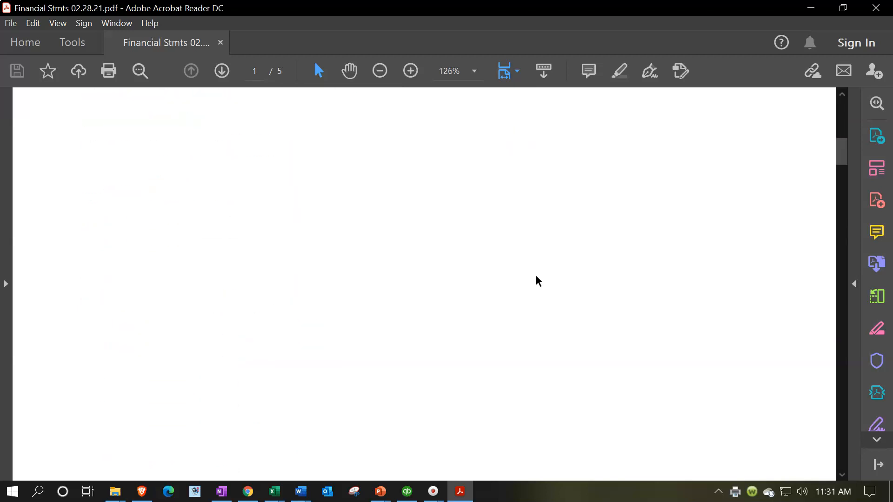
{"action": "scroll", "coordinate": [537, 281], "scroll_direction": "down", "scroll_amount": 10}
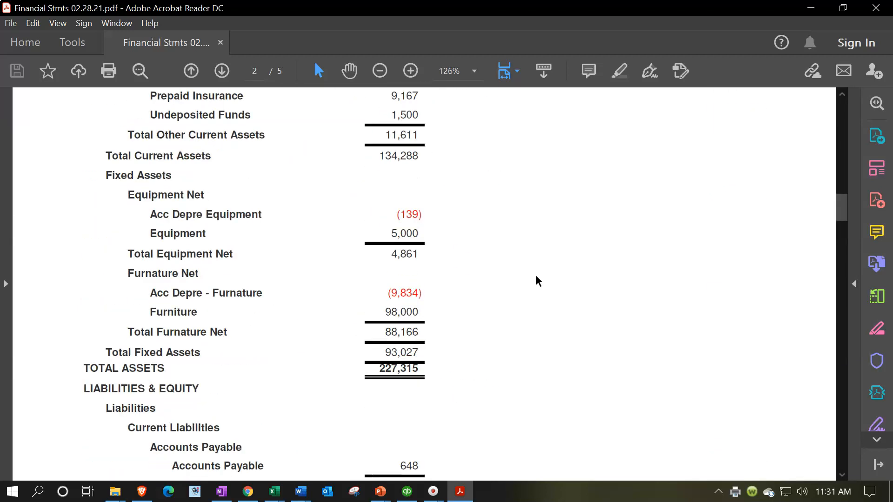
{"action": "scroll", "coordinate": [537, 281], "scroll_direction": "down", "scroll_amount": 12}
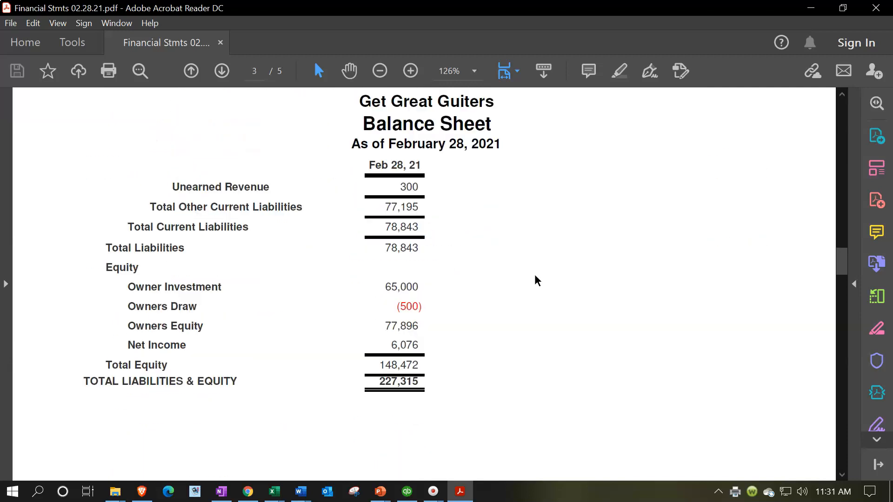
{"action": "scroll", "coordinate": [537, 281], "scroll_direction": "down", "scroll_amount": 12}
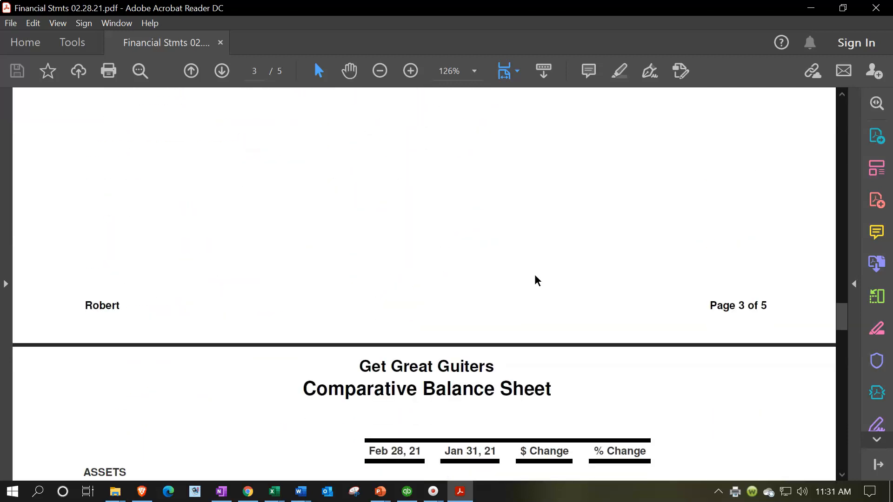
{"action": "scroll", "coordinate": [538, 279], "scroll_direction": "down", "scroll_amount": 12}
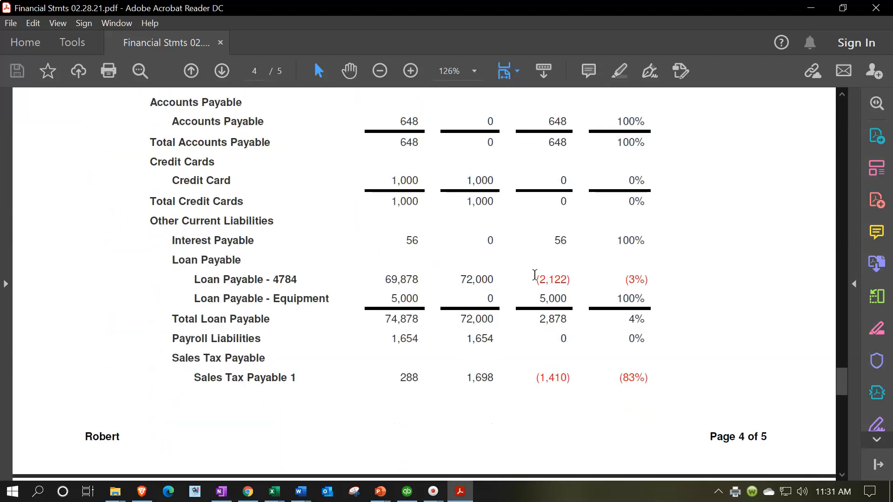
{"action": "scroll", "coordinate": [535, 279], "scroll_direction": "down", "scroll_amount": 10}
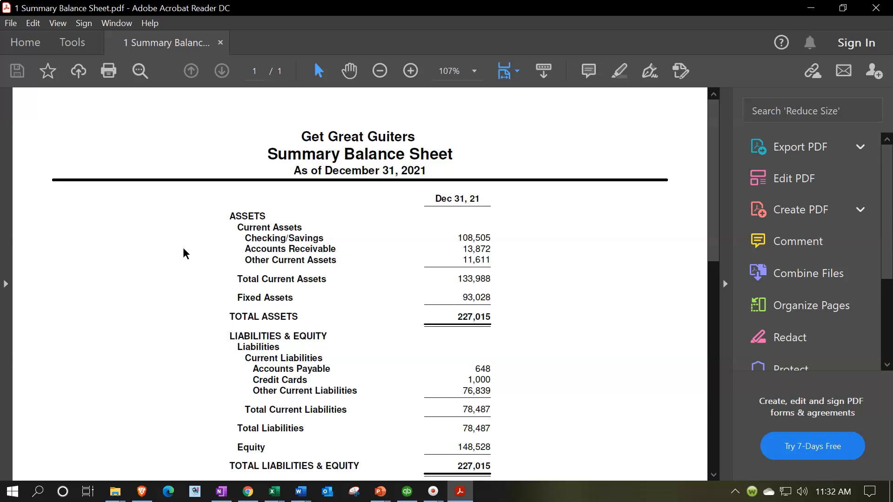
Step: Reopen 1 Summary Balance Sheet.pdf from the Financial Smts 02.28.21 folder to check its layout, and close it
{"action": "left_click", "coordinate": [877, 17]}
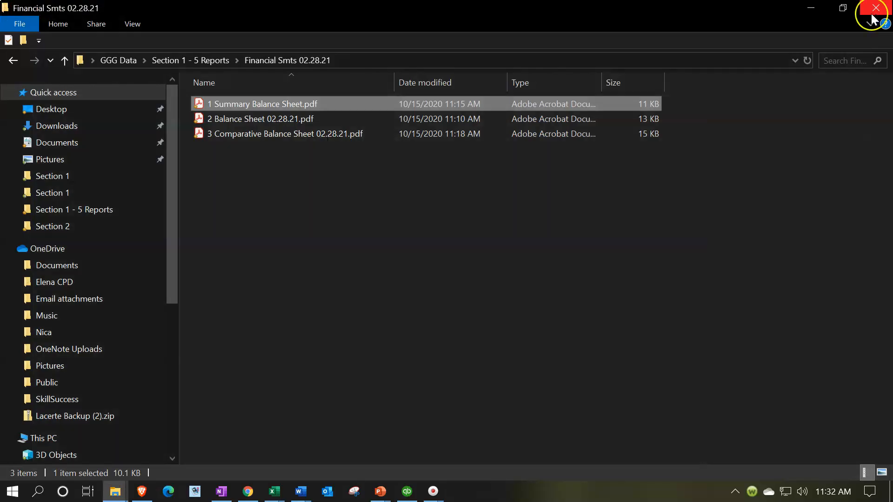
{"action": "double_click", "coordinate": [226, 105]}
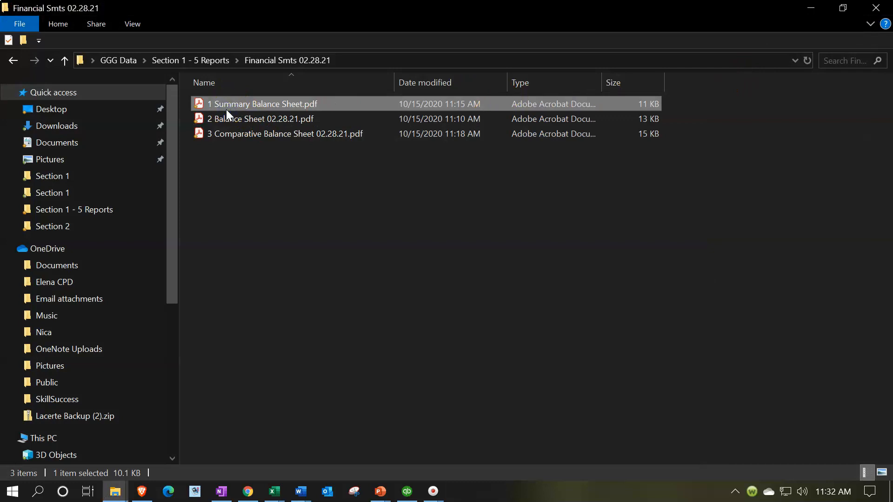
{"action": "scroll", "coordinate": [87, 341], "scroll_direction": "down", "scroll_amount": 1}
{"action": "scroll", "coordinate": [87, 342], "scroll_direction": "down", "scroll_amount": 3}
{"action": "scroll", "coordinate": [86, 342], "scroll_direction": "up", "scroll_amount": 3}
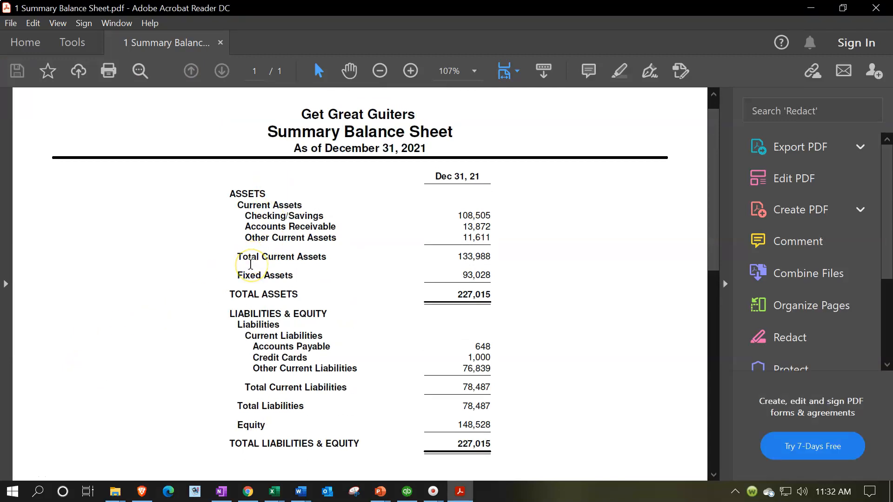
{"action": "left_click", "coordinate": [867, 11]}
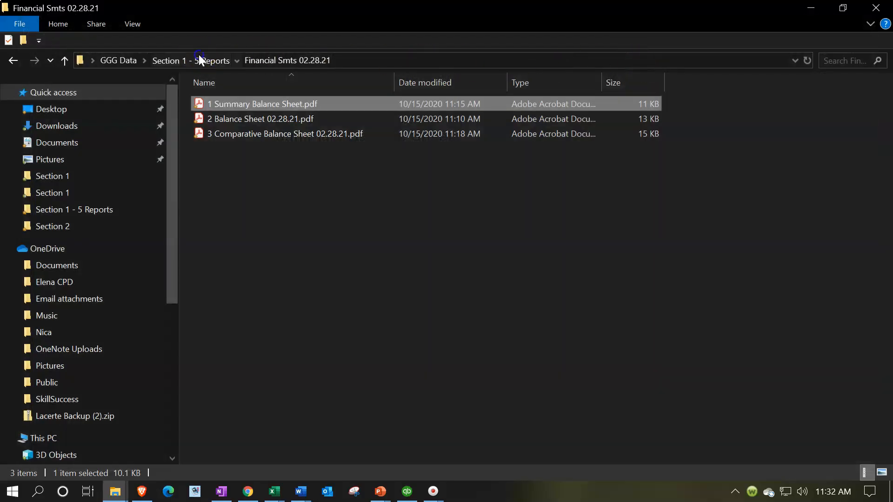
Step: Return to the Section 1 - 5 Reports folder and open Financial Stmts 02.28.21.pdf to compare its layout with the individual report
{"action": "left_click", "coordinate": [200, 59]}
{"action": "double_click", "coordinate": [381, 135]}
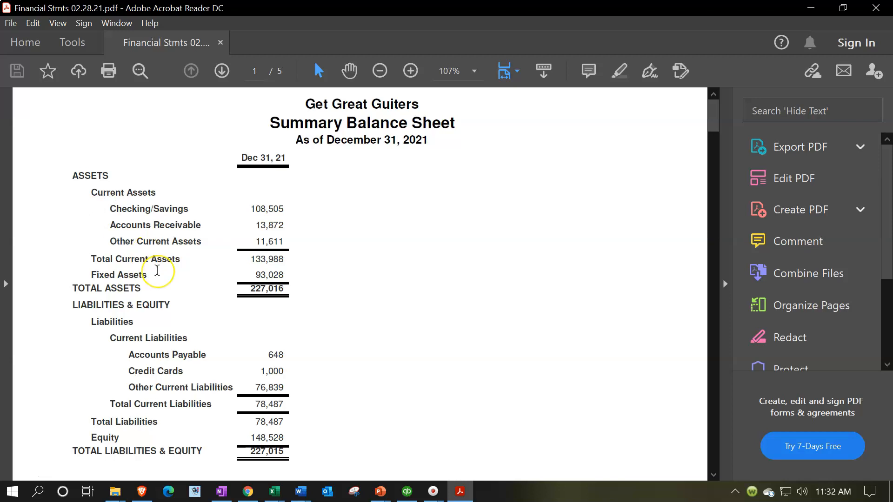
{"action": "scroll", "coordinate": [157, 269], "scroll_direction": "down", "scroll_amount": 5}
{"action": "scroll", "coordinate": [157, 268], "scroll_direction": "down", "scroll_amount": 10}
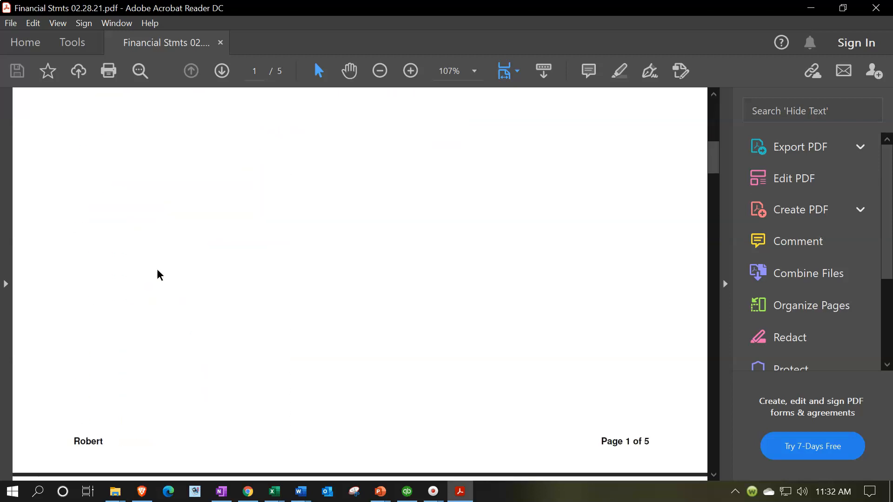
{"action": "scroll", "coordinate": [158, 269], "scroll_direction": "down", "scroll_amount": 1}
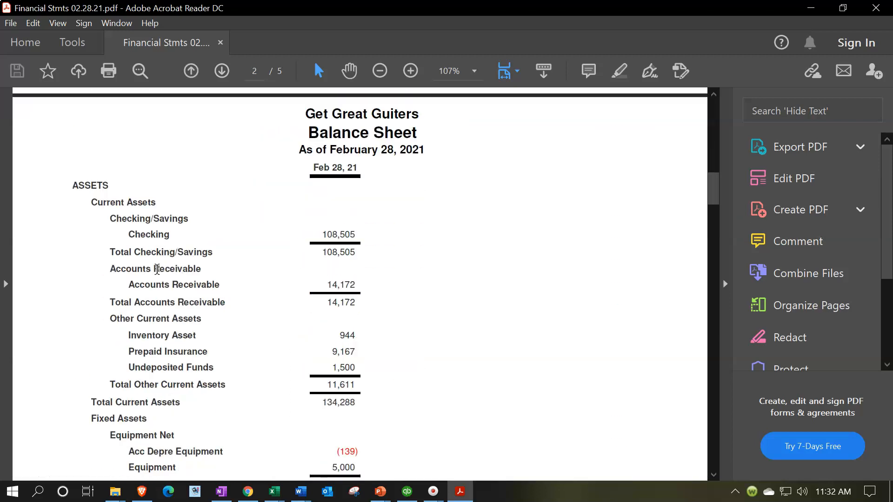